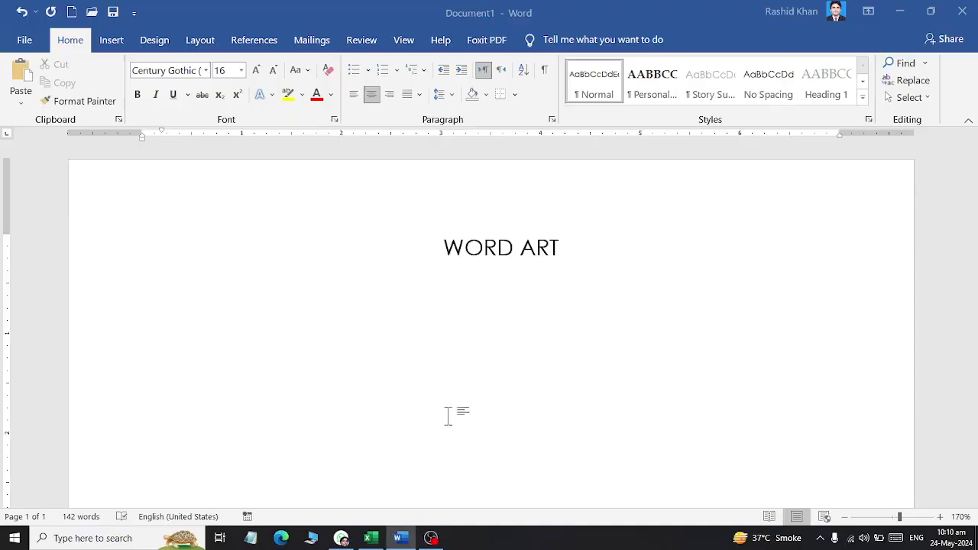
Step: Add a new empty line directly below the WORD ART heading
ctrl+scroll(370, 340, up, 3)
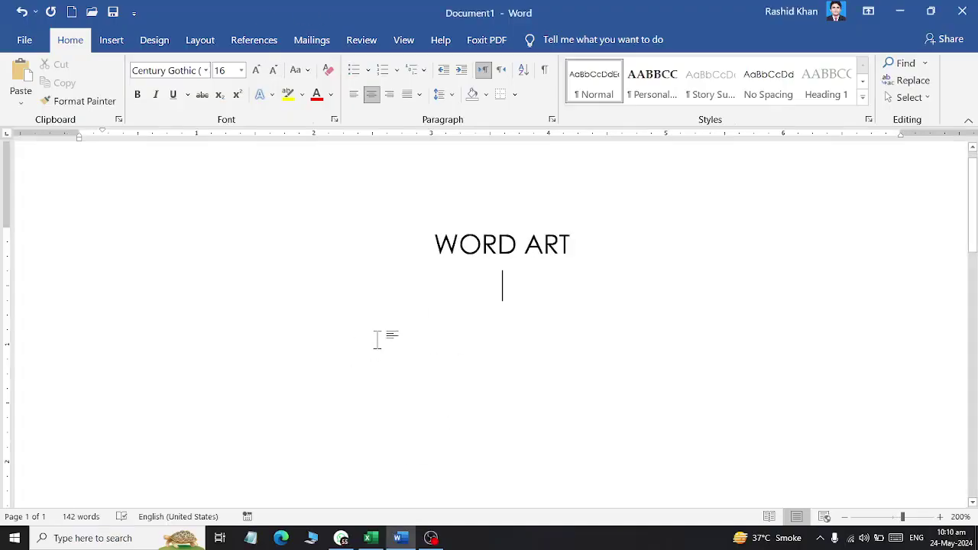
drag(413, 227, 620, 242)
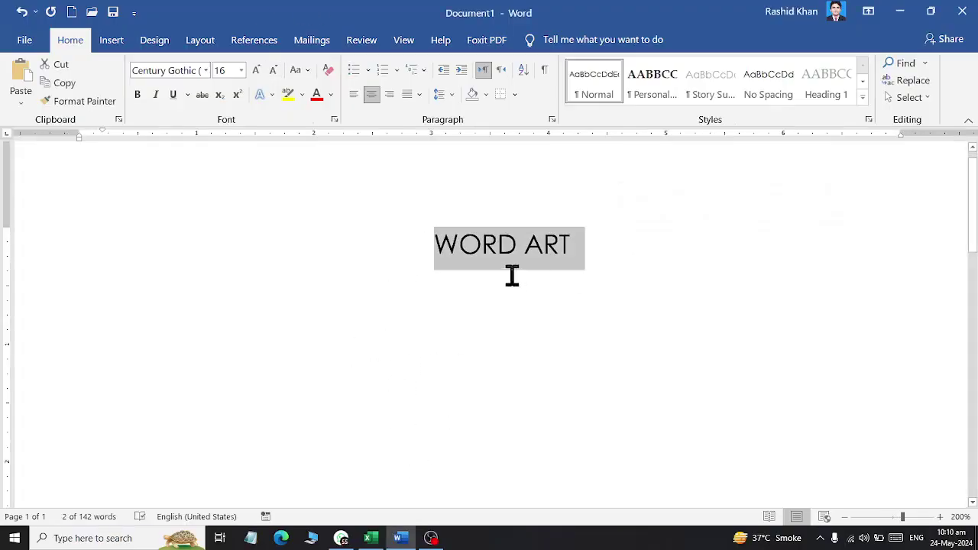
click(462, 267)
click(171, 344)
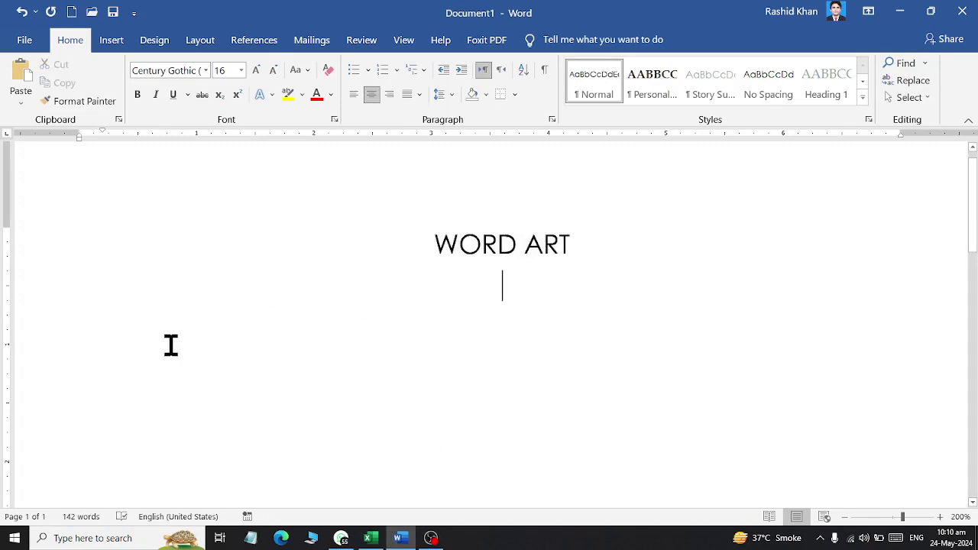
click(437, 246)
triple_click(478, 249)
click(481, 257)
click(435, 247)
click(436, 316)
key(Return)
Step: Insert a WordArt in the black shadowed style below the heading
click(111, 46)
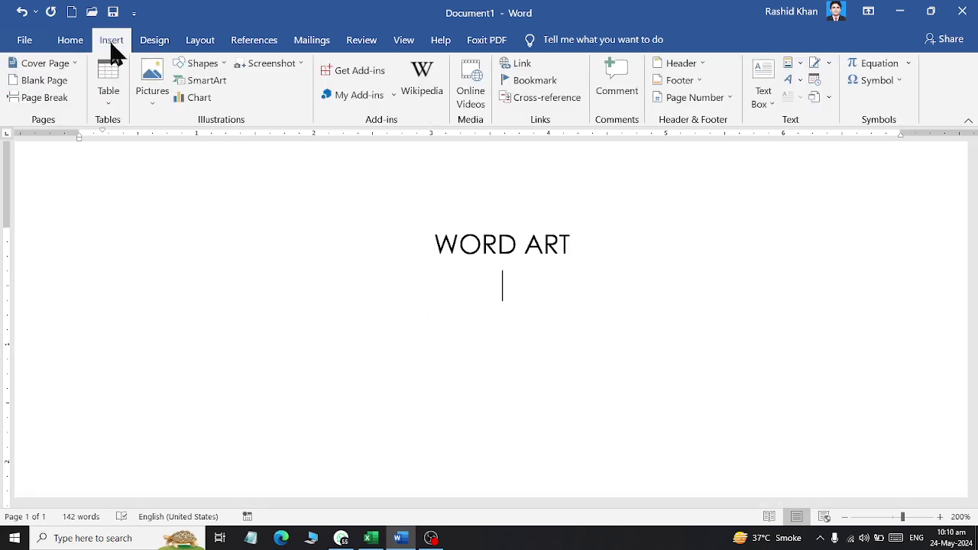
click(800, 81)
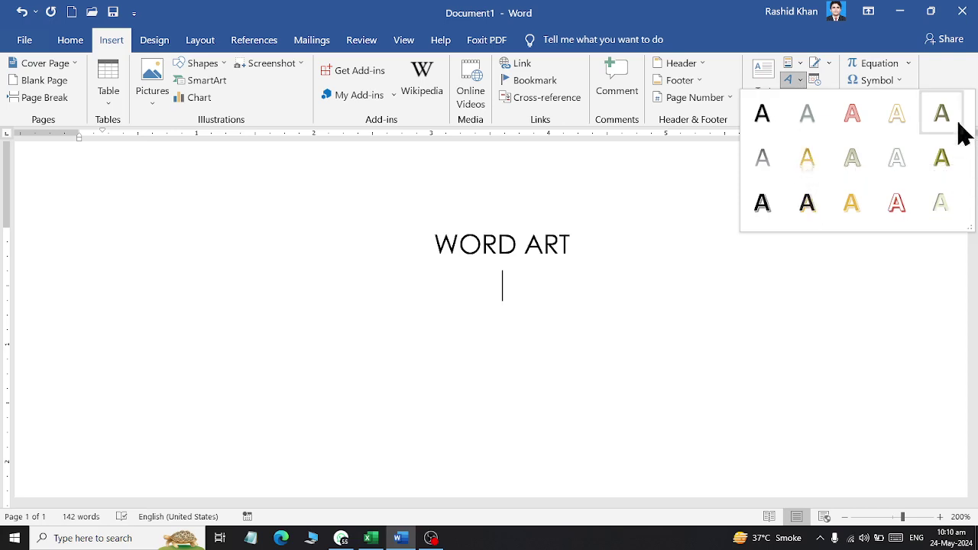
click(773, 126)
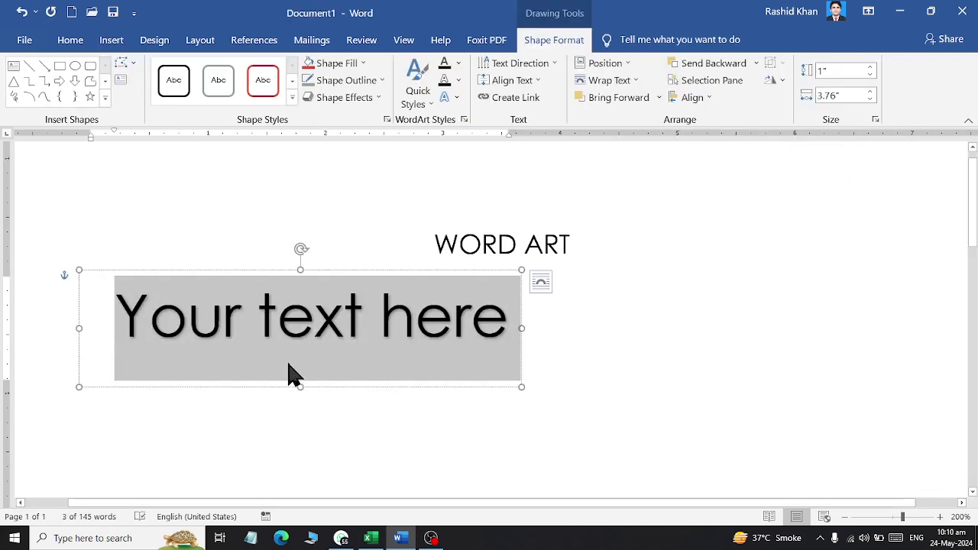
Step: Type 'New AL-Hussaini College of Computer Science and Information Technology' into the WordArt, fixing the typo
text(New)
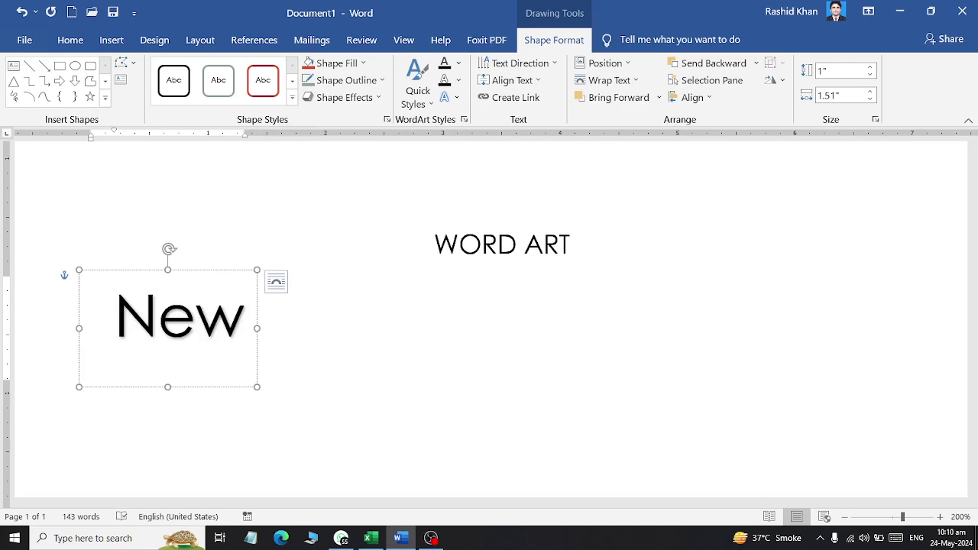
text( AL-Hu)
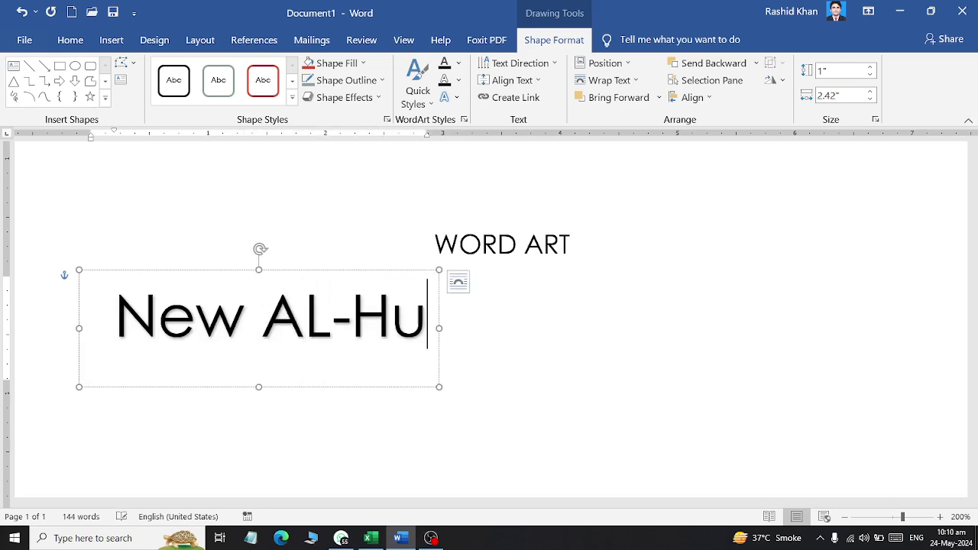
text(ssaini College)
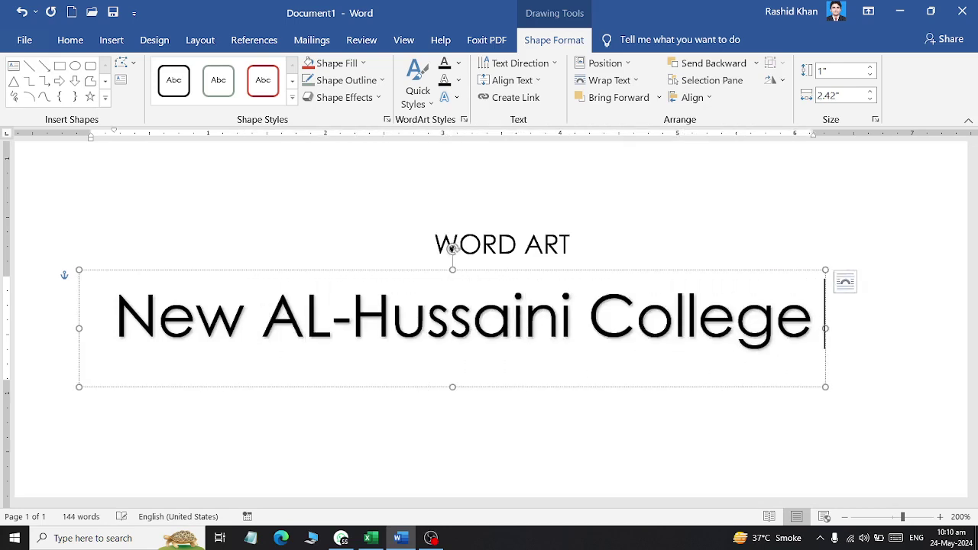
text( of Computer)
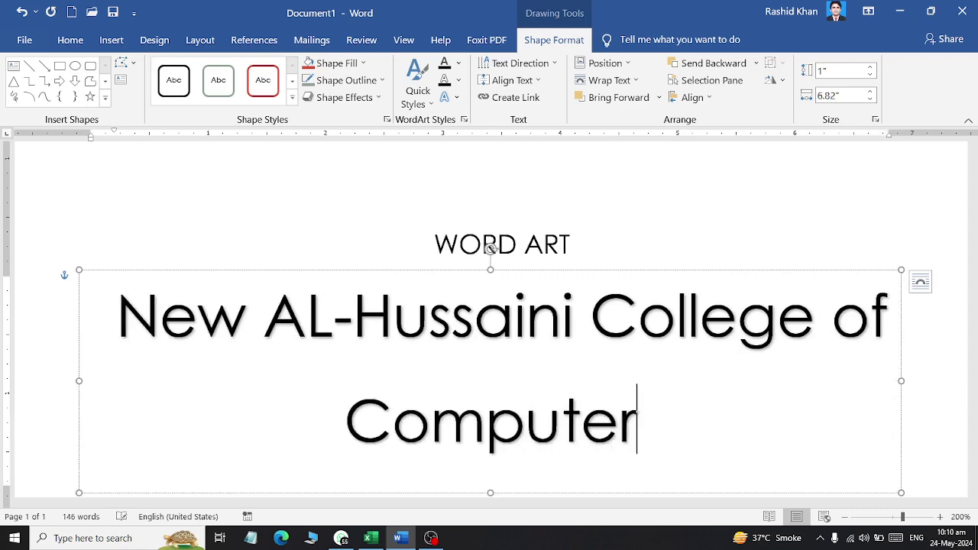
text( Science and Info)
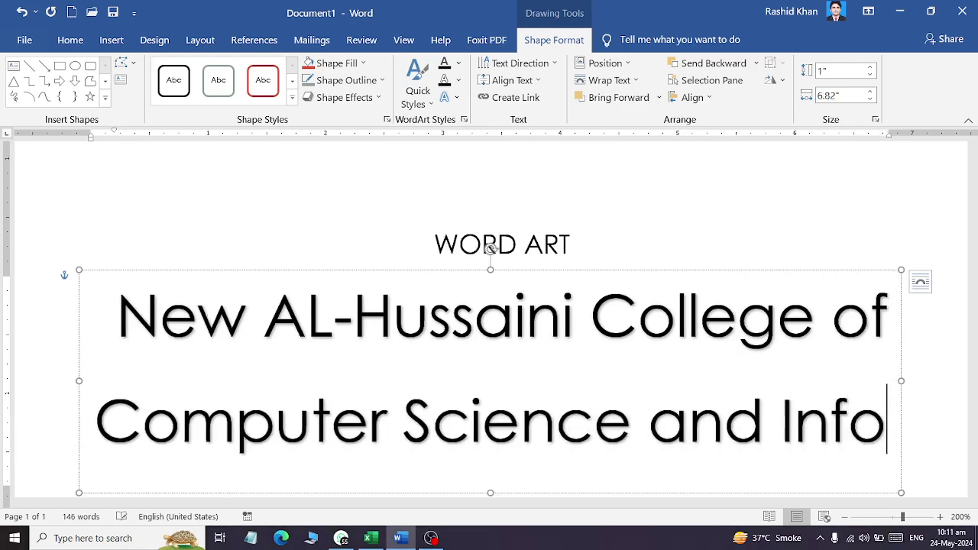
text(rmationte chn)
key(BackSpace)
key(BackSpace)
key(BackSpace)
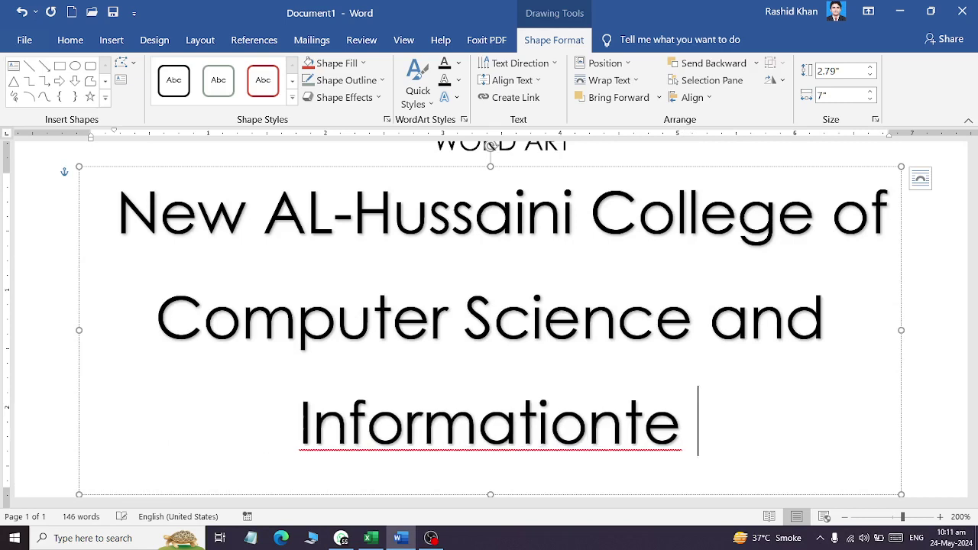
key(BackSpace)
key(BackSpace)
key(BackSpace)
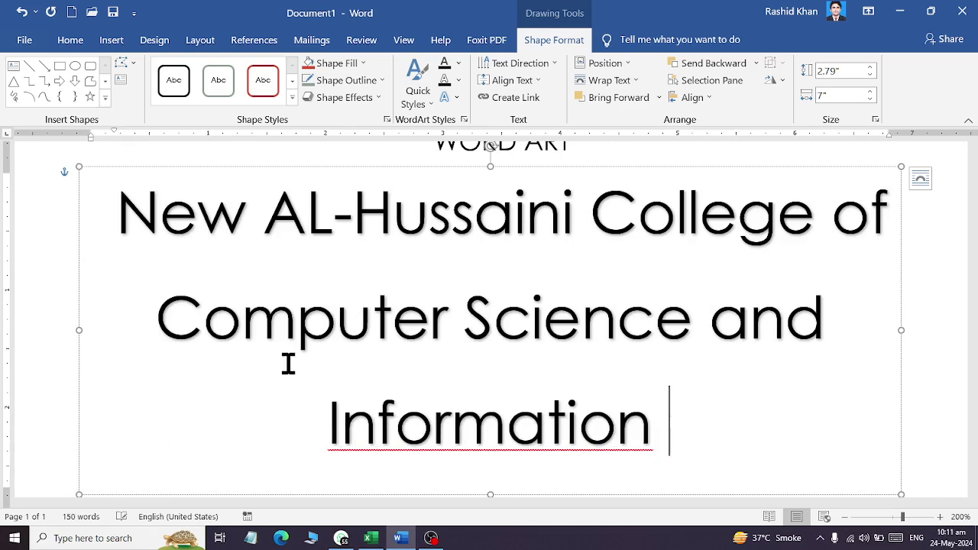
key(BackSpace)
key(BackSpace)
key(BackSpace)
text(on T)
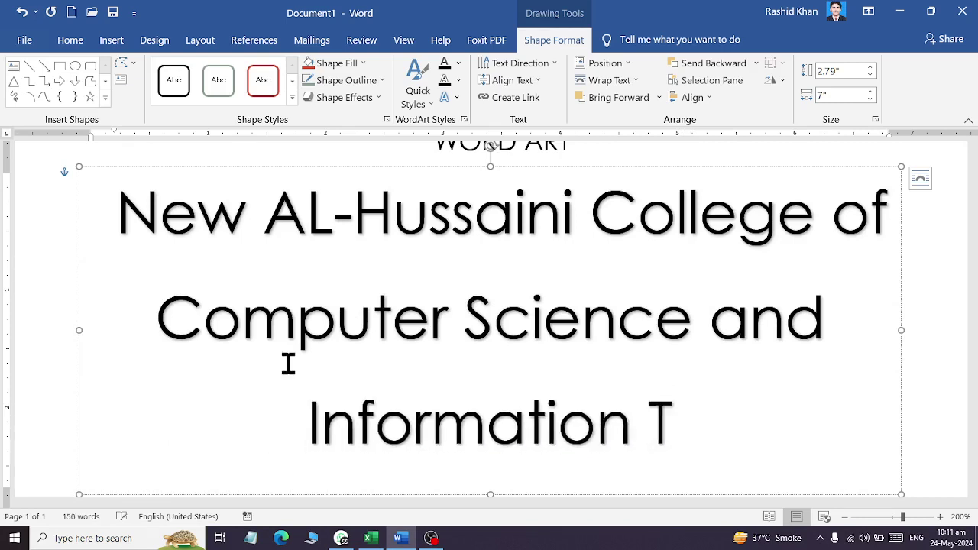
text(echnolo)
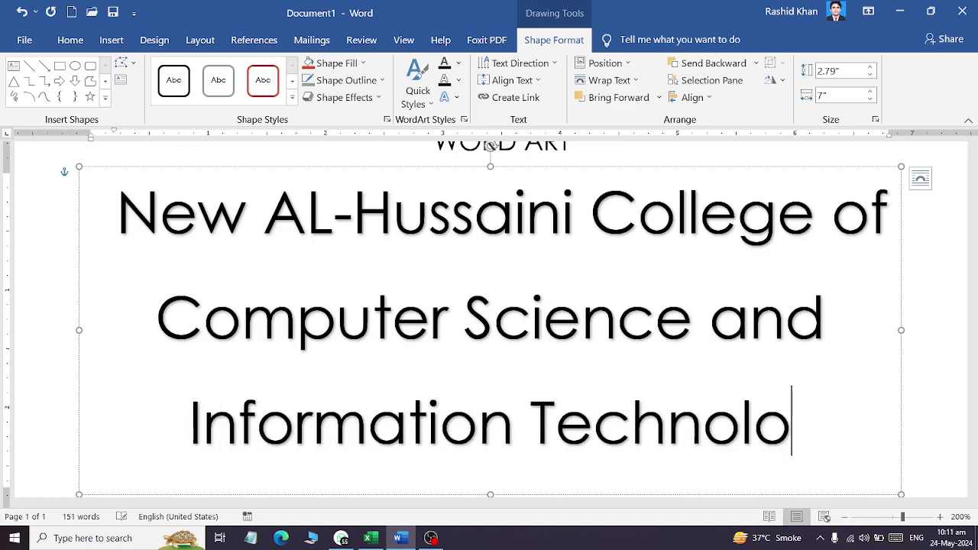
text(gy)
ctrl+scroll(323, 236, down, 2)
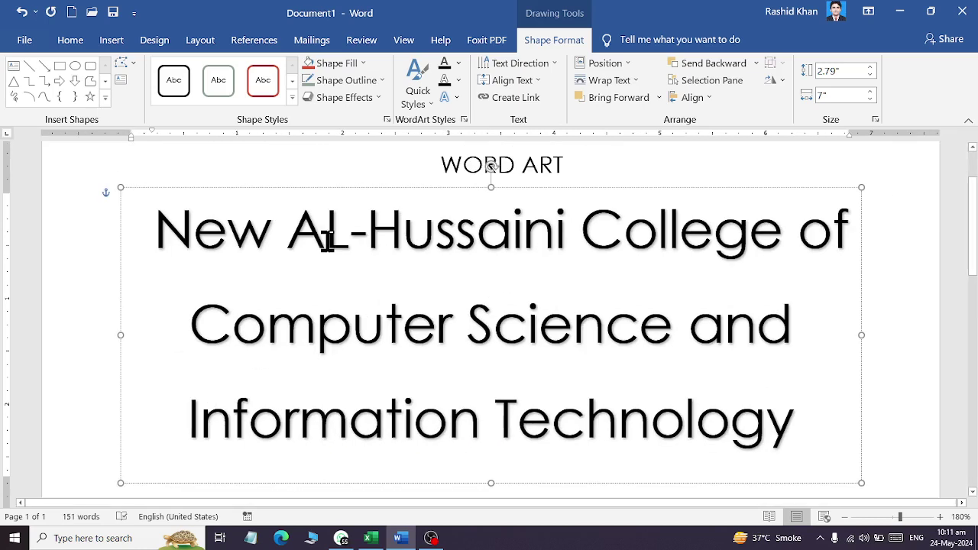
click(228, 191)
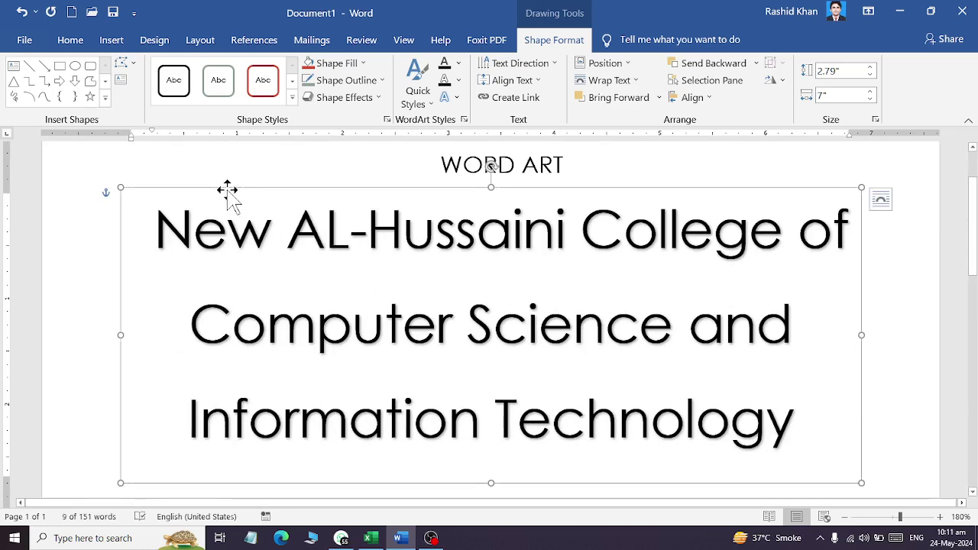
Step: Deselect the college-name WordArt, return to the document body, and scroll down
click(867, 473)
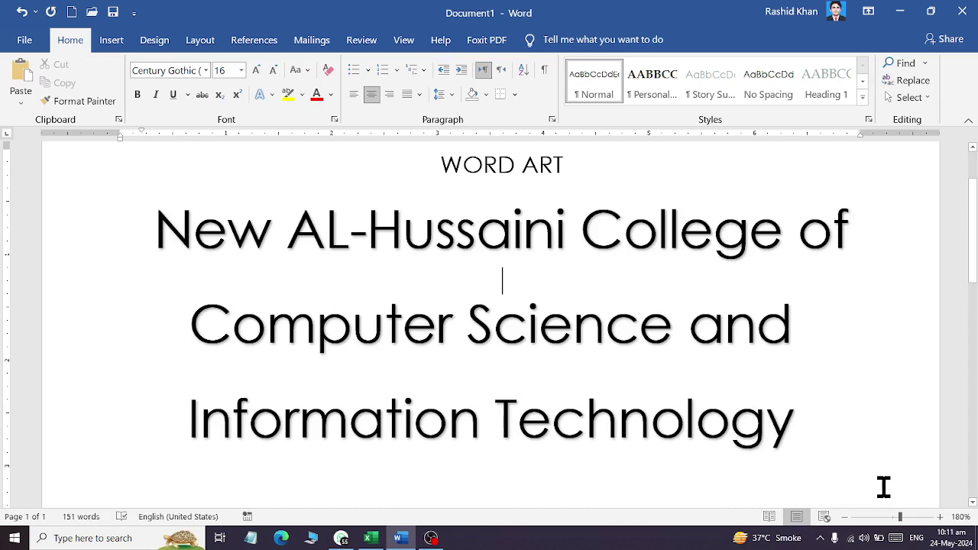
click(621, 452)
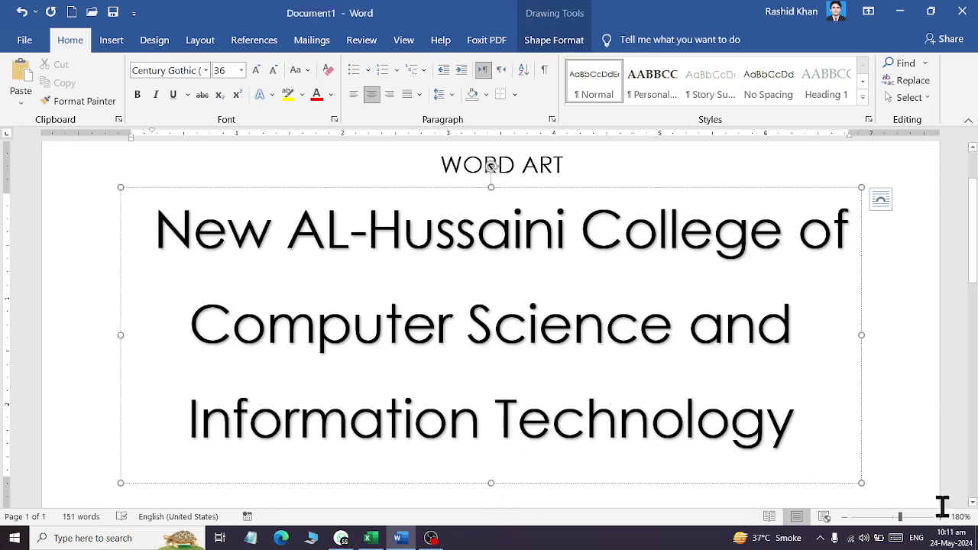
click(895, 495)
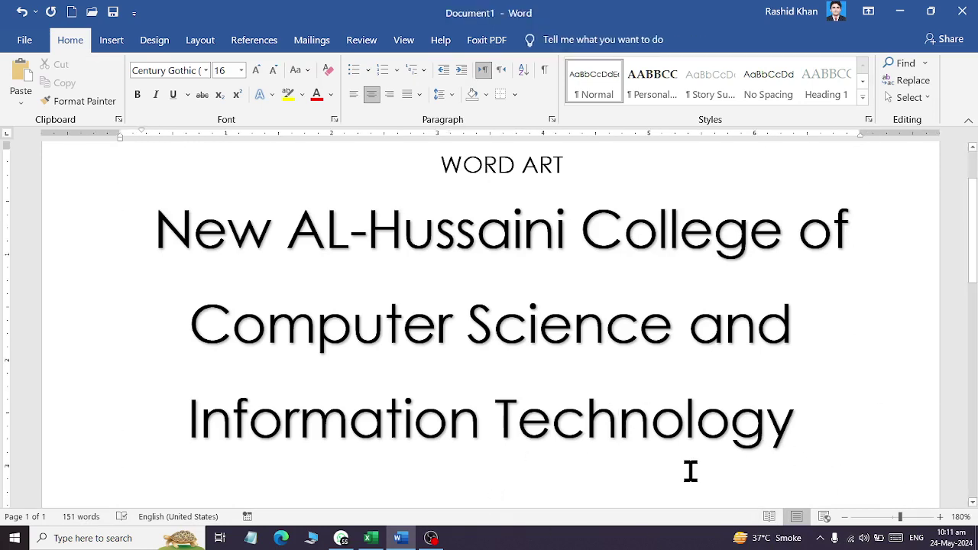
scroll(612, 424, down, 1)
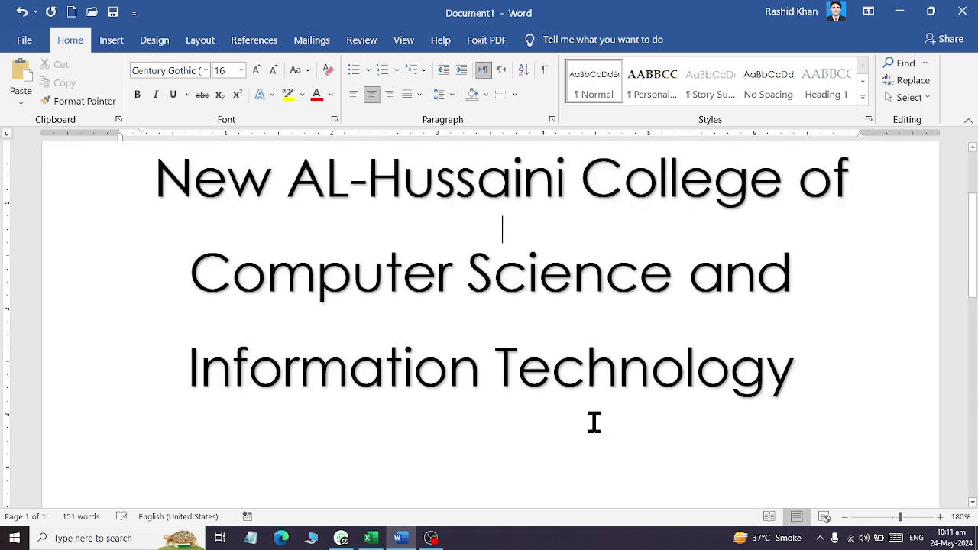
scroll(459, 390, down, 1)
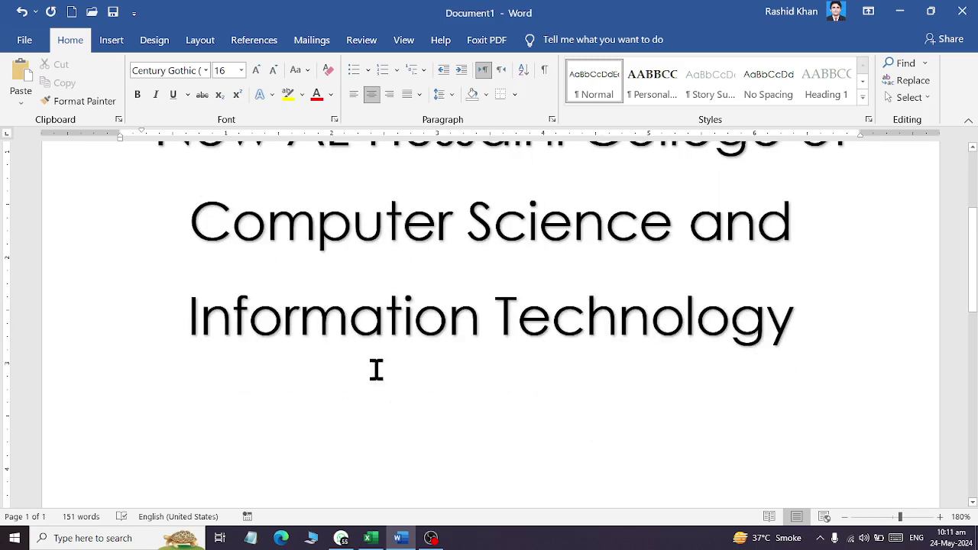
Step: Add a second black shadowed WordArt reading 'The City Grammar Higher Secondary School'
click(116, 43)
click(791, 81)
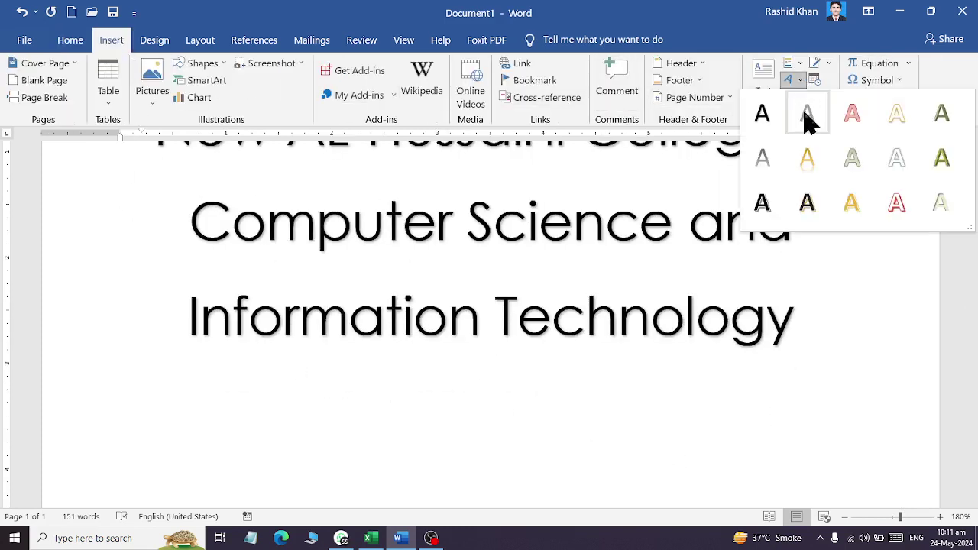
click(763, 118)
text(The)
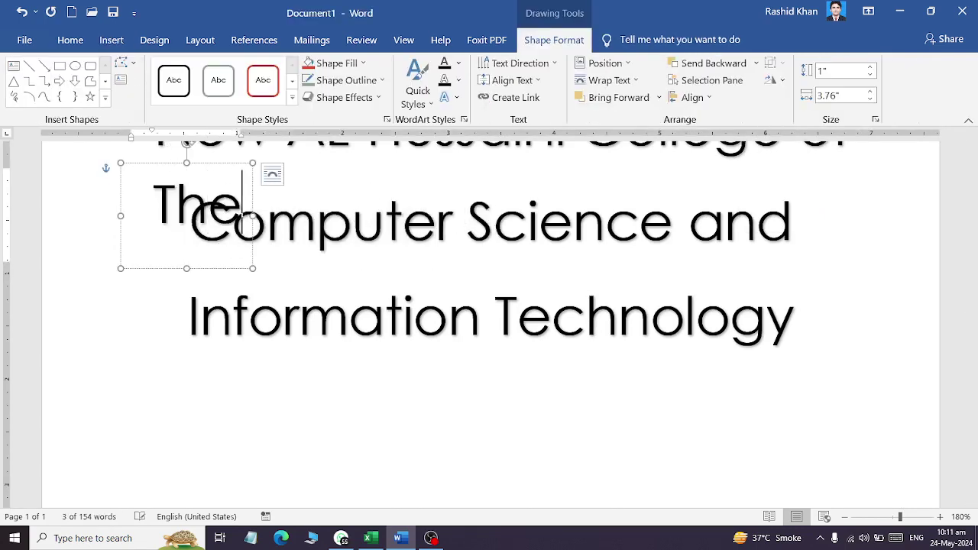
text( City Gr)
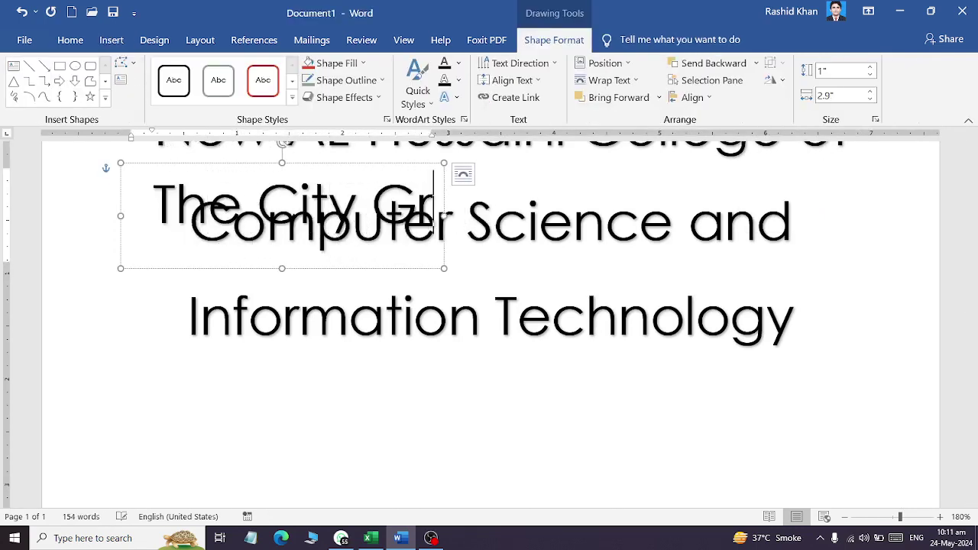
text(ammar Higher S)
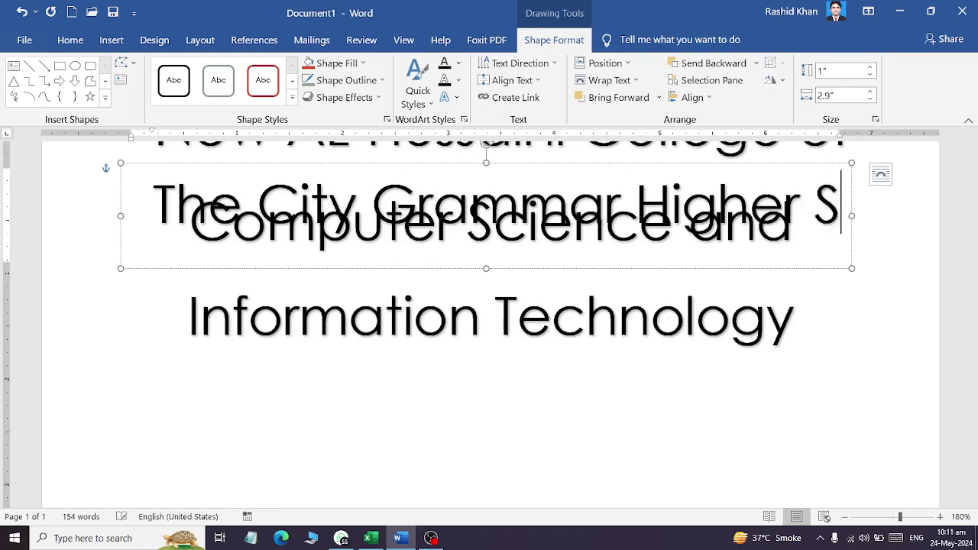
text(econdary Sch)
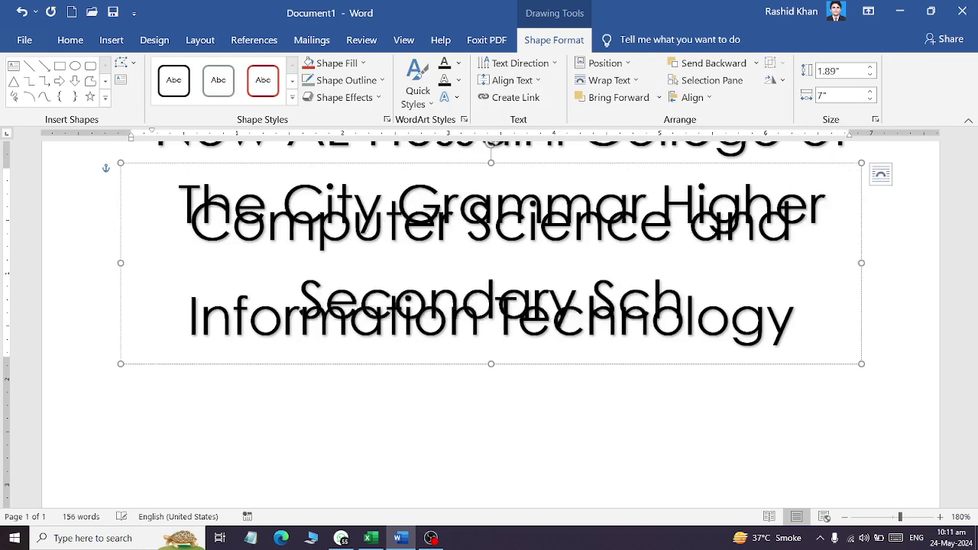
text(ool)
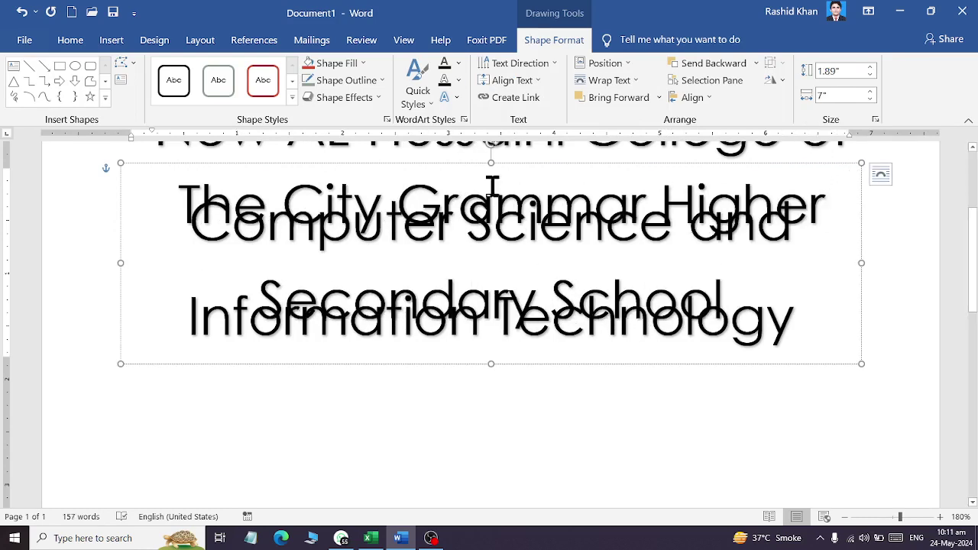
Step: Move the City Grammar WordArt below the college-name WordArt so they no longer overlap
drag(382, 164, 403, 382)
scroll(400, 382, down, 3)
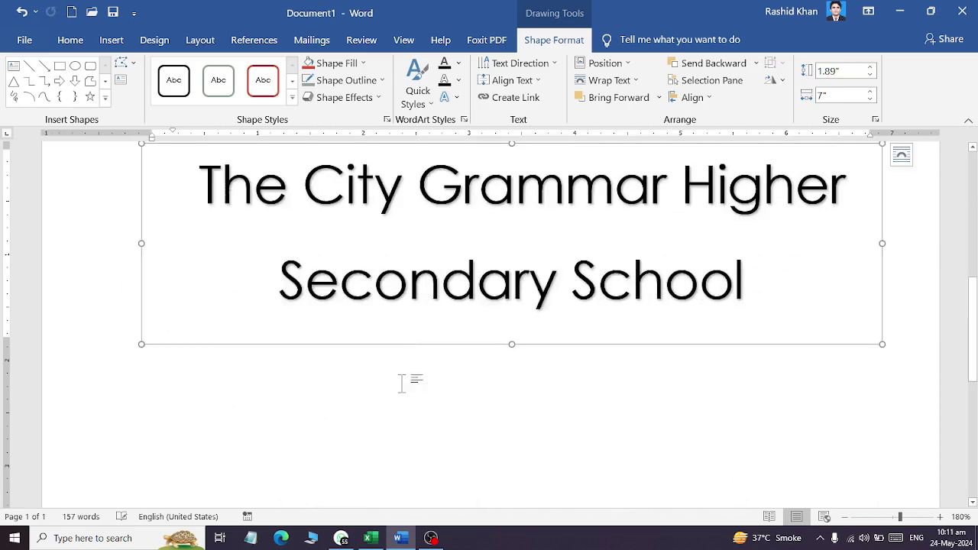
scroll(420, 334, down, 2)
ctrl+scroll(415, 332, down, 3)
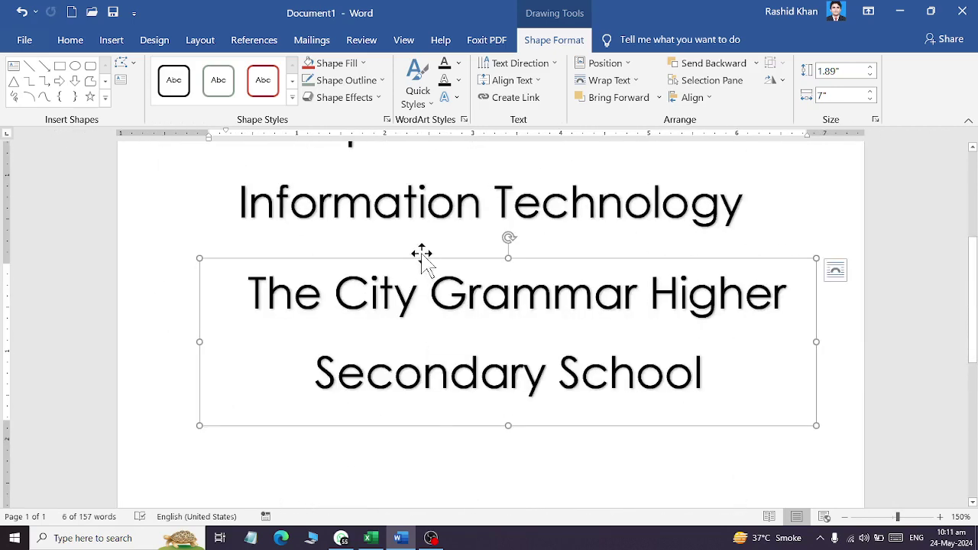
drag(421, 257, 434, 285)
scroll(434, 285, up, 3)
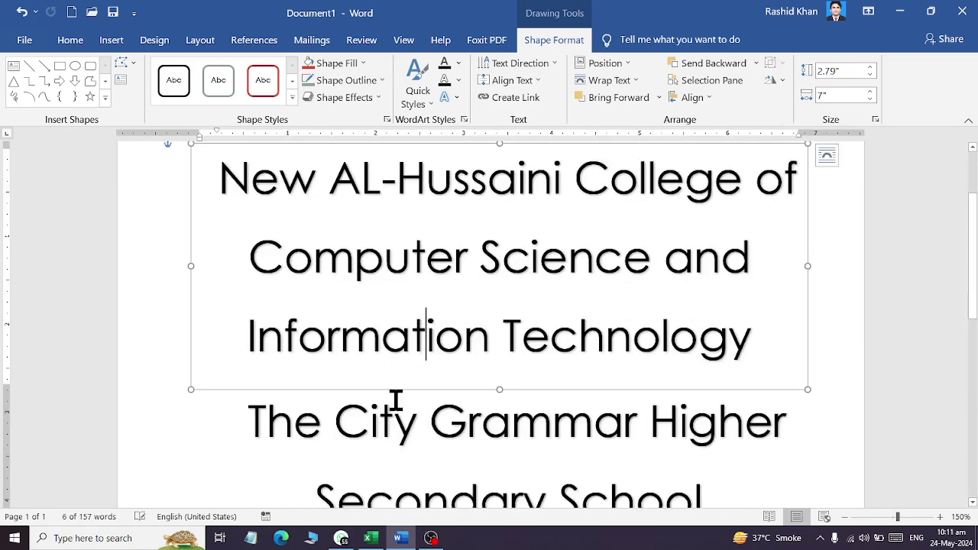
click(393, 418)
scroll(375, 405, down, 2)
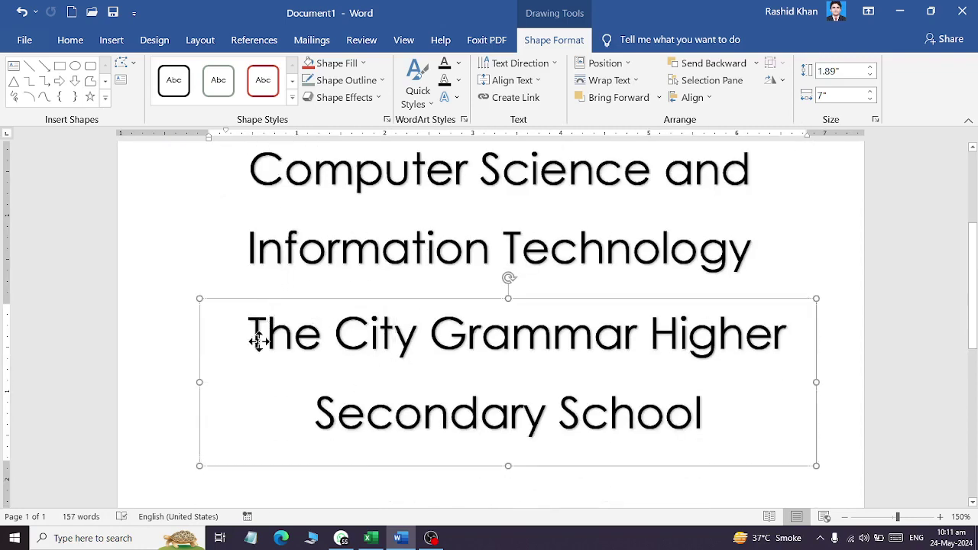
drag(260, 302, 258, 430)
scroll(396, 389, down, 5)
scroll(398, 378, up, 6)
click(400, 368)
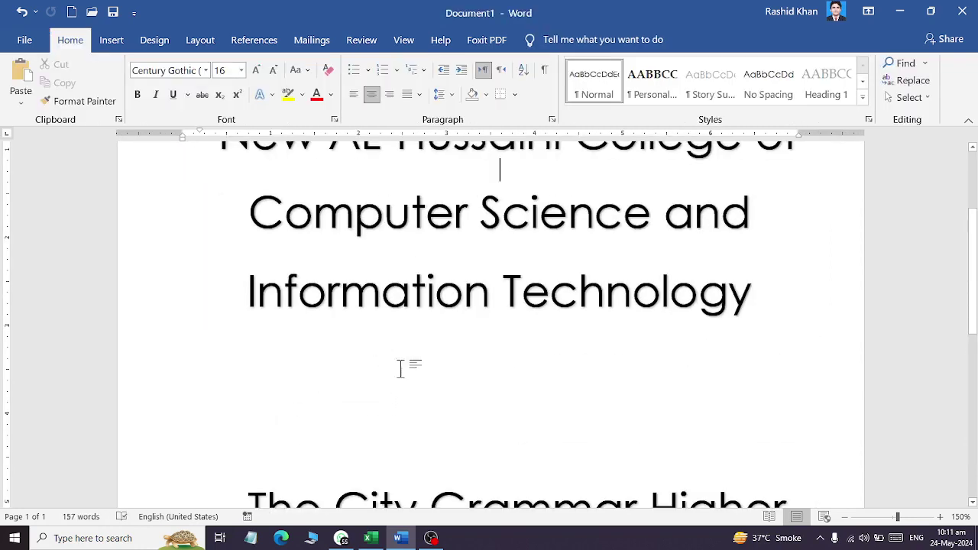
Step: Insert a page break after the college-name WordArt
click(797, 321)
click(738, 398)
click(111, 40)
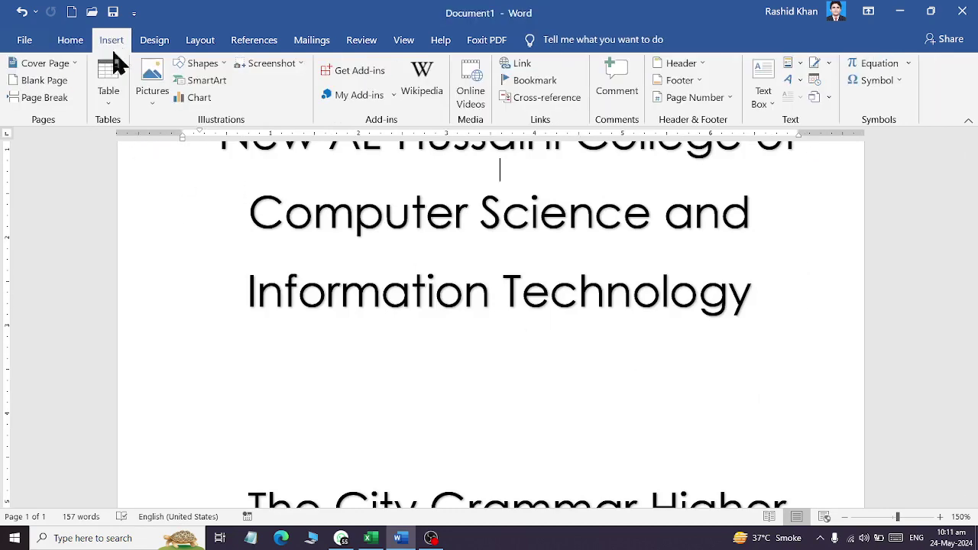
click(40, 98)
scroll(423, 298, down, 5)
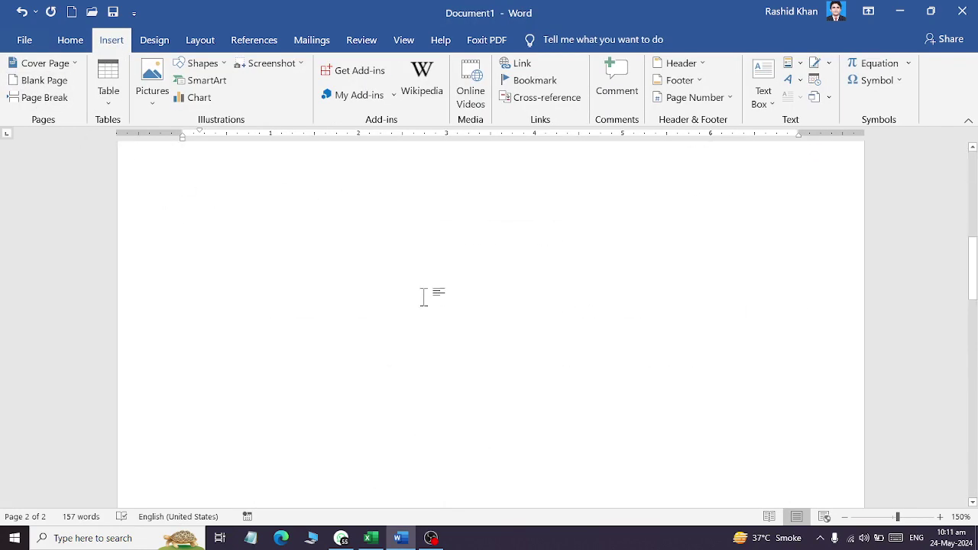
scroll(424, 297, down, 5)
scroll(423, 297, down, 5)
scroll(534, 310, up, 1)
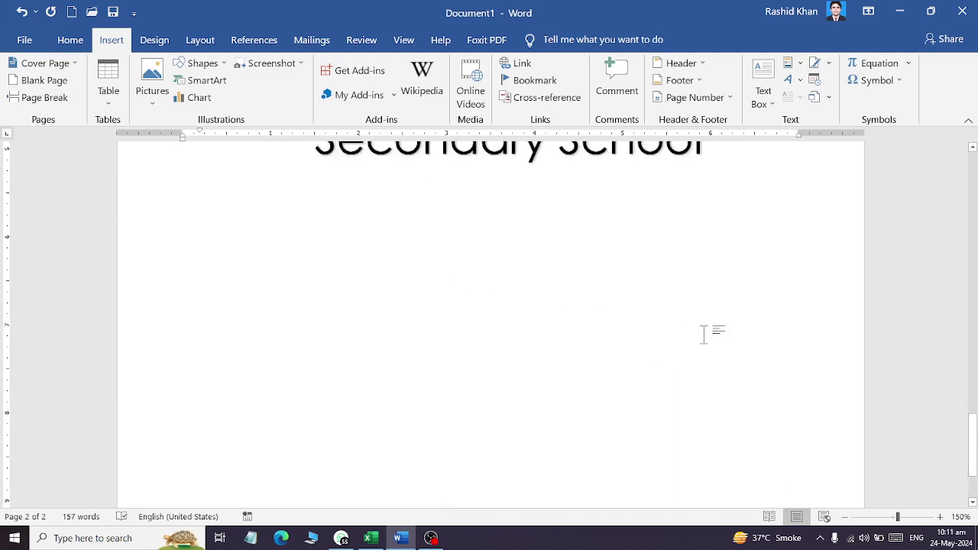
Step: Add a blank page after the WordArt page
click(769, 179)
click(769, 221)
scroll(734, 230, up, 5)
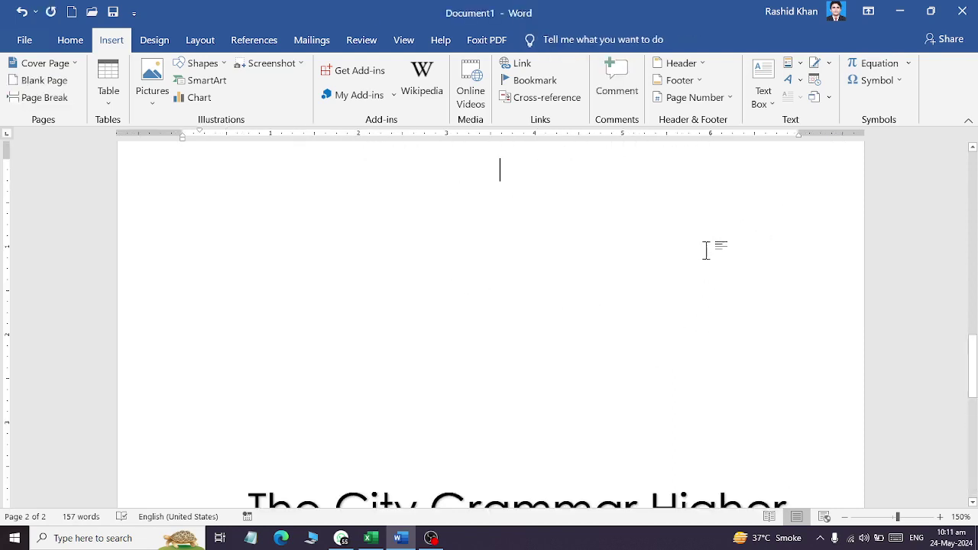
click(64, 82)
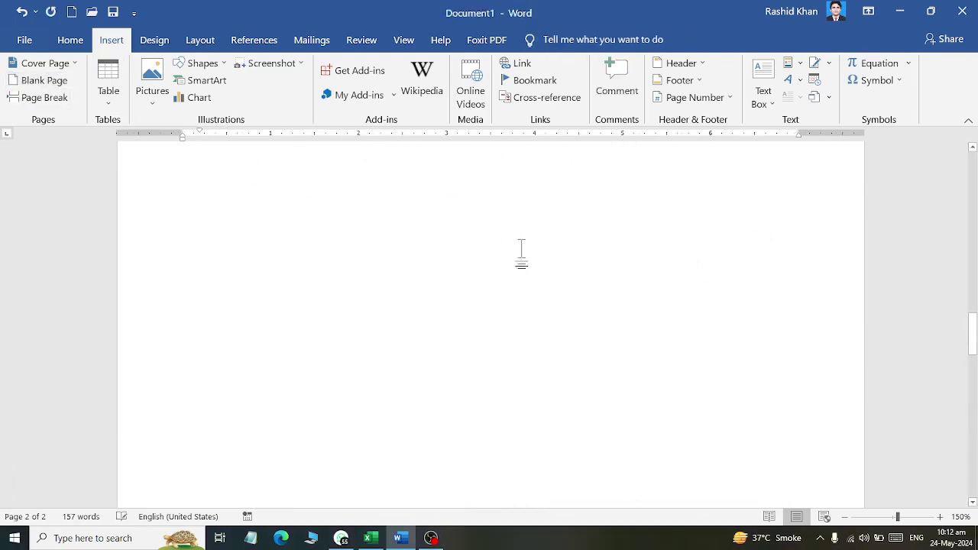
scroll(521, 249, down, 5)
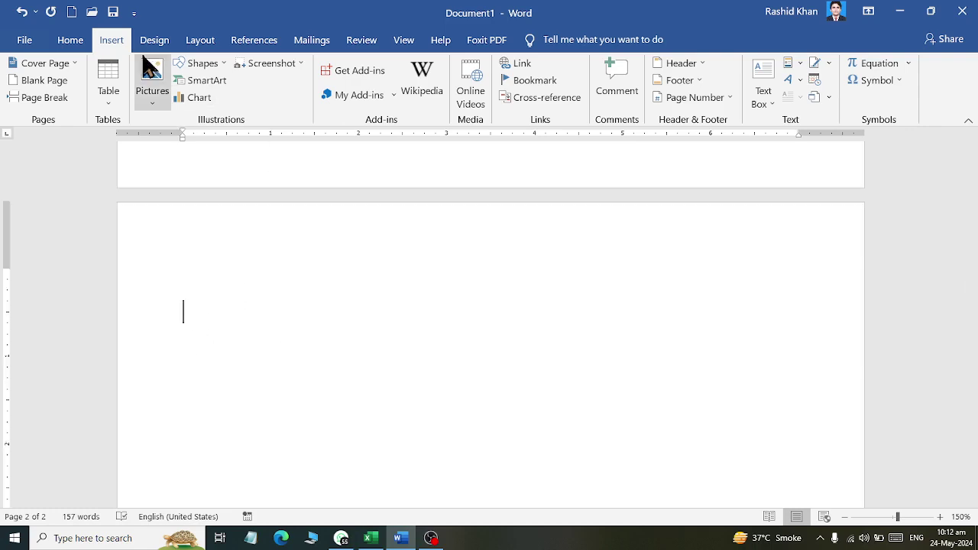
Step: Insert a gold-style WordArt and type 'Memon Academy Higher Secondary School' into it
click(791, 80)
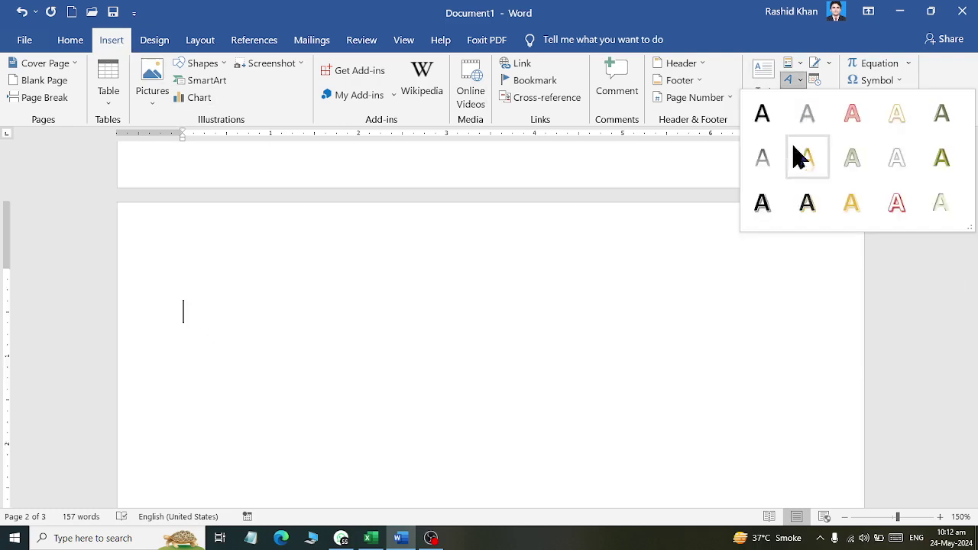
click(854, 218)
text(Me)
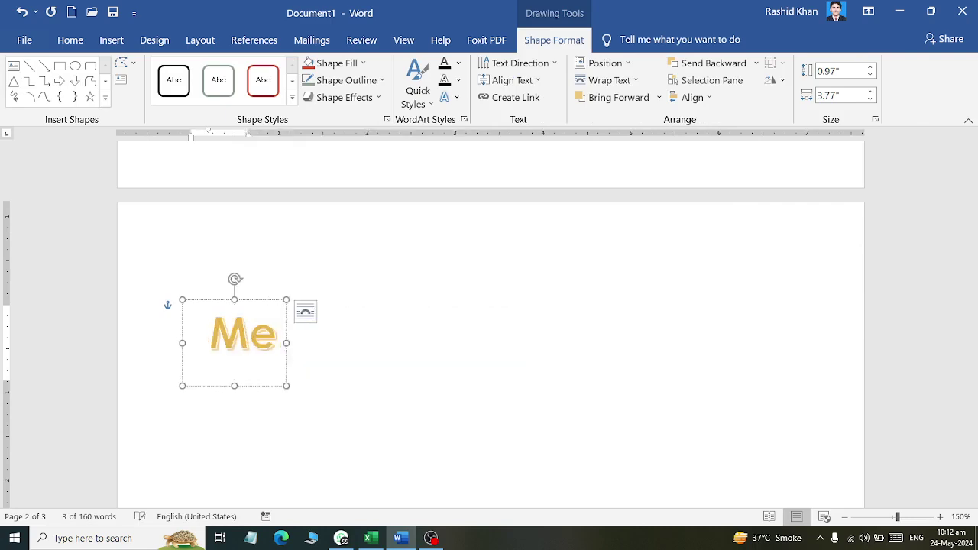
text(mon Aca)
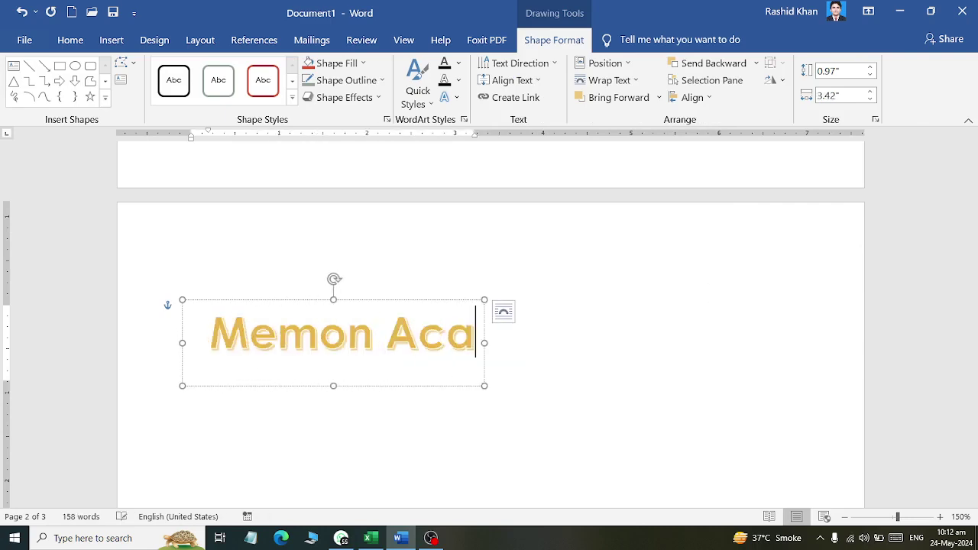
text(demy H)
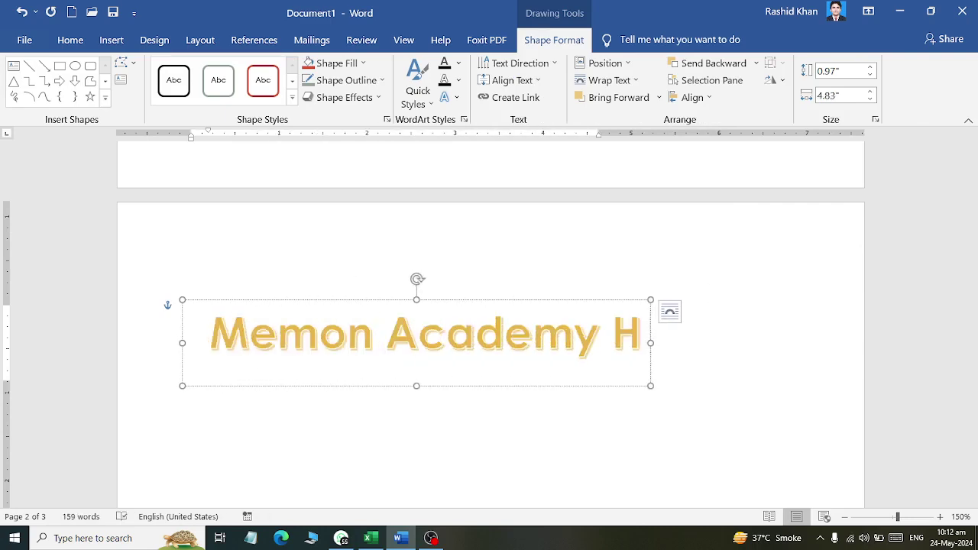
text(igher Secon)
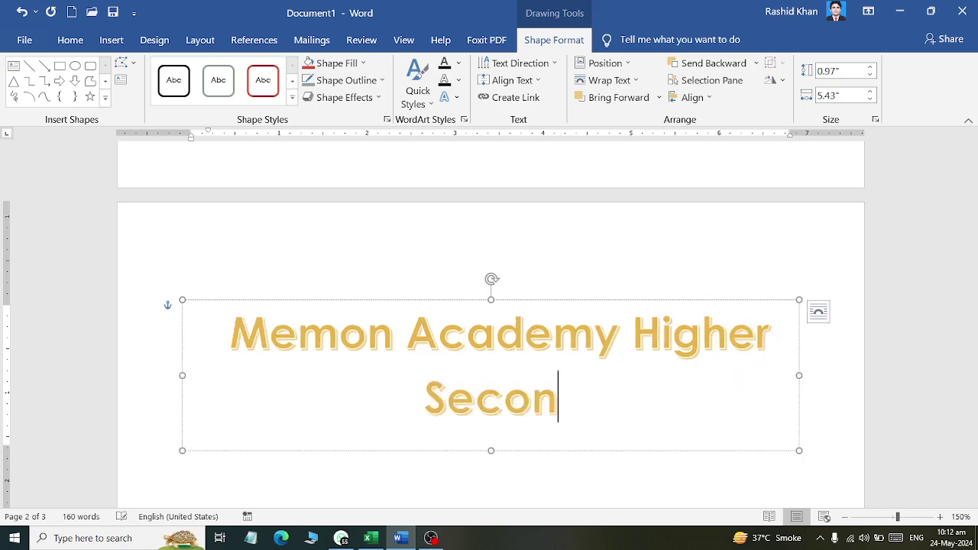
text(dary School Sh)
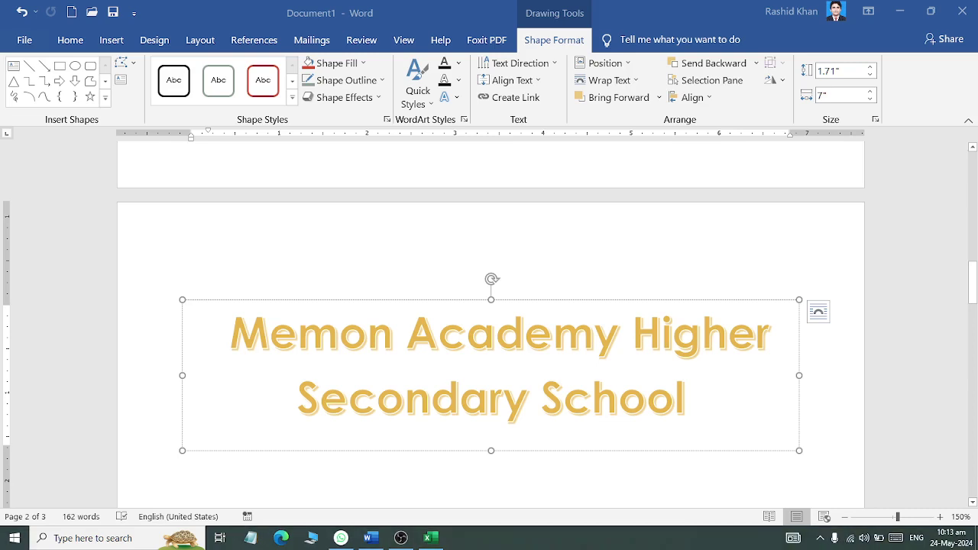
Step: Back on page 1, select all three lines of the New AL-Hussaini College WordArt text
scroll(604, 382, up, 3)
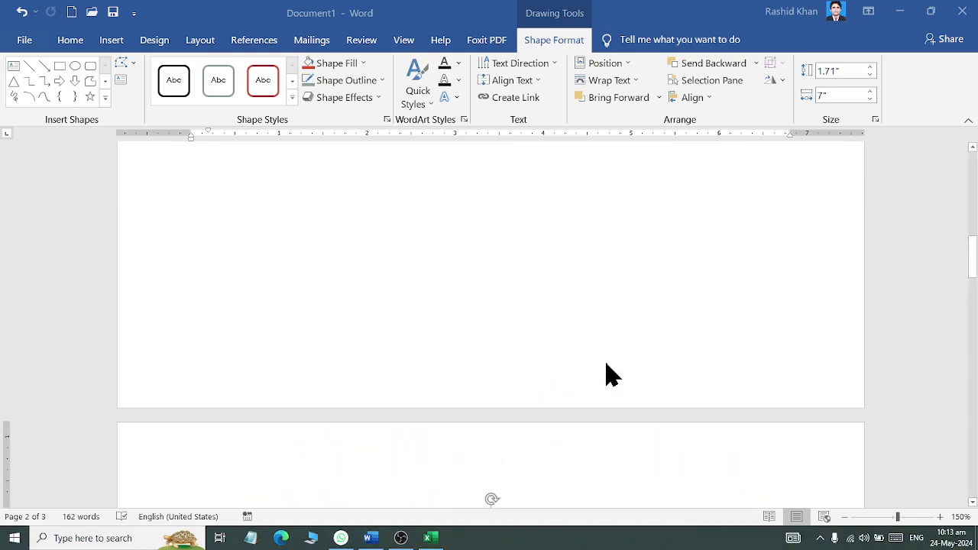
scroll(612, 374, up, 5)
scroll(604, 351, up, 5)
scroll(609, 321, up, 1)
scroll(609, 321, down, 1)
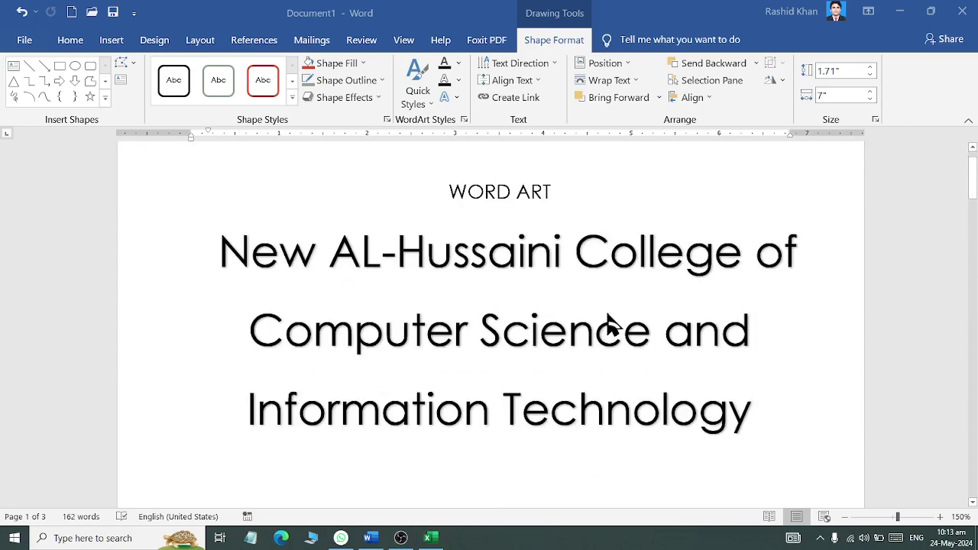
click(329, 263)
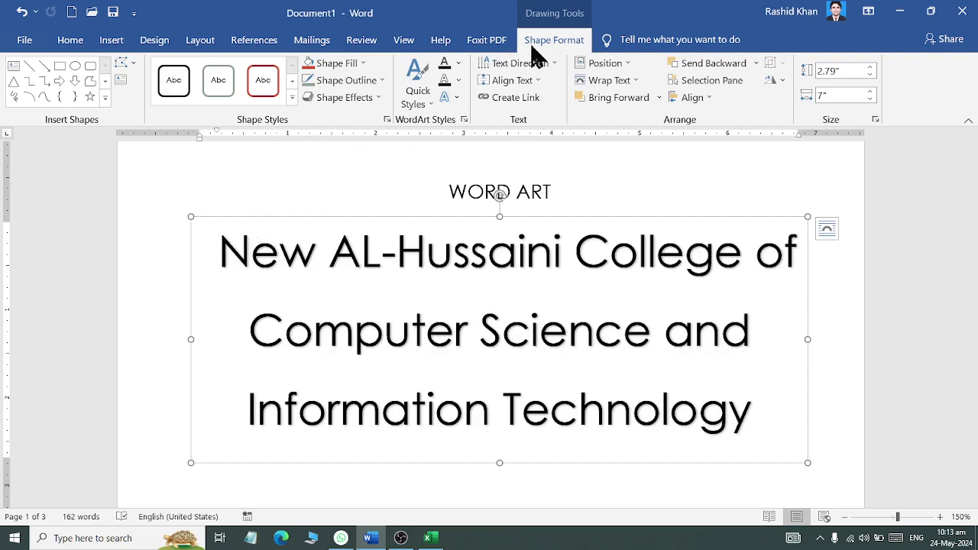
click(474, 191)
click(422, 275)
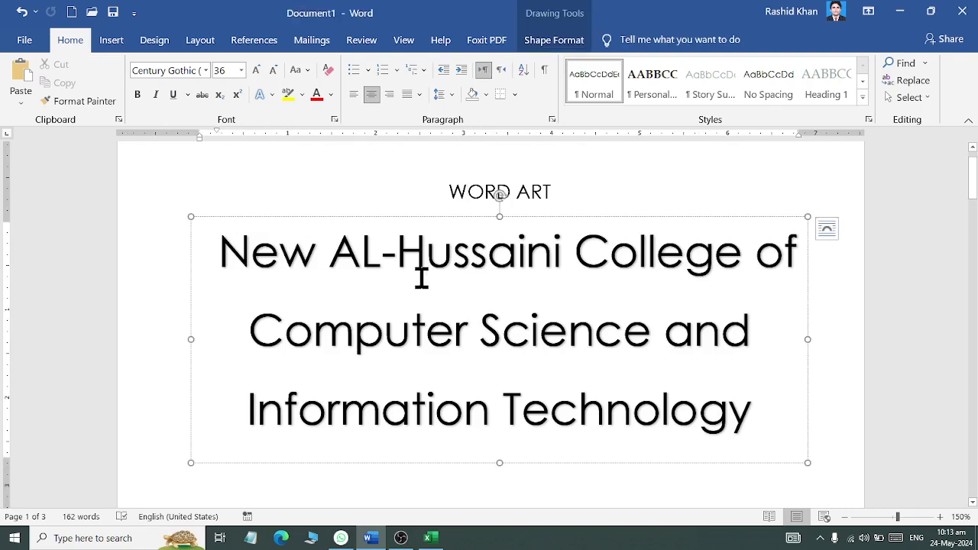
click(556, 43)
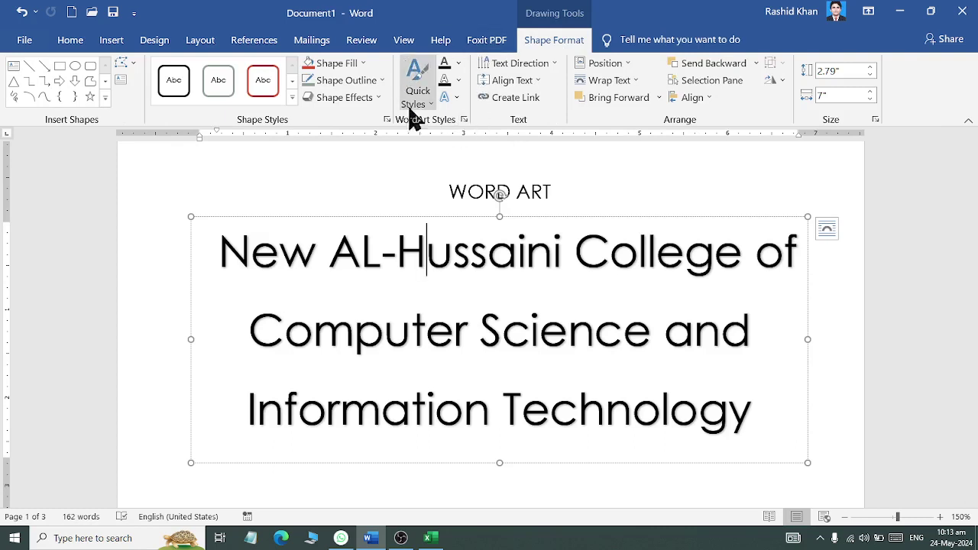
click(464, 120)
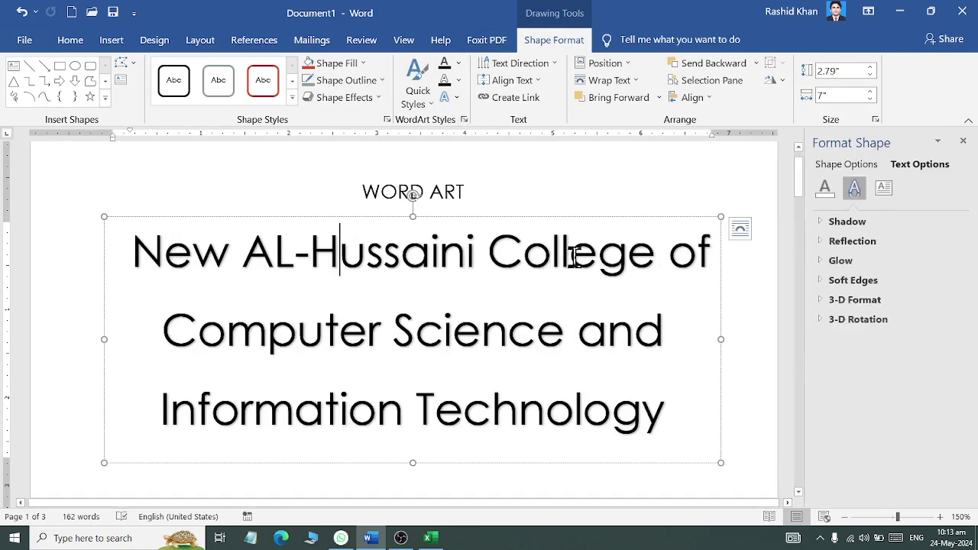
click(963, 142)
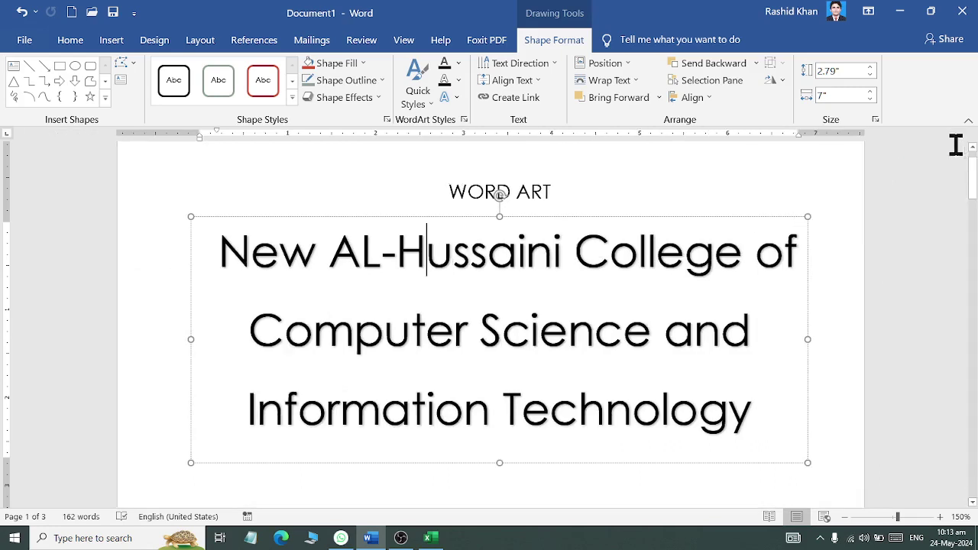
drag(223, 249, 737, 424)
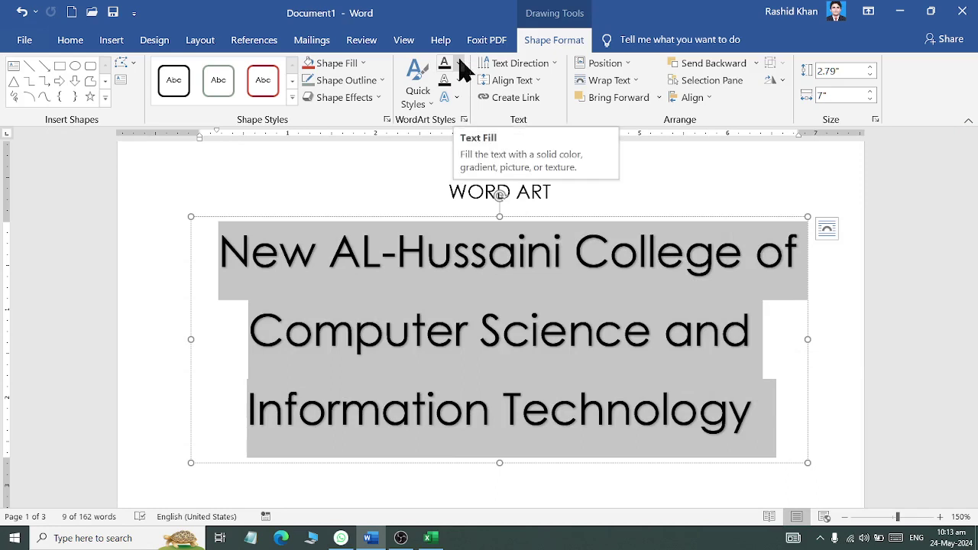
Step: Make the college-name text bold with a dark red fill and dark red outline
click(67, 46)
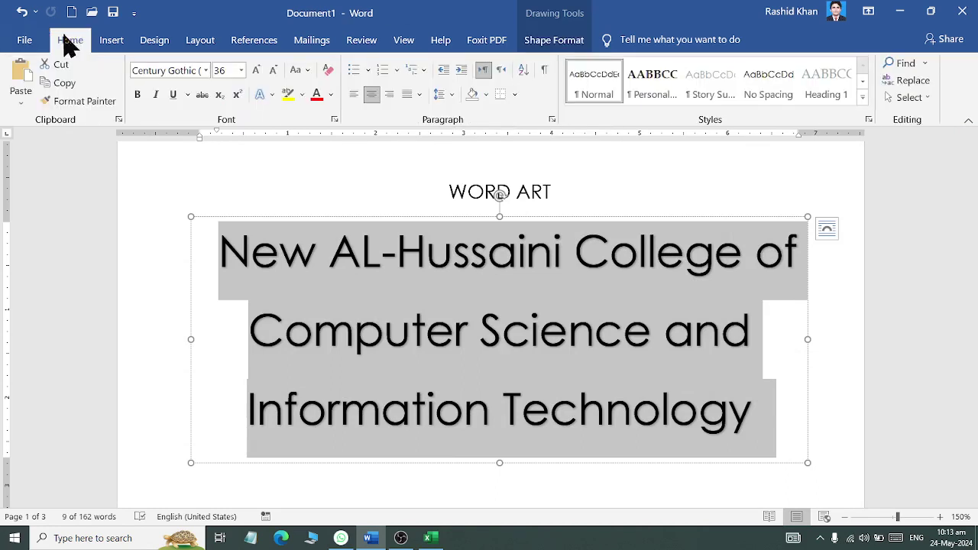
click(139, 98)
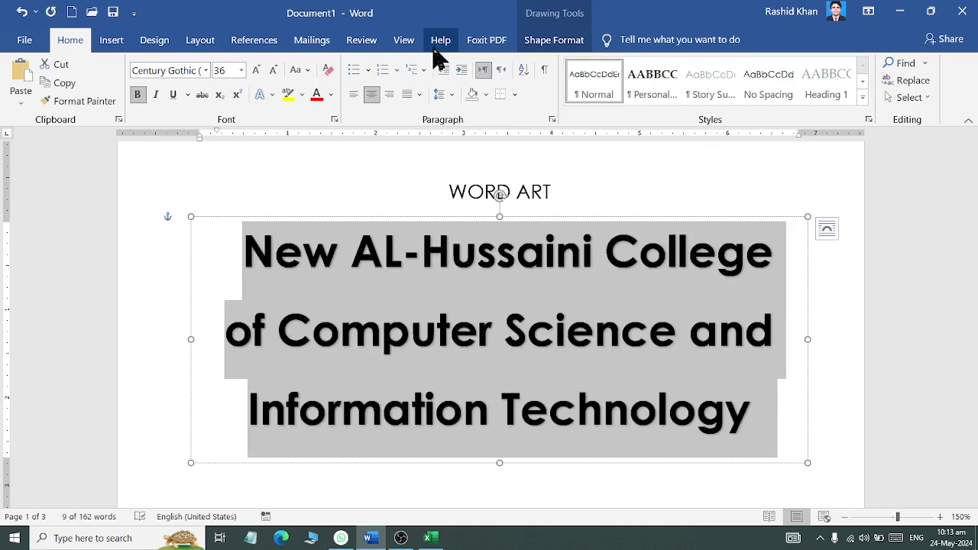
click(541, 43)
click(459, 64)
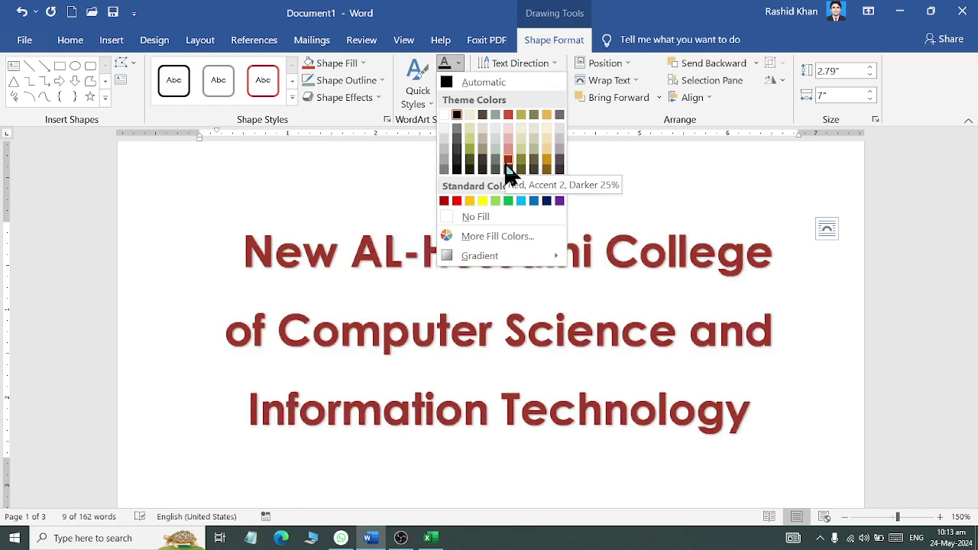
click(444, 134)
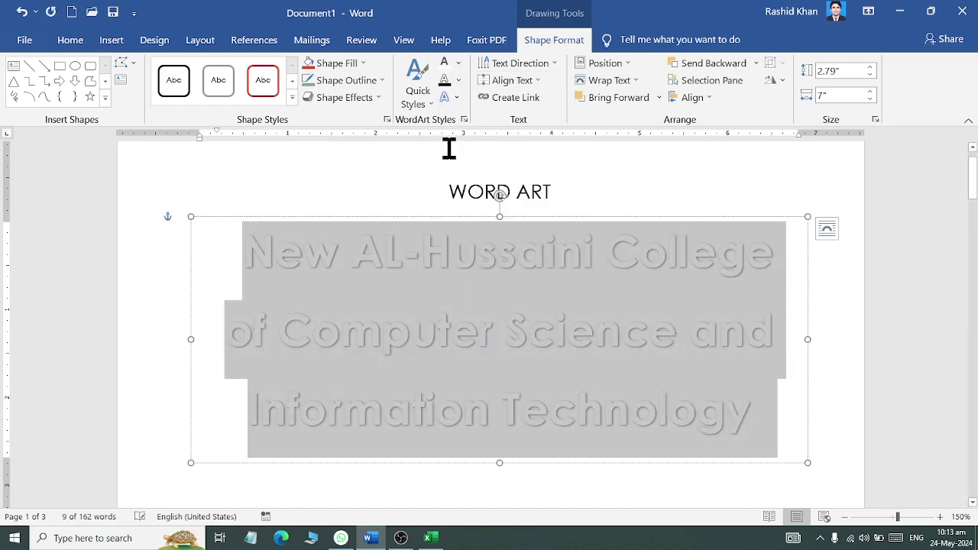
click(460, 81)
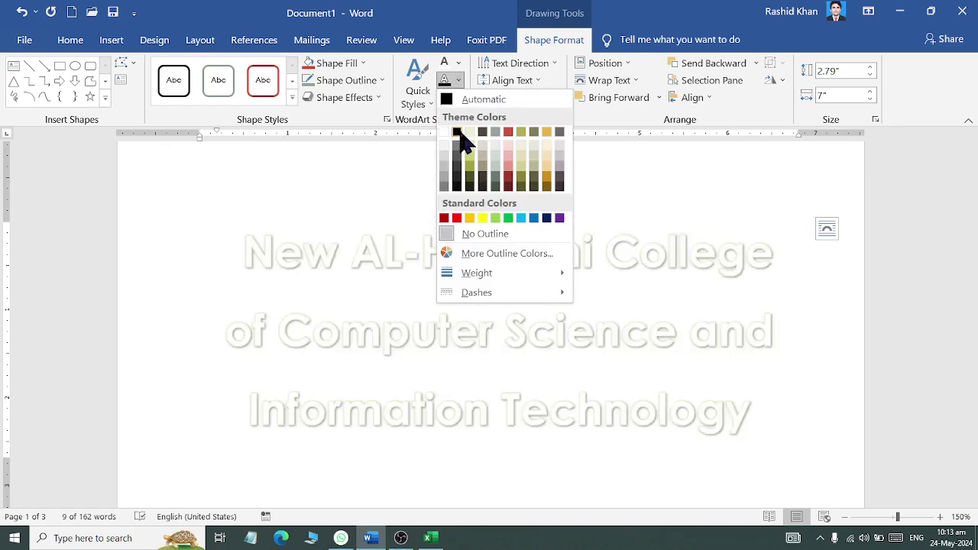
click(448, 221)
click(459, 63)
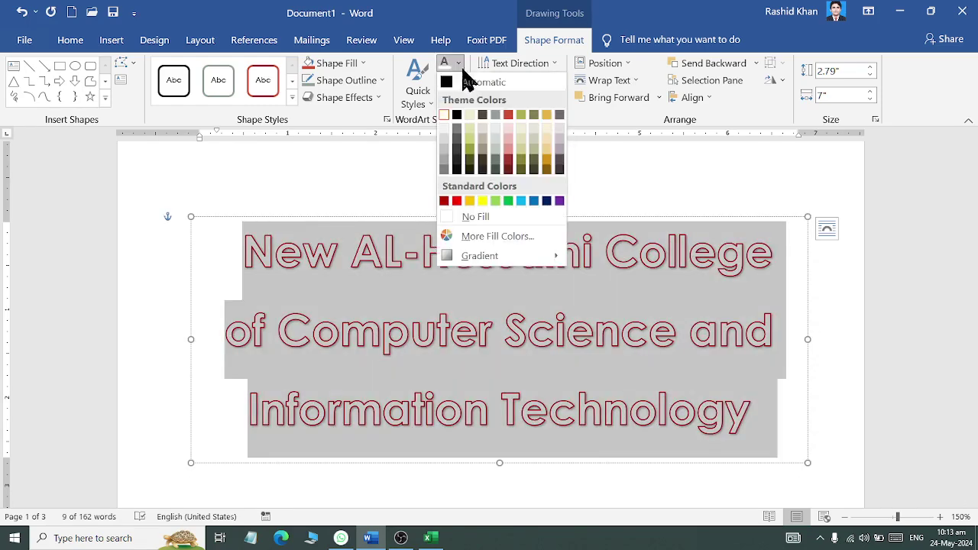
click(445, 201)
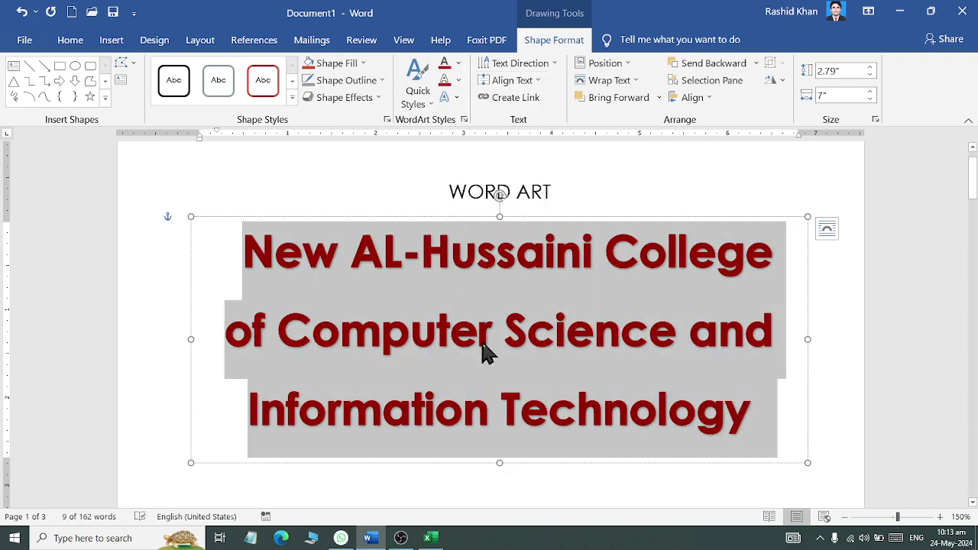
click(426, 103)
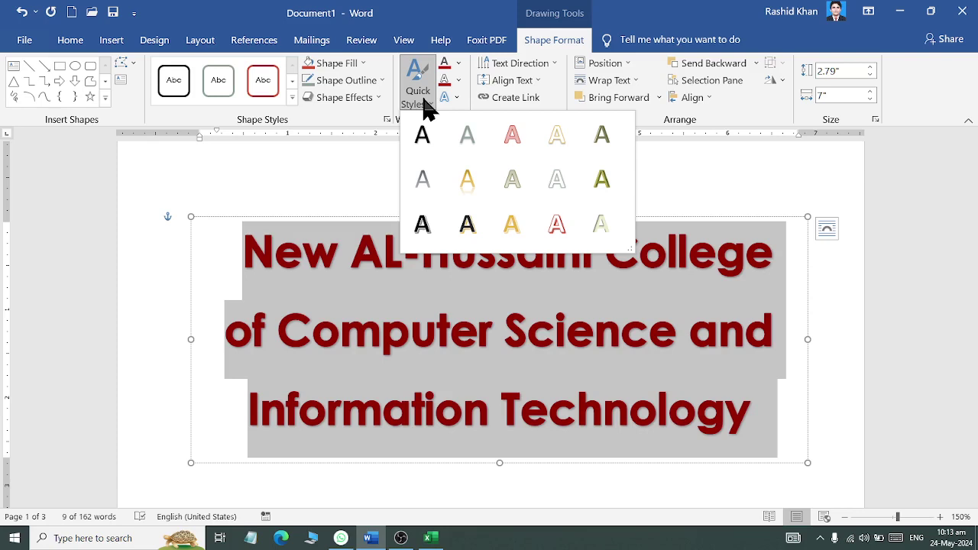
click(422, 102)
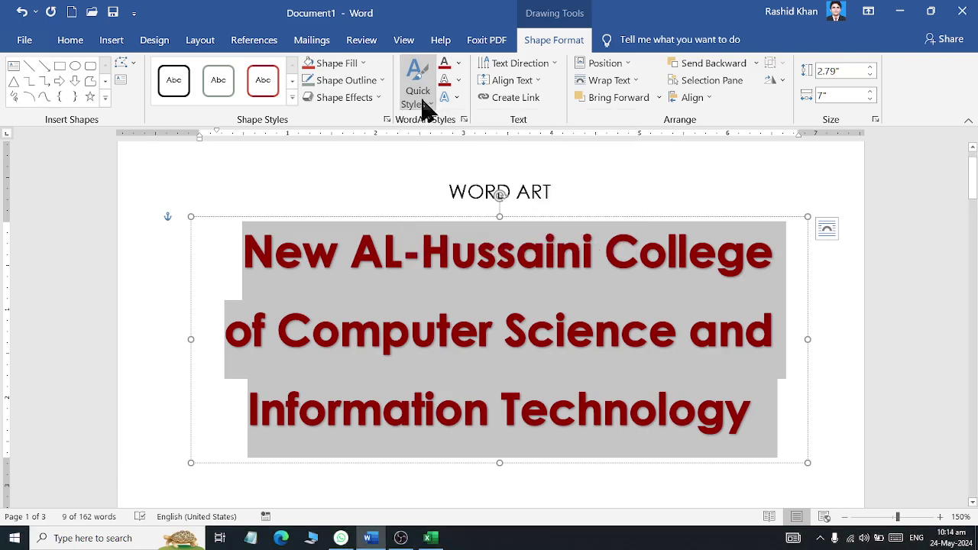
click(449, 107)
mouse_move(456, 125)
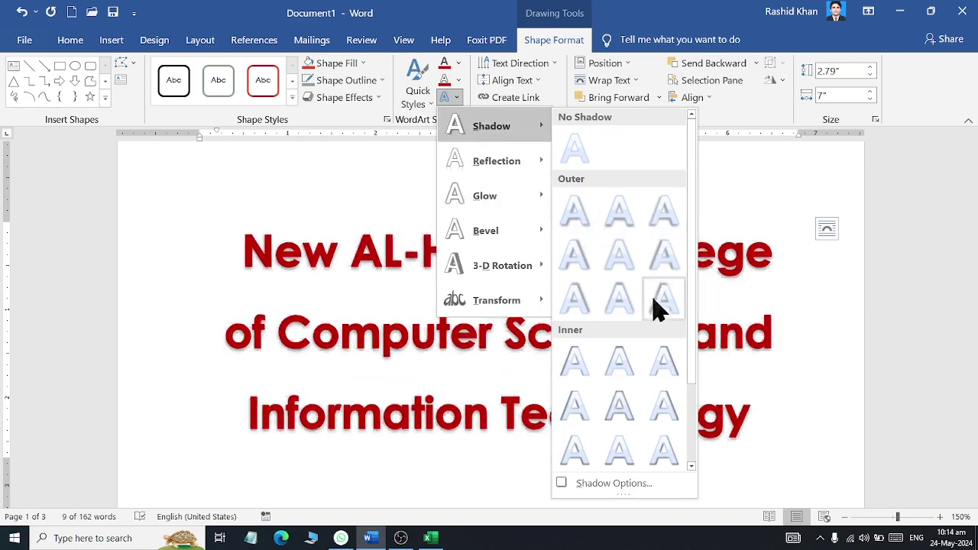
scroll(619, 373, down, 2)
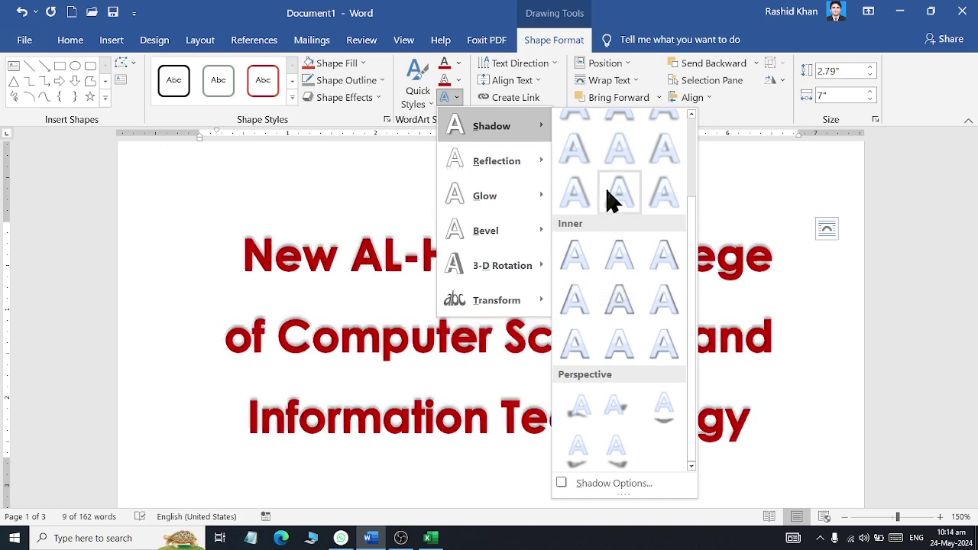
mouse_move(517, 166)
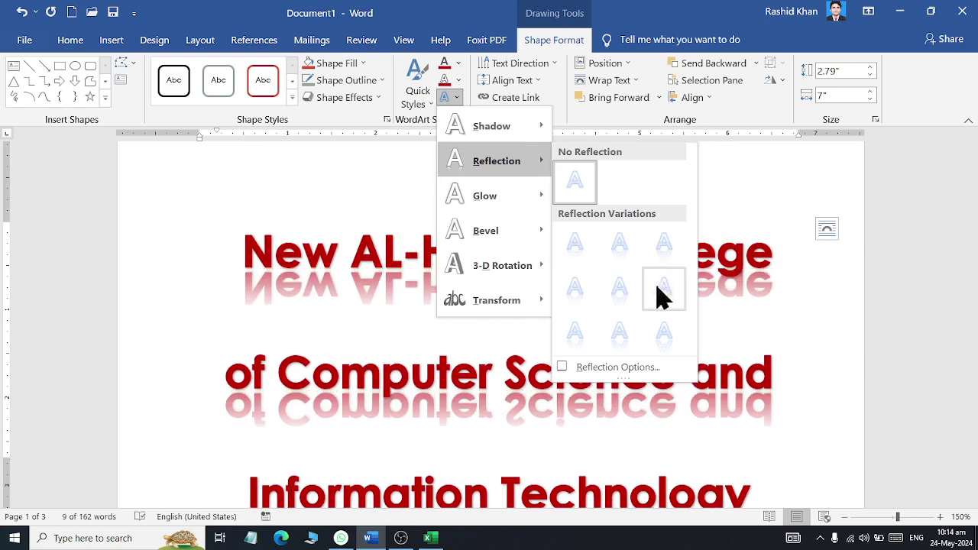
key(Escape)
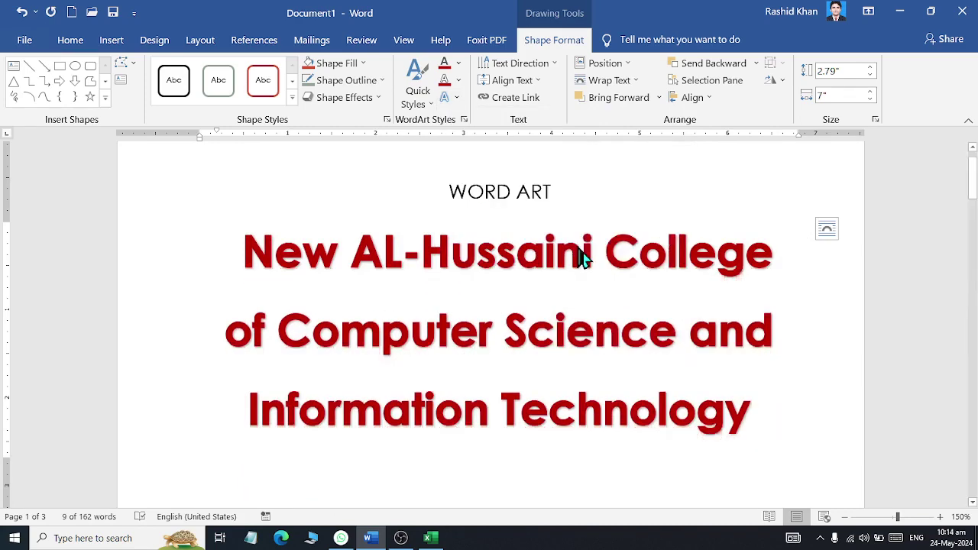
click(447, 97)
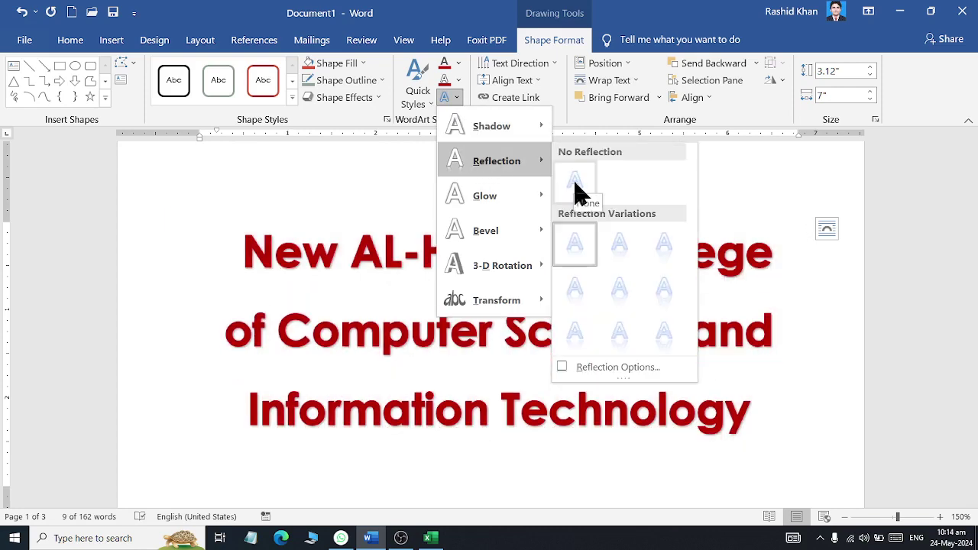
click(579, 193)
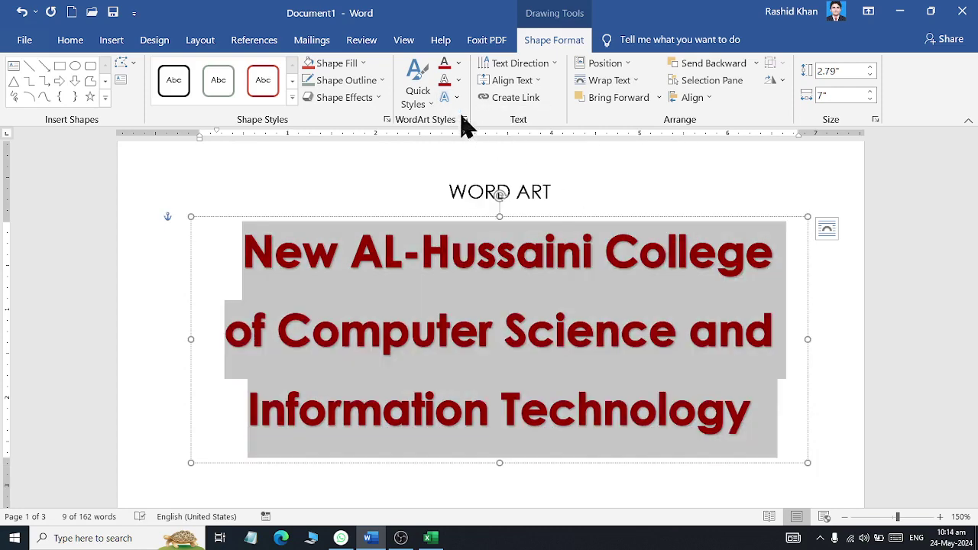
click(447, 97)
Step: Apply a glow to the college-name WordArt, then set glow back to none
mouse_move(465, 198)
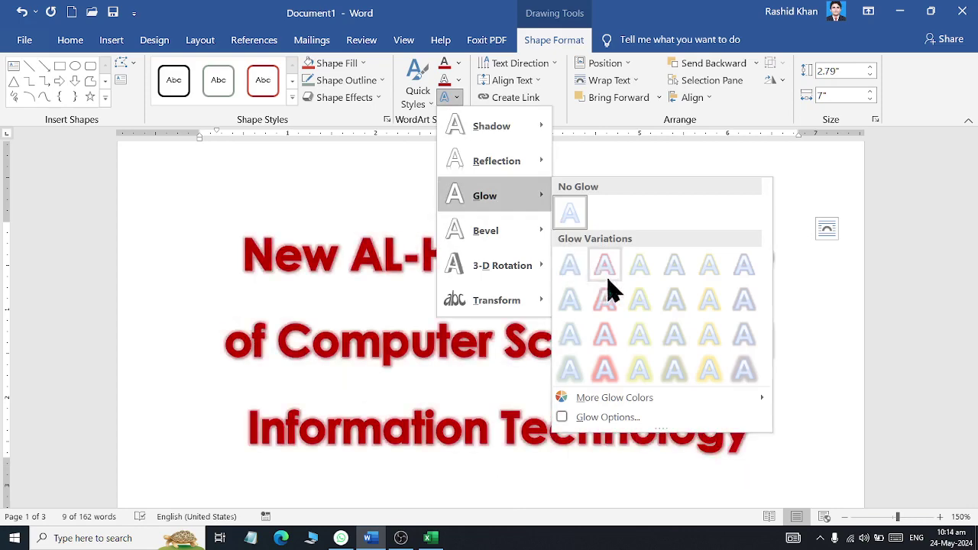
click(707, 367)
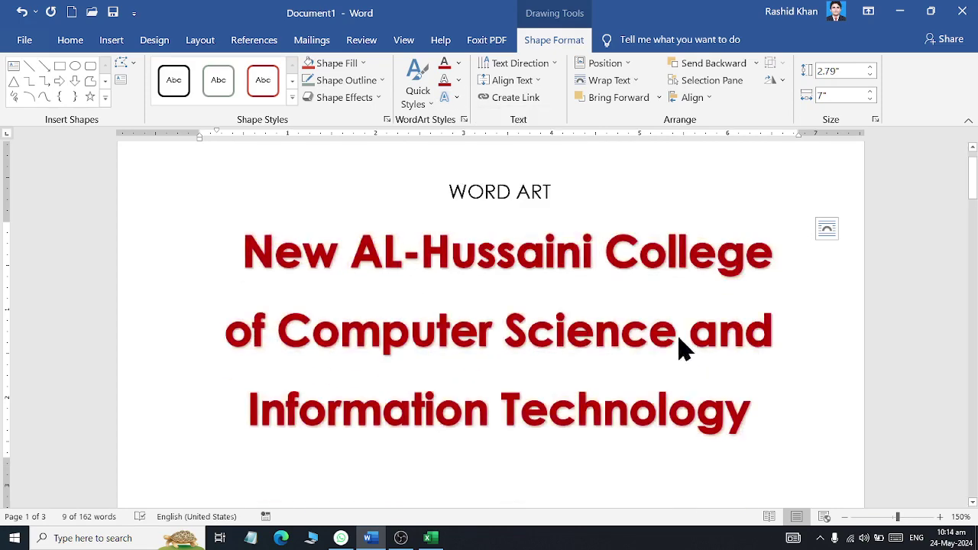
click(451, 97)
mouse_move(480, 189)
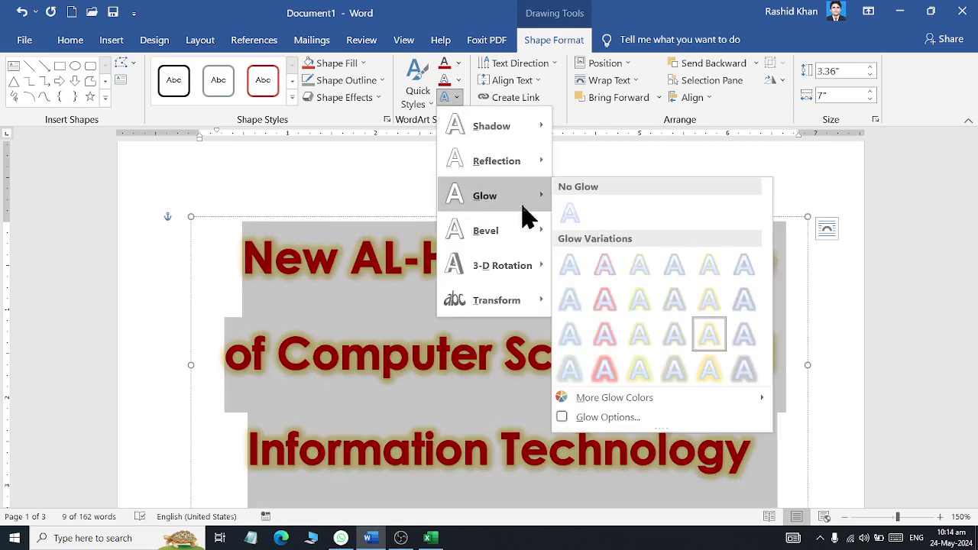
click(572, 221)
Step: Try a 3-D perspective rotation on the WordArt, then reset it to no rotation
click(454, 97)
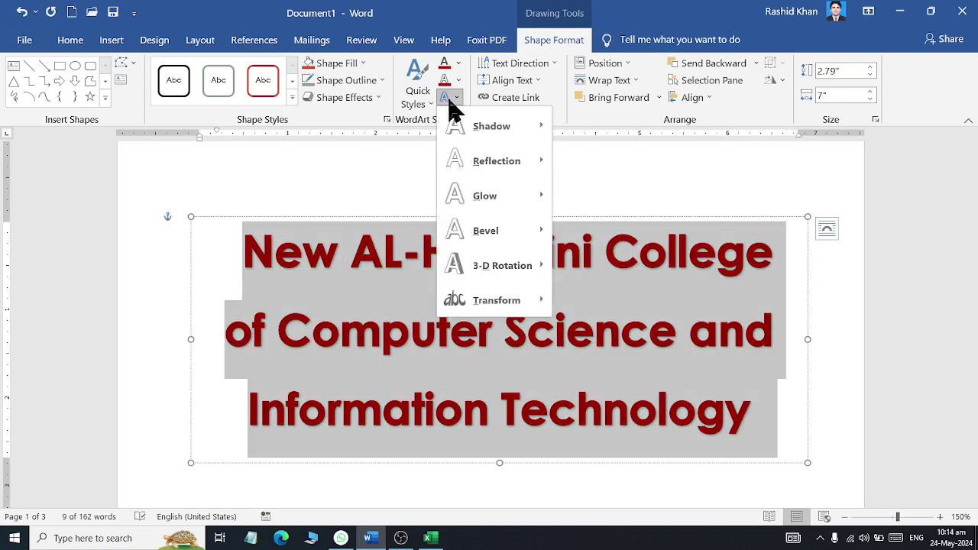
mouse_move(484, 228)
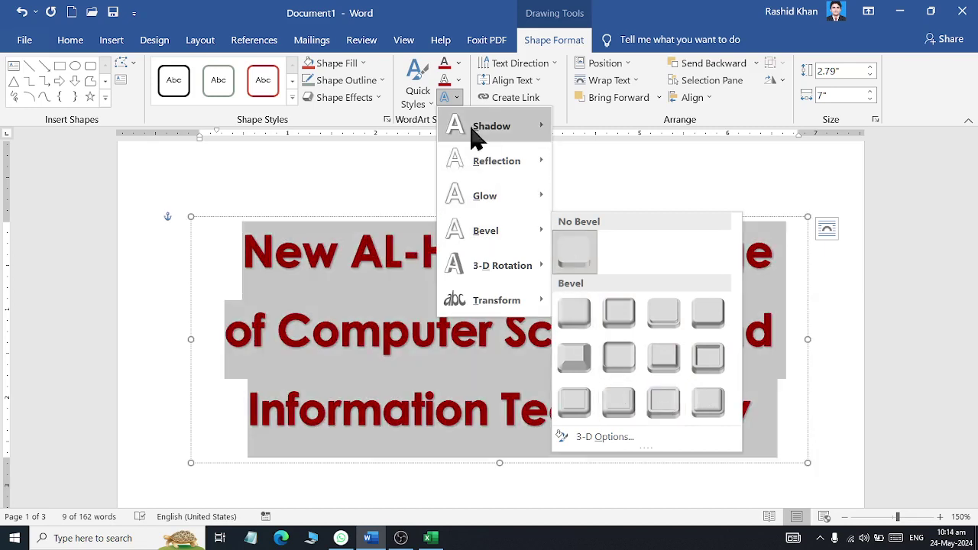
mouse_move(486, 275)
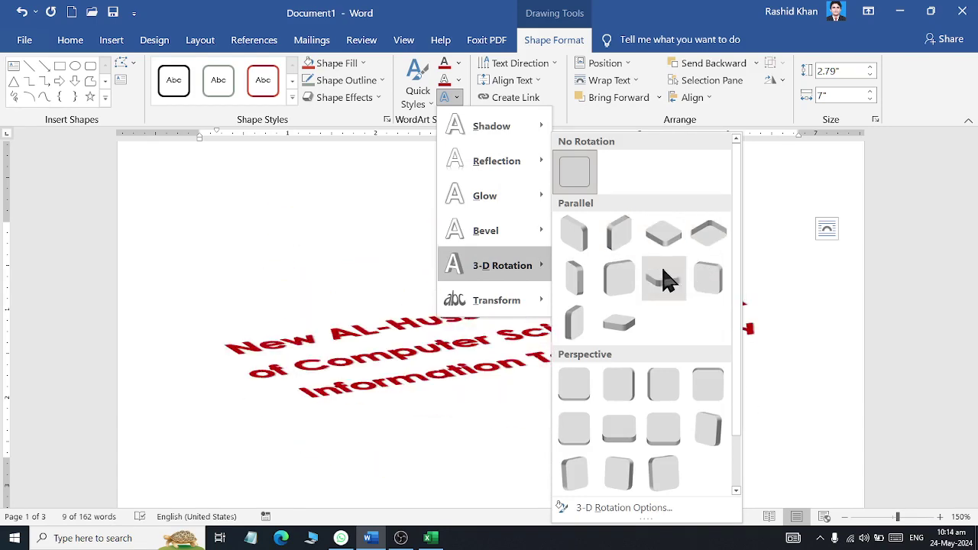
click(625, 427)
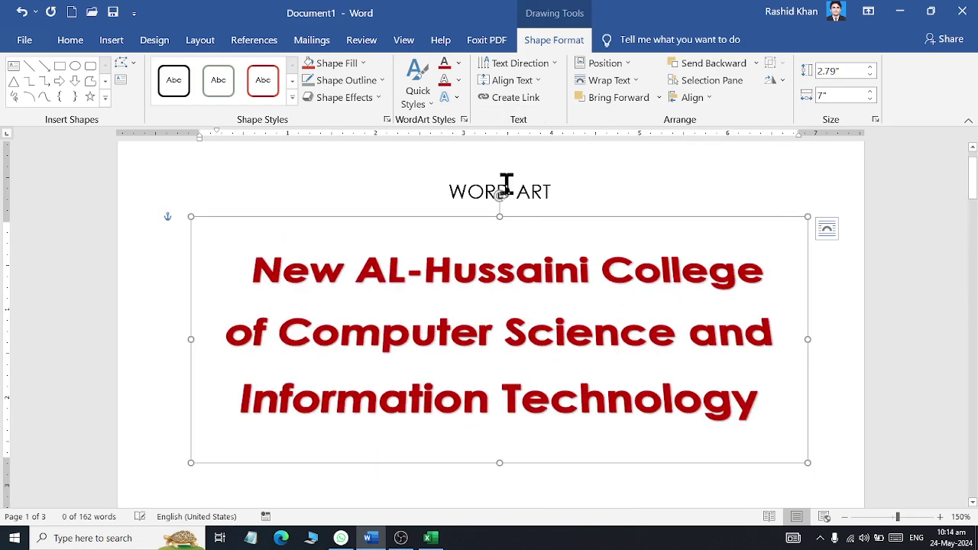
click(449, 102)
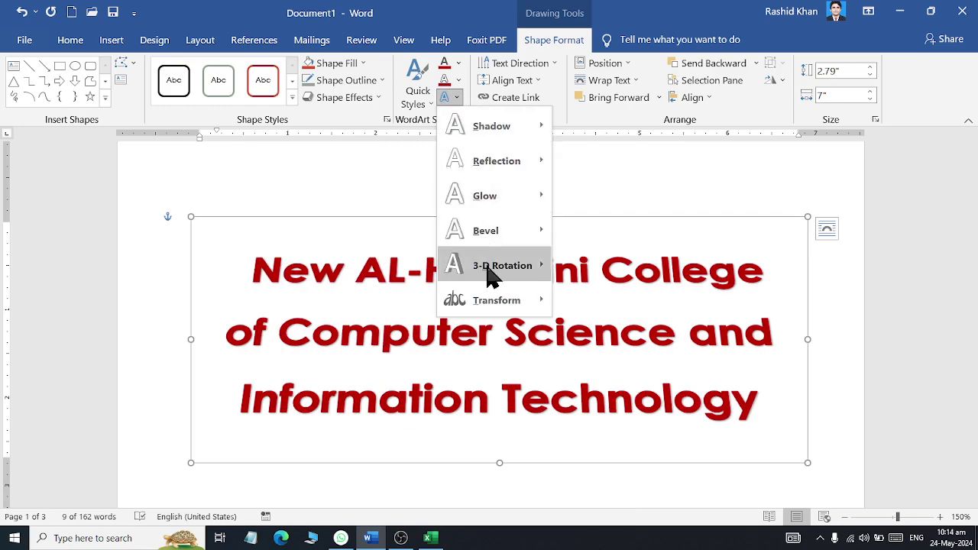
click(575, 171)
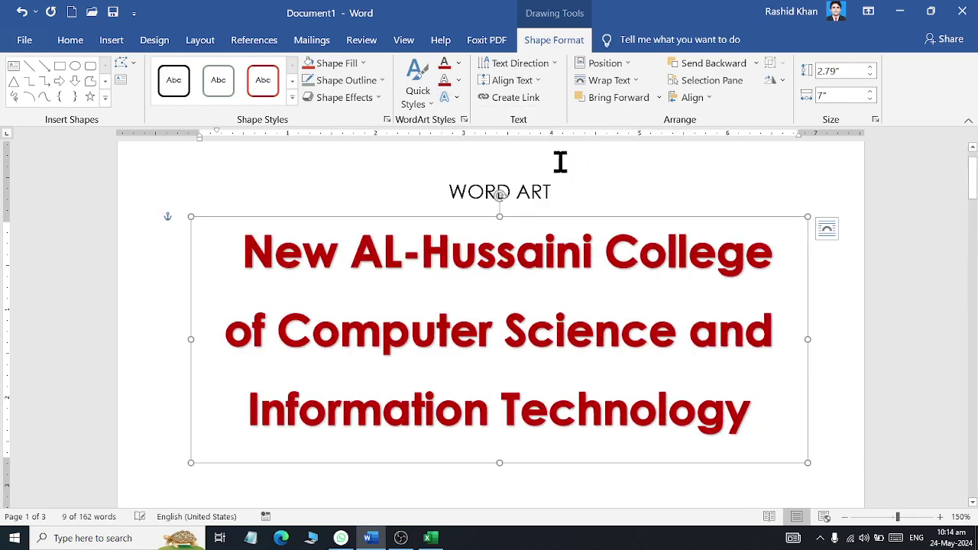
click(451, 101)
Step: Bend the college-name WordArt into an arch with the Transform text effect
mouse_move(495, 296)
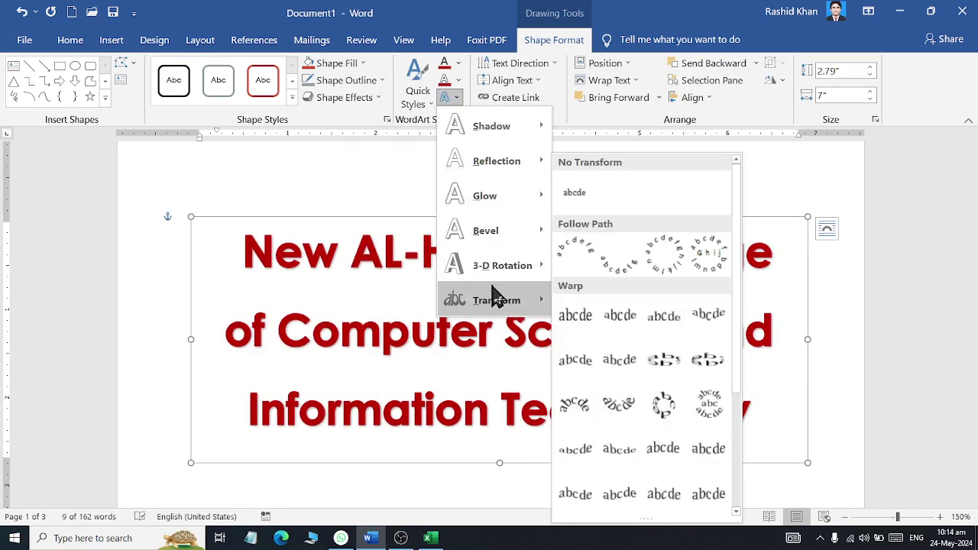
click(338, 312)
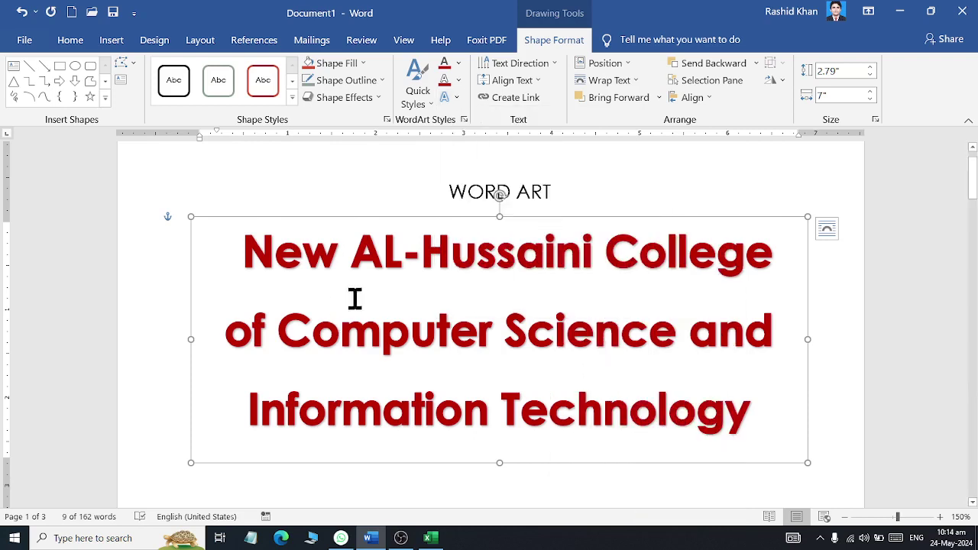
scroll(378, 293, down, 2)
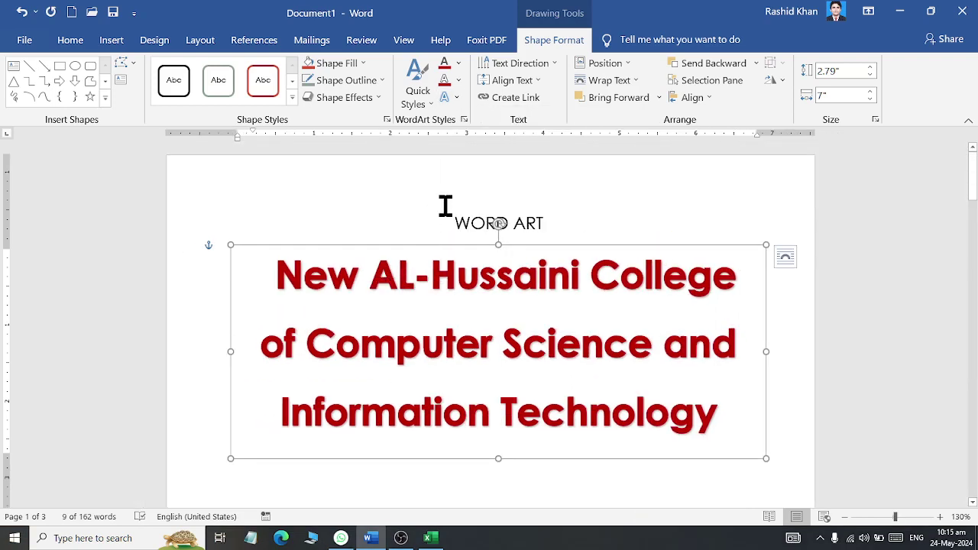
click(452, 99)
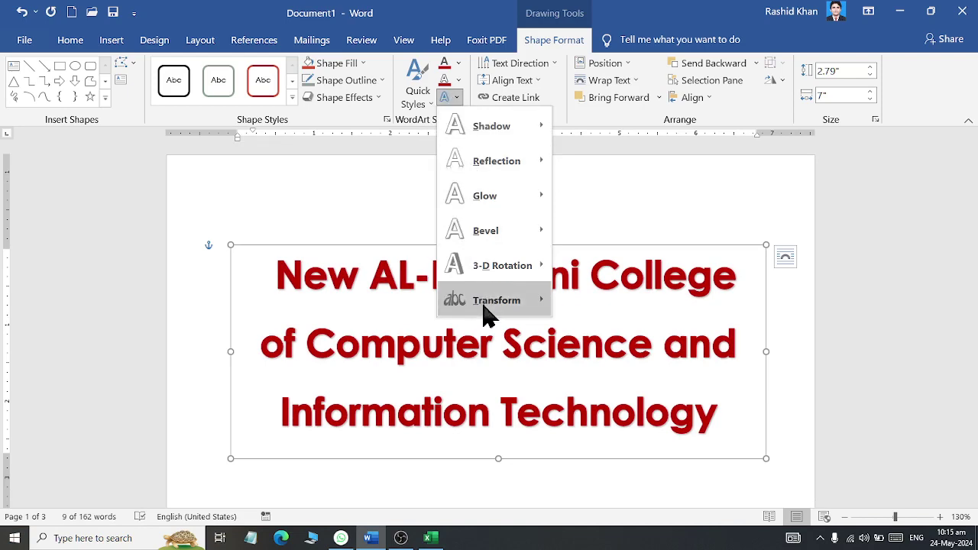
mouse_move(535, 267)
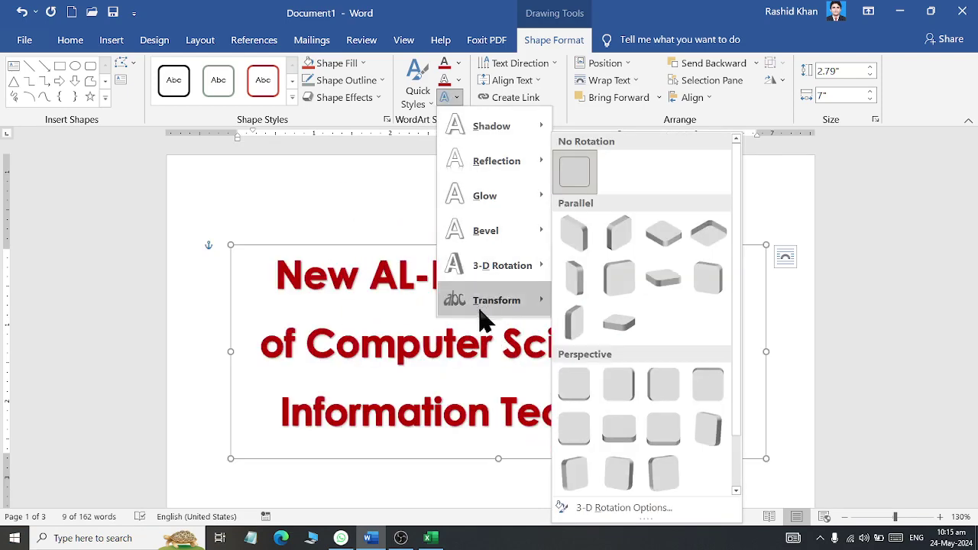
mouse_move(483, 321)
click(581, 264)
Step: Stretch the arched WordArt to 4.98" tall, undoing a trial shallow-curve adjustment
scroll(503, 290, down, 1)
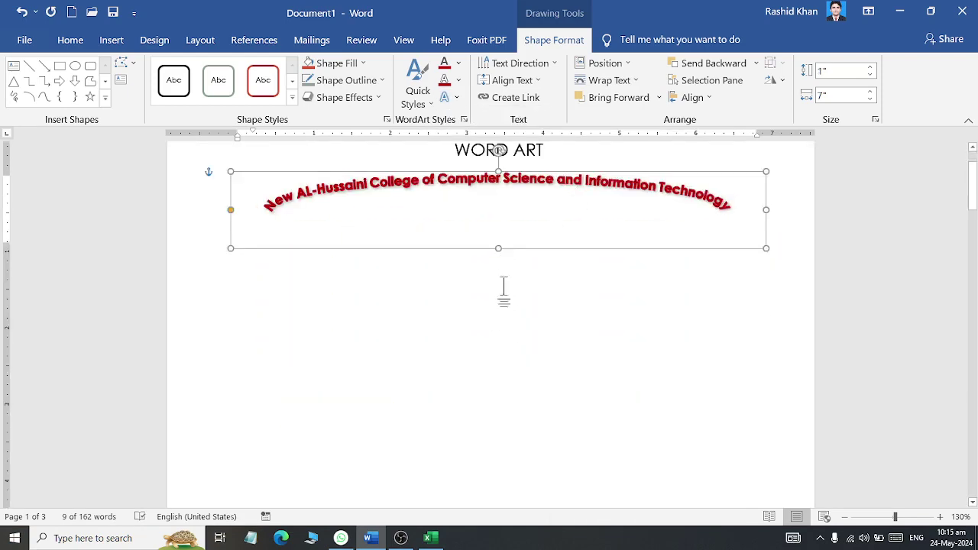
drag(500, 252, 512, 478)
scroll(504, 314, down, 2)
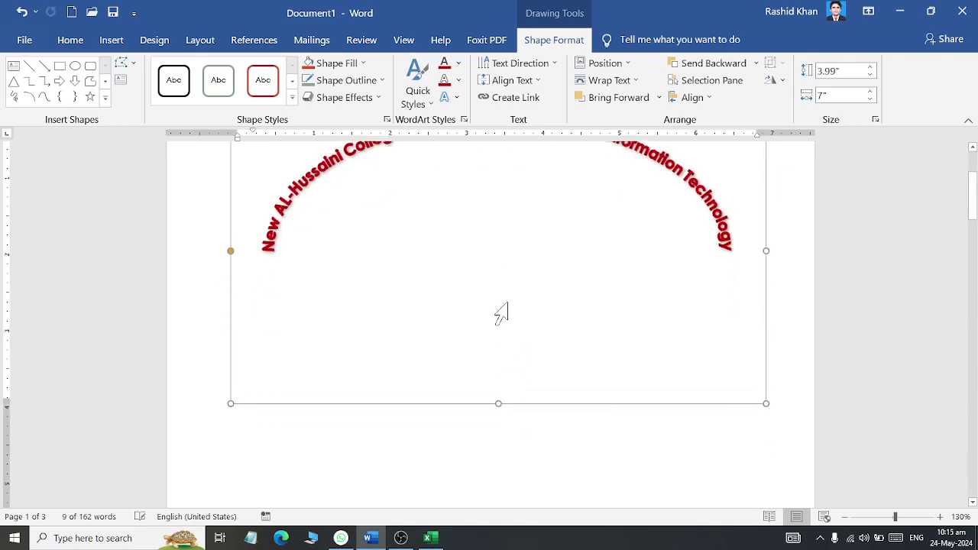
drag(501, 426, 504, 444)
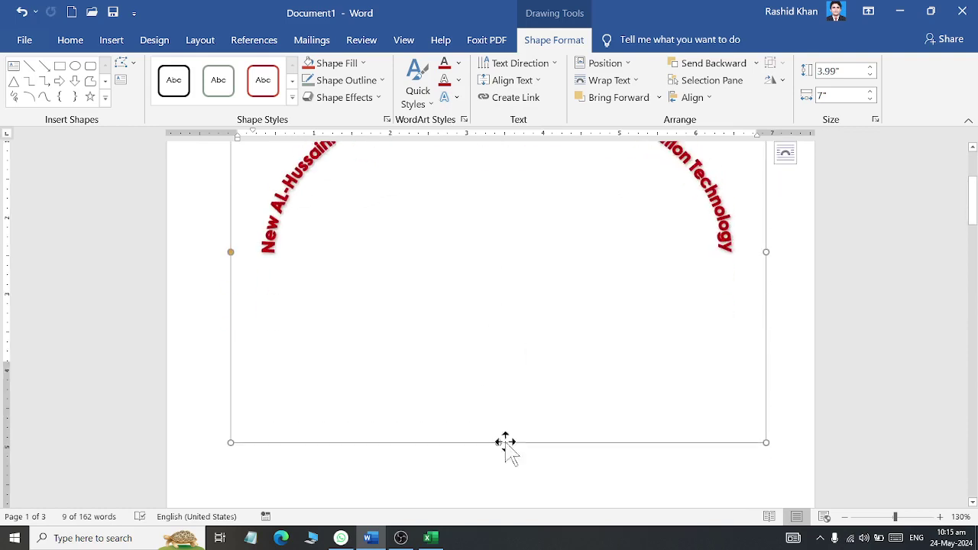
scroll(515, 360, up, 3)
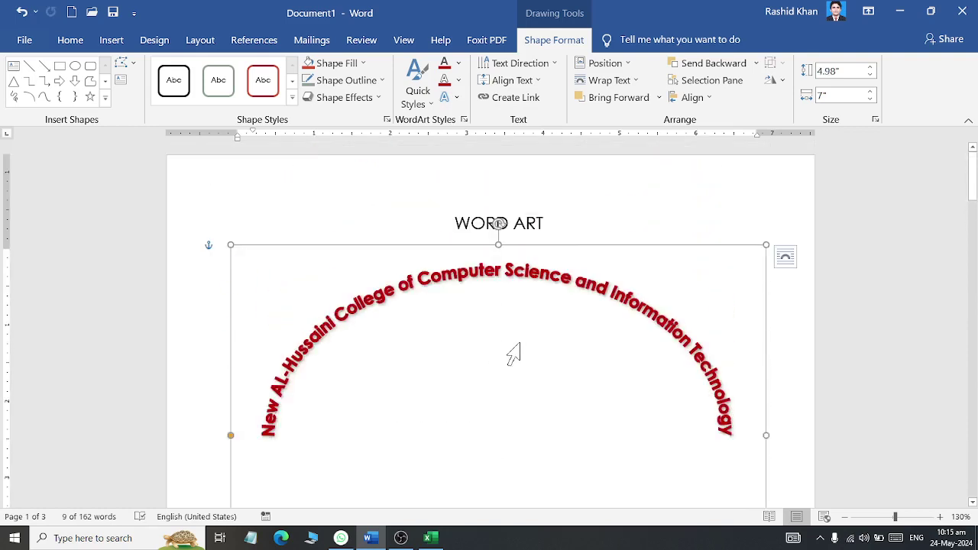
scroll(373, 370, down, 1)
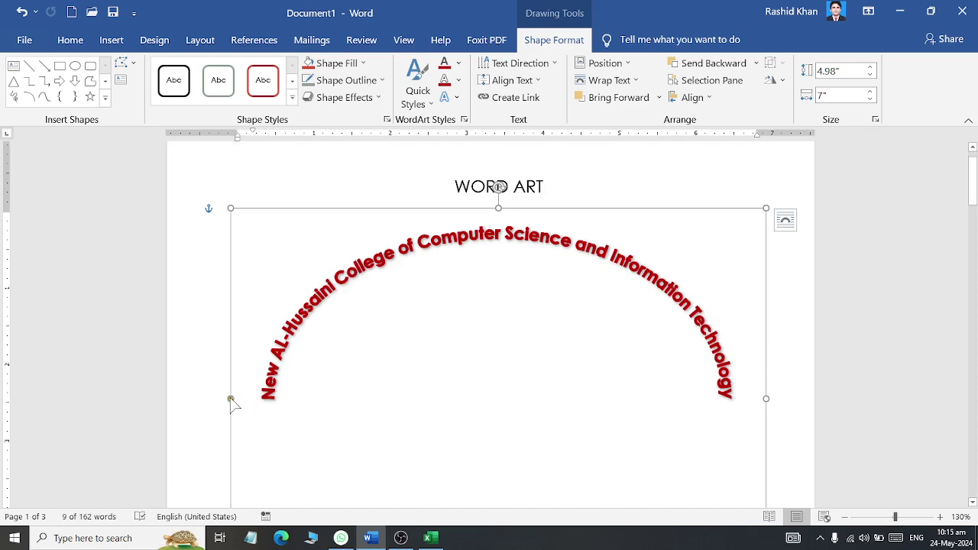
drag(231, 399, 589, 526)
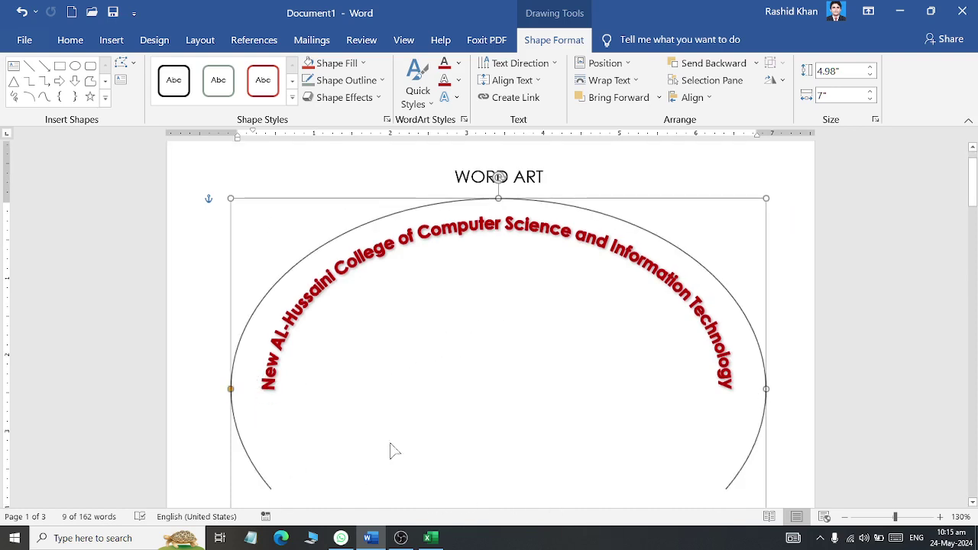
scroll(422, 379, down, 2)
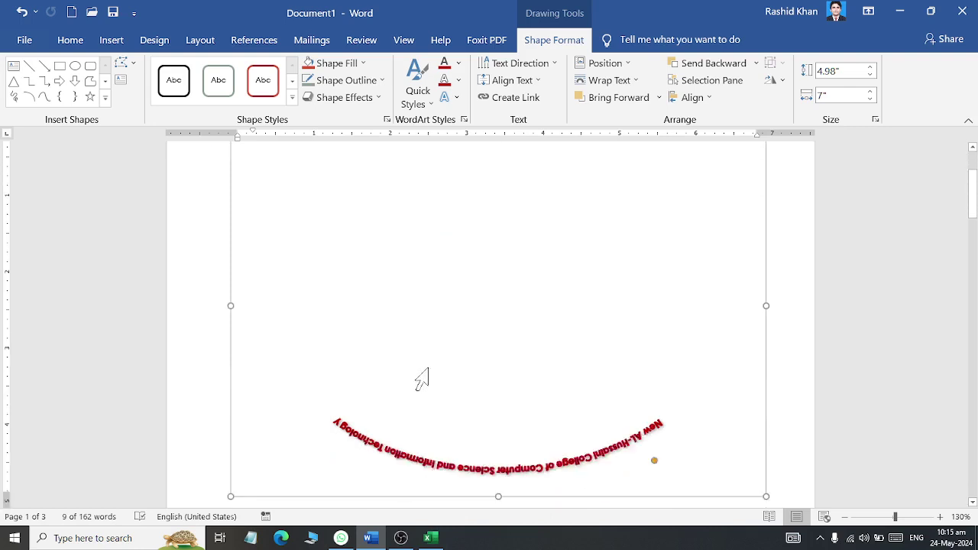
scroll(416, 349, down, 5)
scroll(267, 283, up, 8)
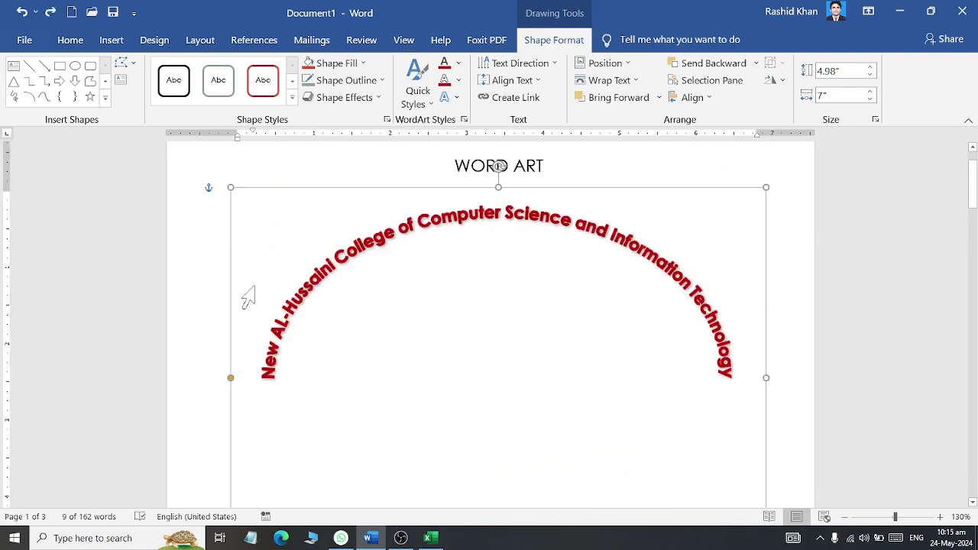
drag(231, 381, 233, 321)
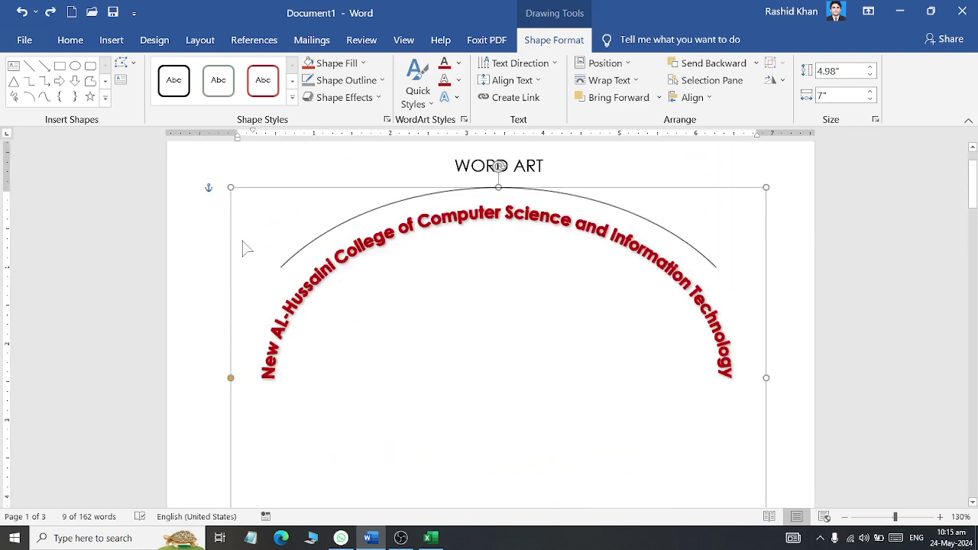
drag(247, 248, 255, 417)
key(ctrl+z)
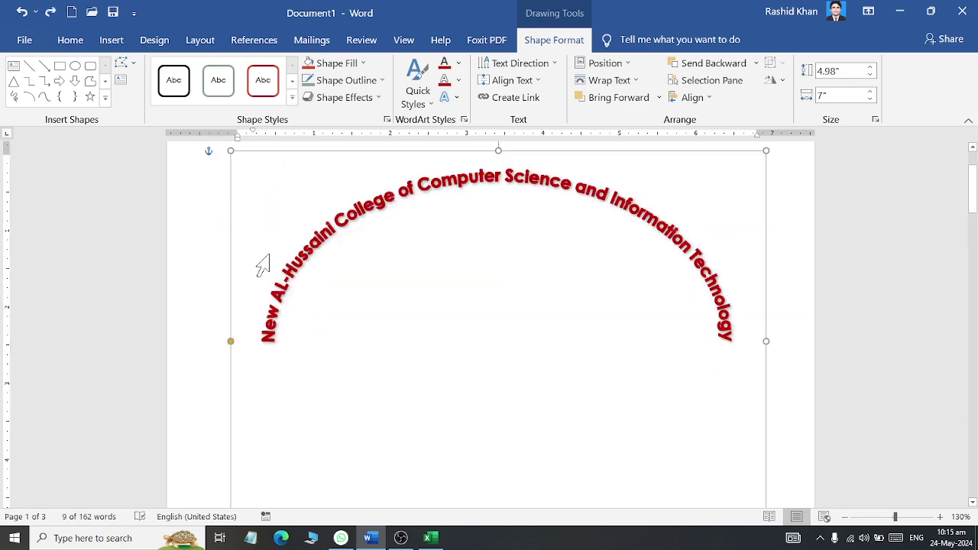
scroll(237, 329, down, 2)
Step: Make the Memon Academy WordArt follow a circular path and resize it into a full circle
scroll(246, 317, down, 7)
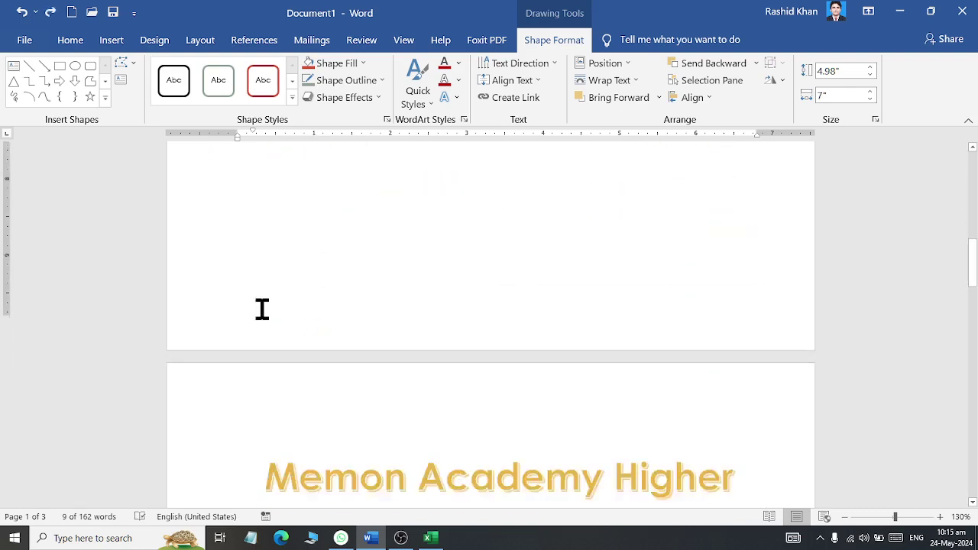
scroll(262, 310, down, 3)
click(373, 272)
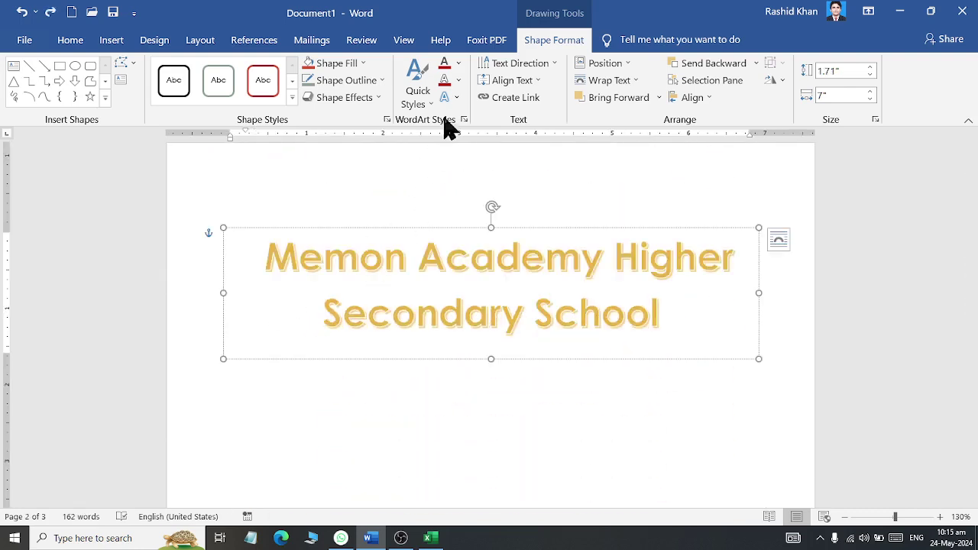
click(459, 98)
mouse_move(478, 301)
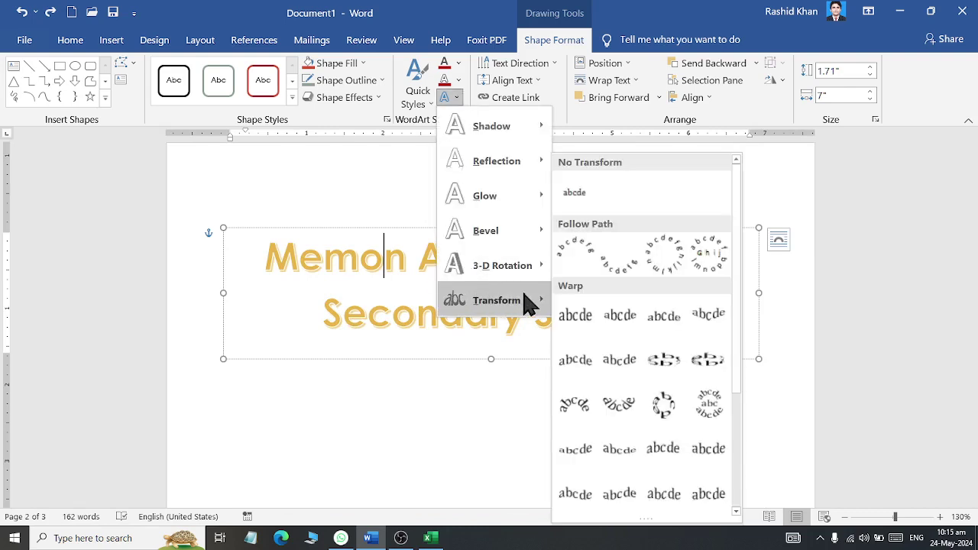
click(655, 264)
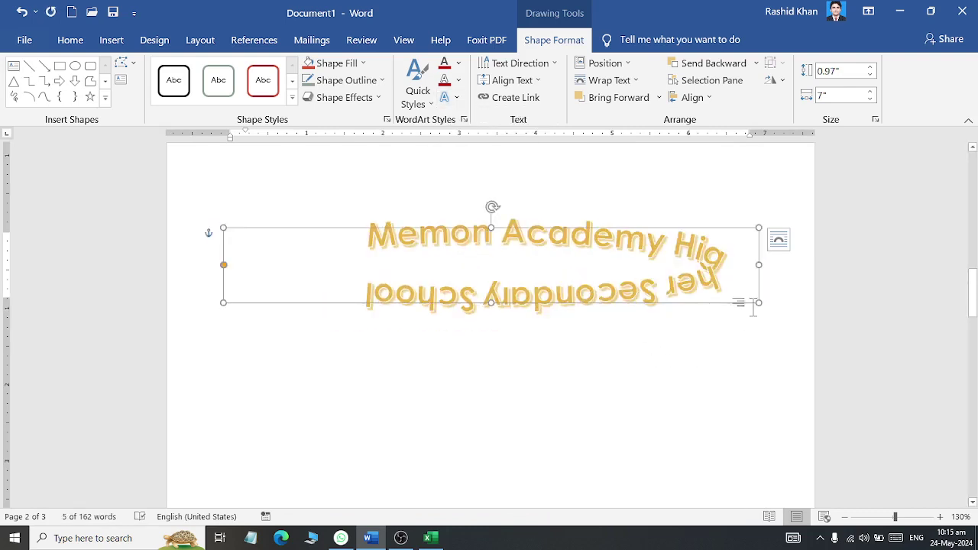
drag(761, 304, 489, 476)
Step: Give The City Grammar WordArt an Arch transform, move it lower, and heighten it to deepen the arc
scroll(524, 323, down, 5)
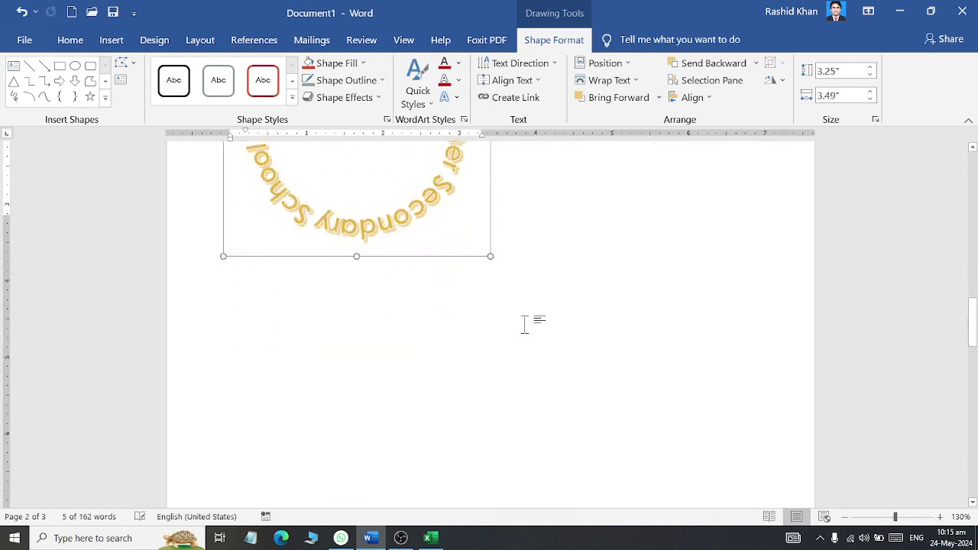
scroll(519, 340, down, 6)
click(473, 321)
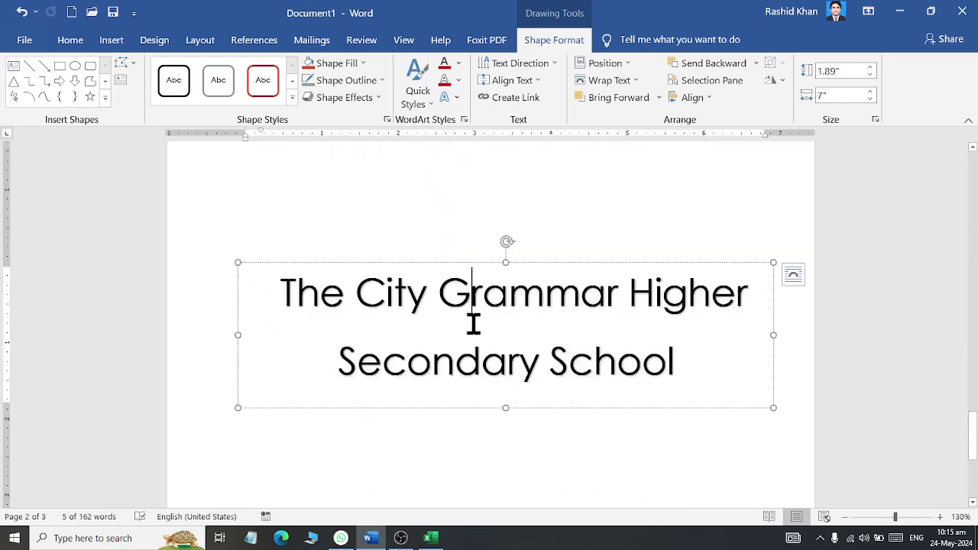
click(447, 97)
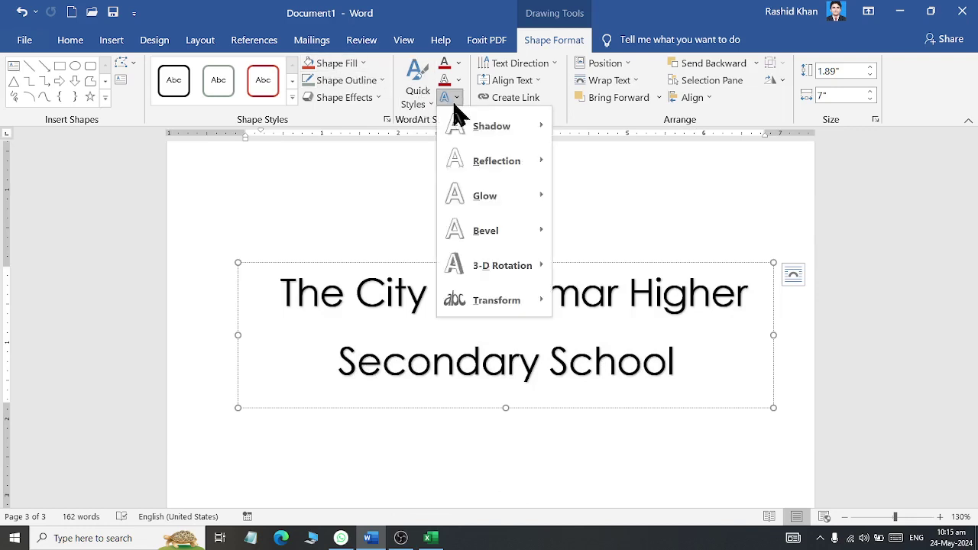
mouse_move(476, 305)
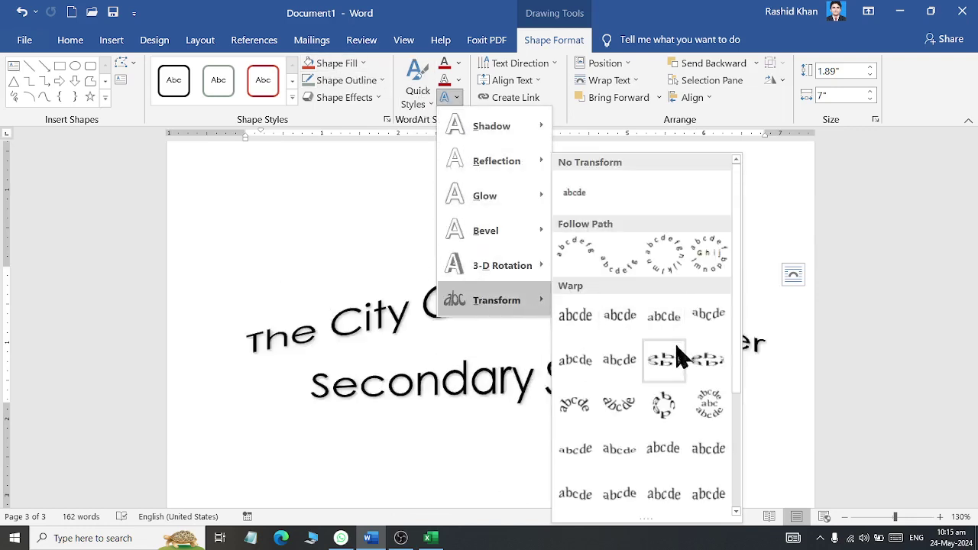
click(621, 260)
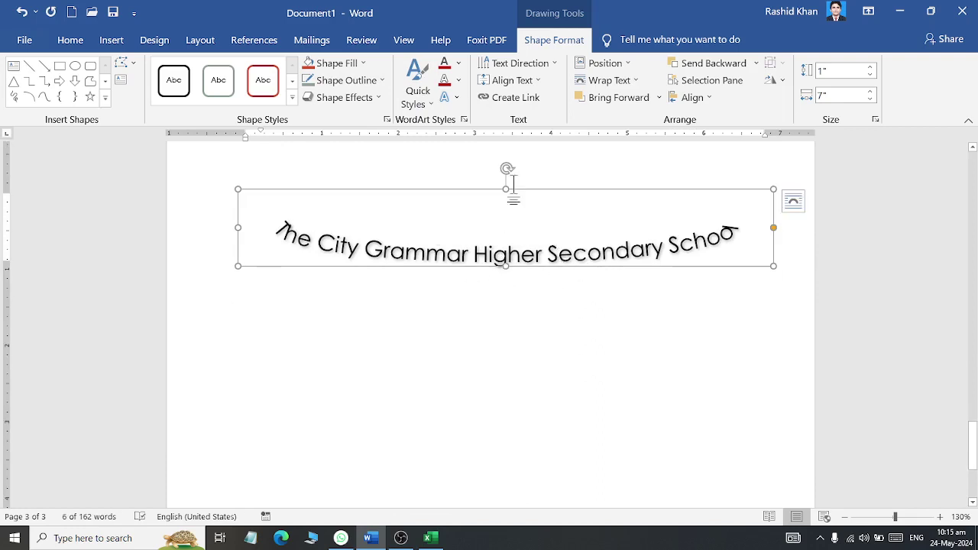
drag(506, 185, 503, 256)
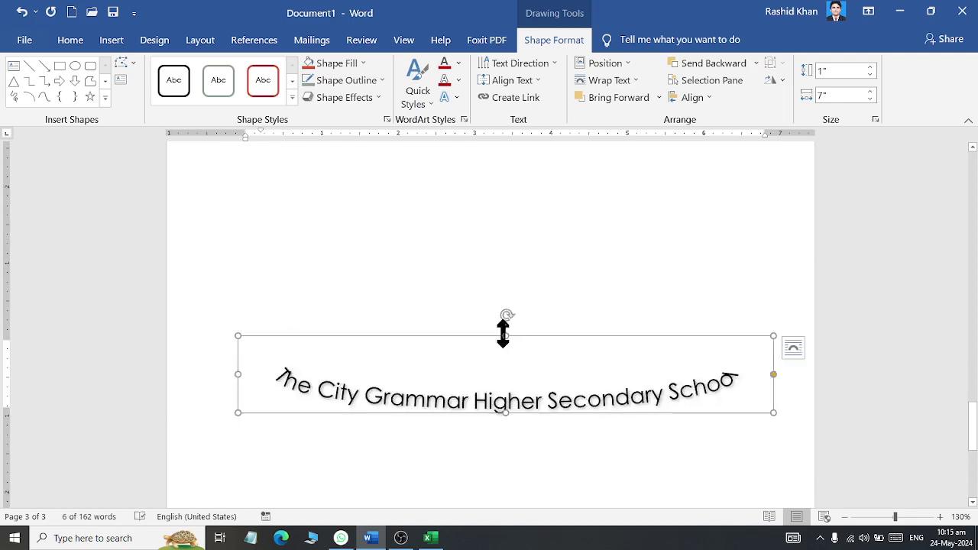
mouse_move(503, 333)
mouse_down()
mouse_move(517, 92)
mouse_move(508, 11)
mouse_up()
Step: Add a blank page plus a Ctrl+Enter page break so the document runs to four pages
click(679, 396)
scroll(657, 390, up, 3)
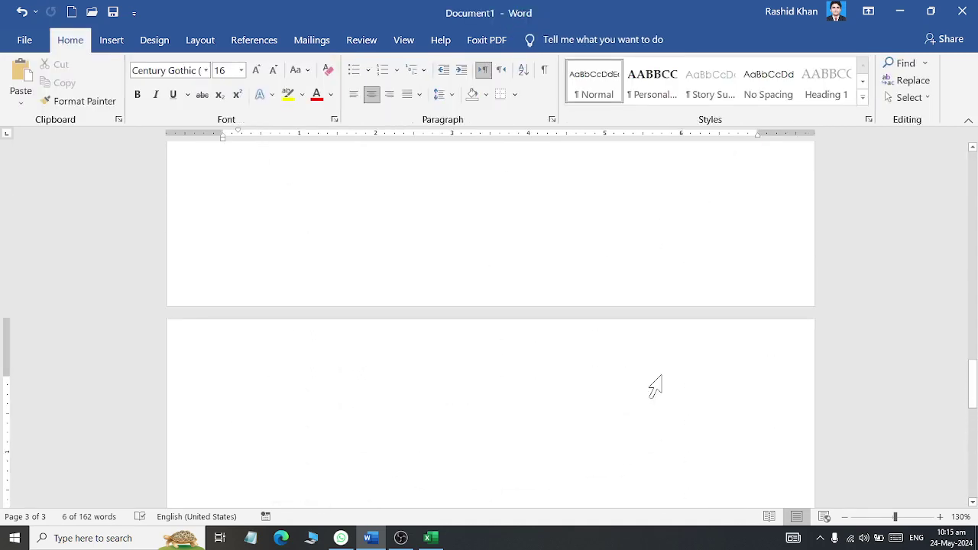
scroll(650, 382, down, 2)
scroll(649, 344, down, 3)
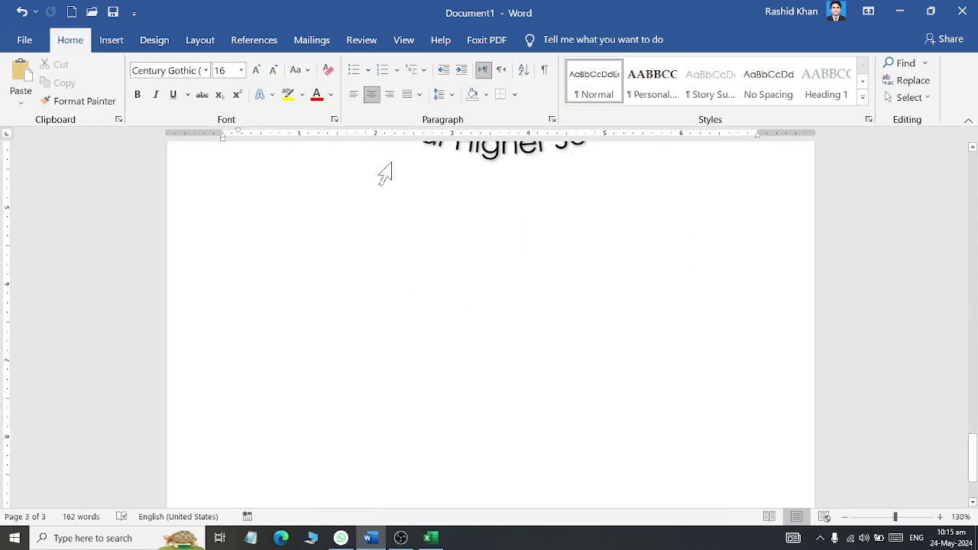
click(113, 43)
click(46, 81)
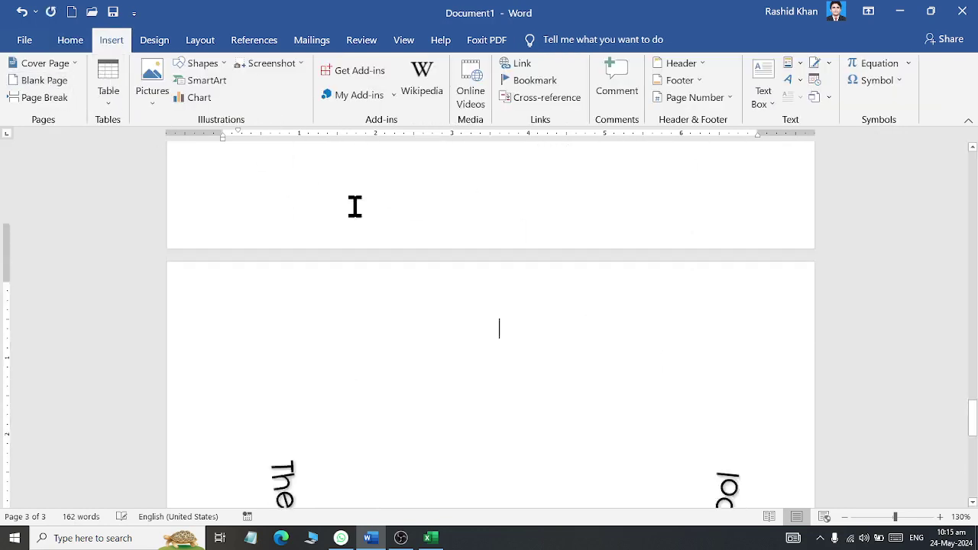
key(ctrl+Return)
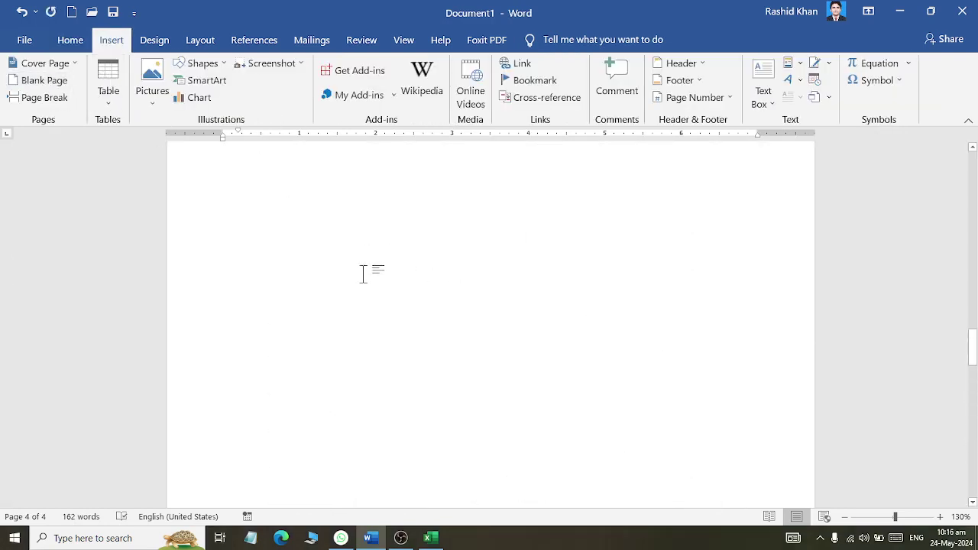
Step: Scroll to the new page and open the WordArt style gallery
scroll(364, 290, down, 3)
scroll(336, 320, down, 1)
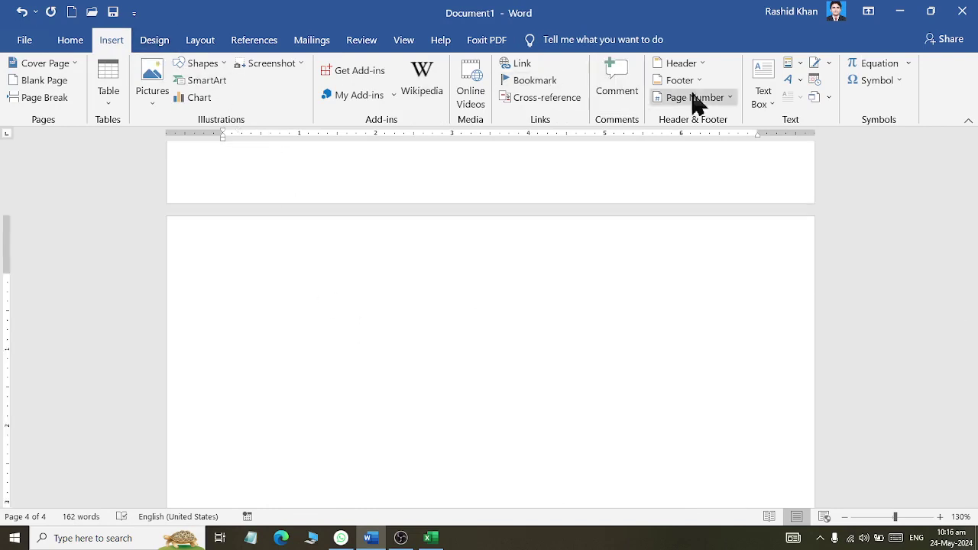
click(793, 81)
Step: Insert a WordArt reading 'Fatemah Girls and Boys Higher Secondary School', fixing typos
click(773, 207)
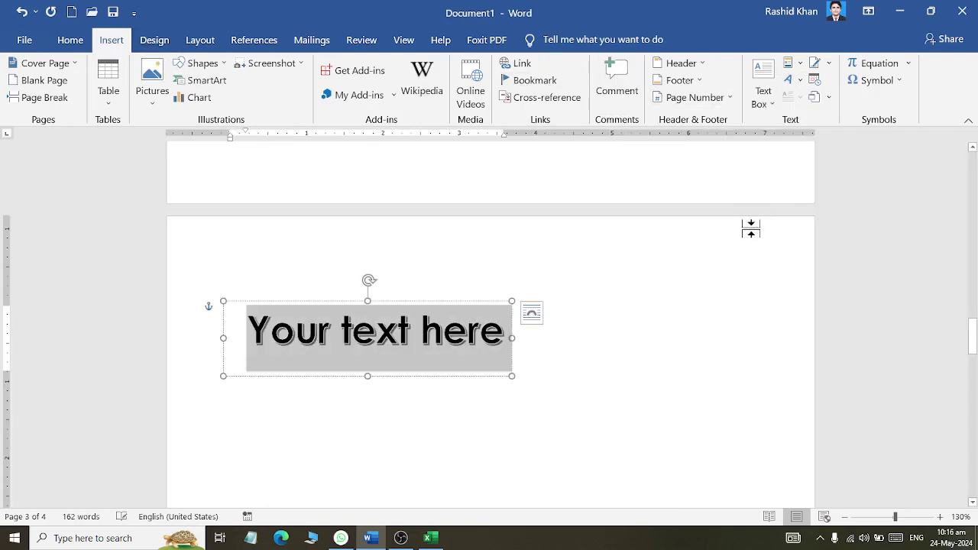
text(Fatem)
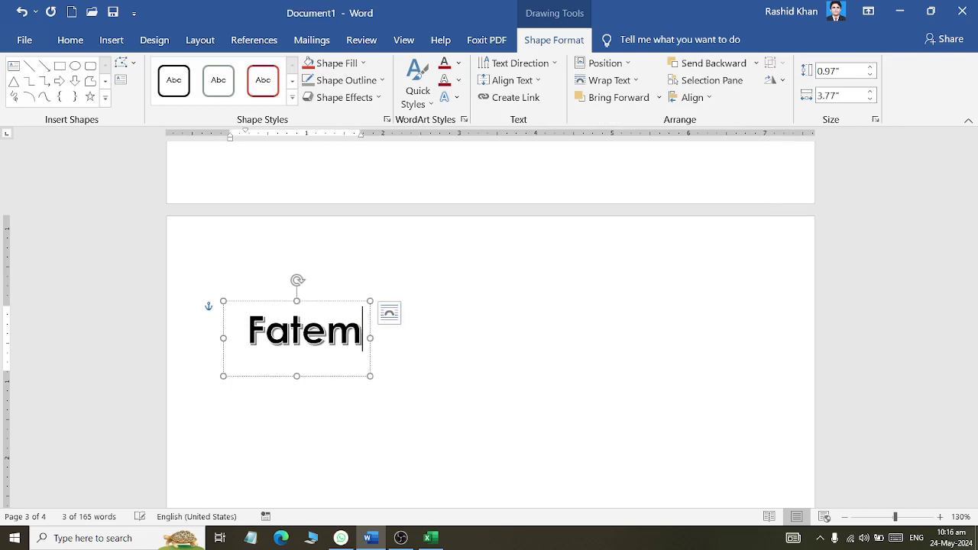
text(ah Girls and Bo)
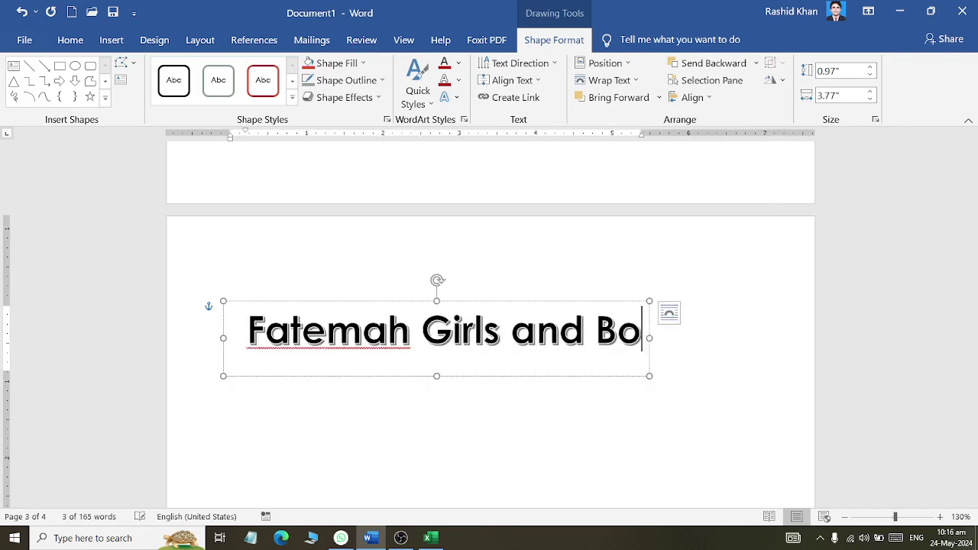
text(yr)
key(BackSpace)
text(s)
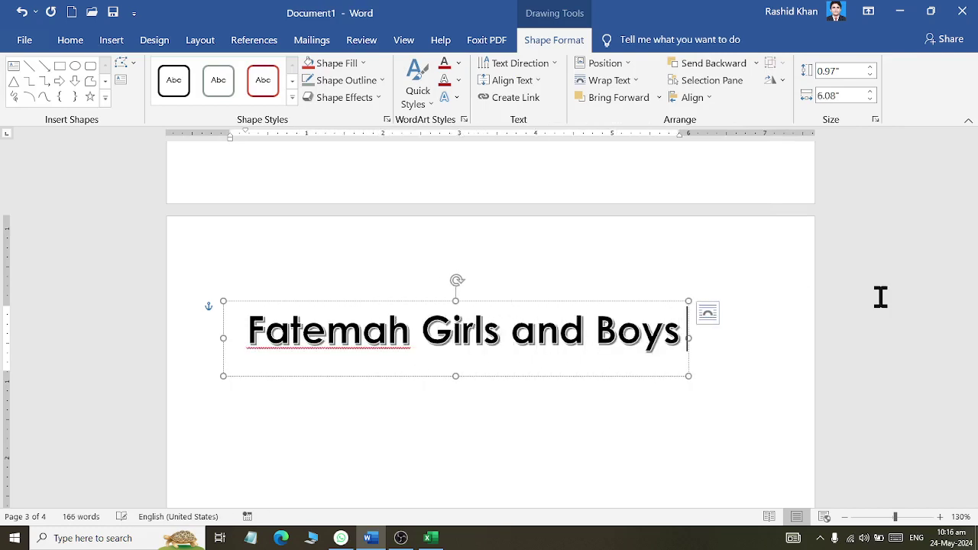
text(Higher Secon)
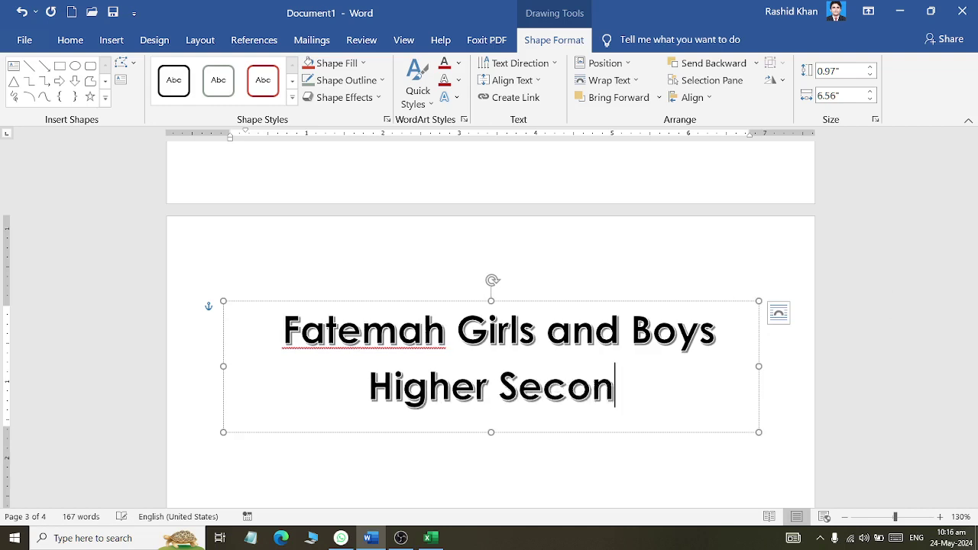
text(dary School Sh)
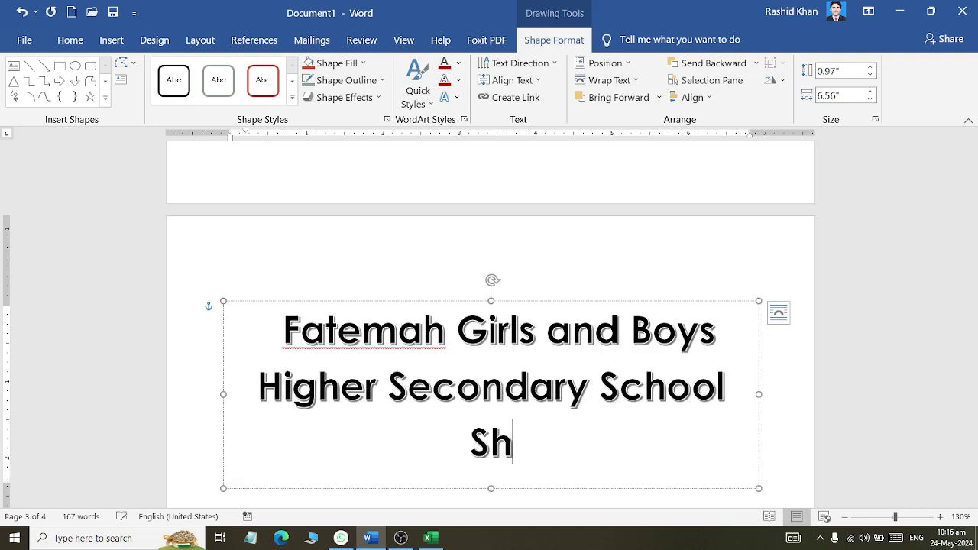
text(dhadadp)
key(BackSpace)
key(BackSpace)
key(BackSpace)
key(BackSpace)
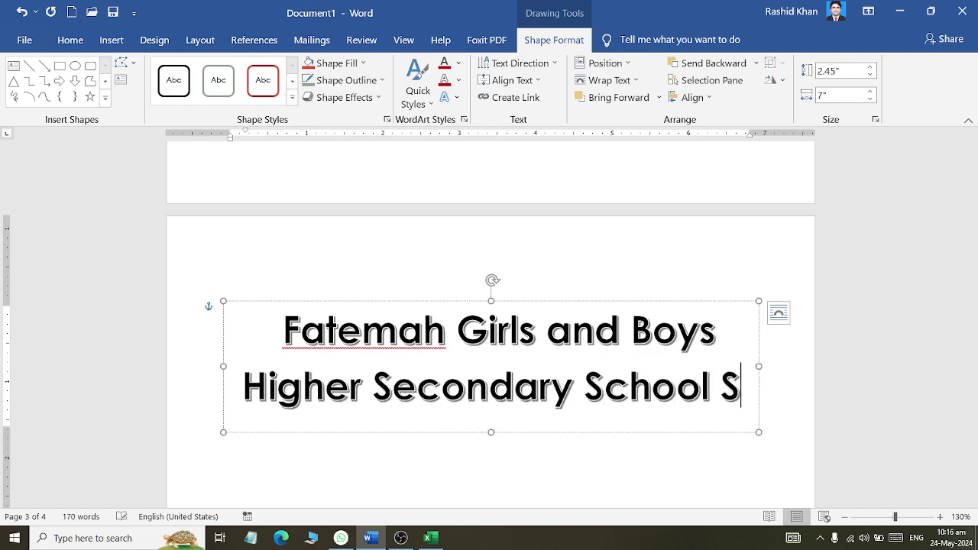
key(BackSpace)
Step: Duplicate the WordArt lower on the page and change the copy to 'Ali Higher Grammar School'
scroll(773, 290, down, 3)
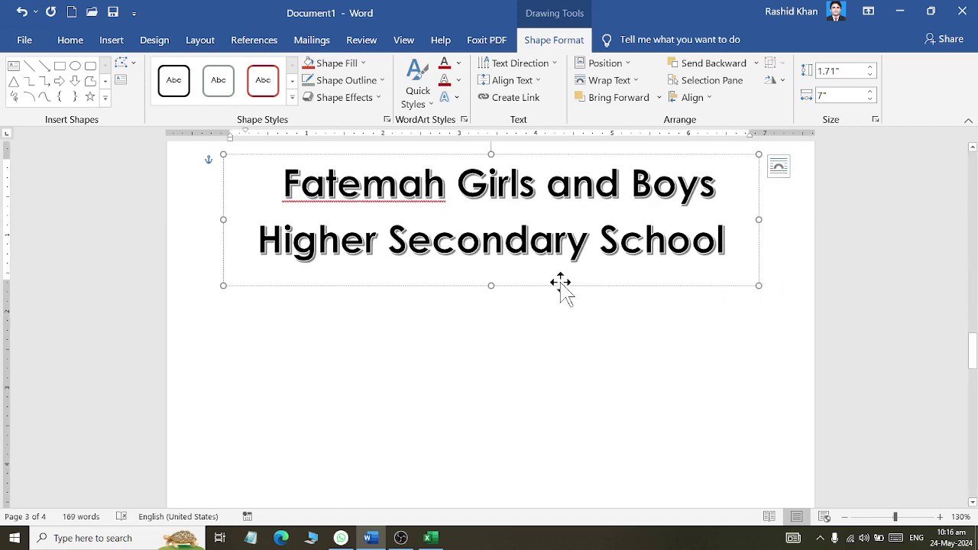
click(514, 289)
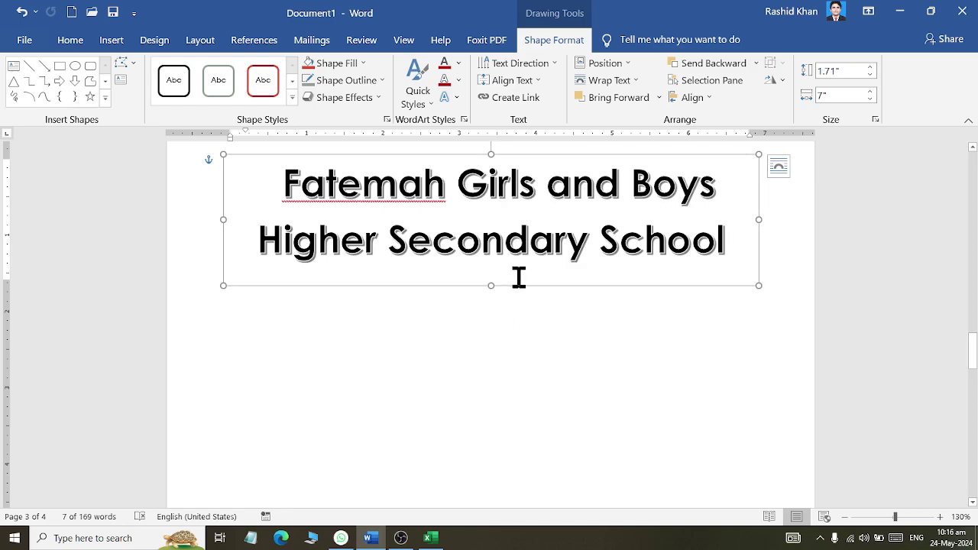
mouse_move(512, 285)
mouse_down()
mouse_move(535, 315)
mouse_move(509, 496)
mouse_up()
triple_click(478, 428)
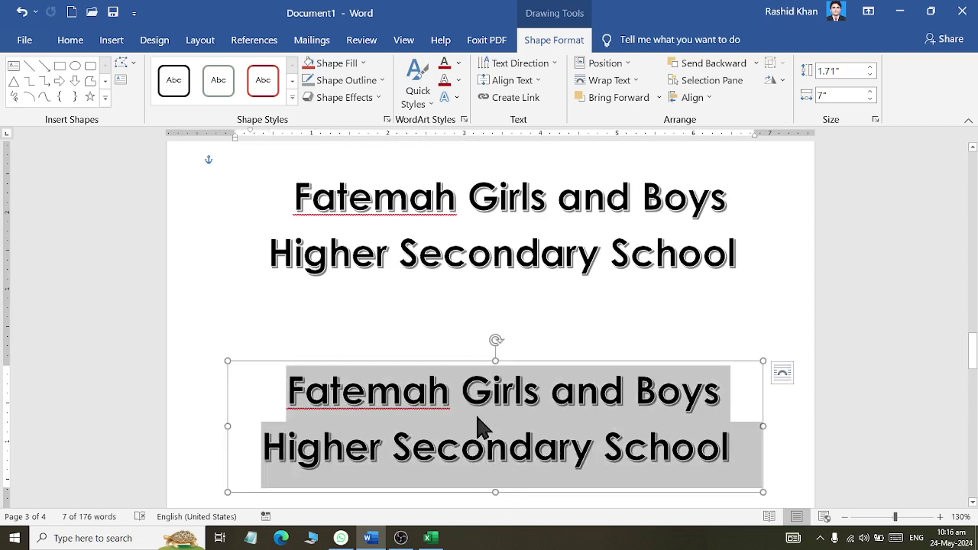
text(Ali Hi)
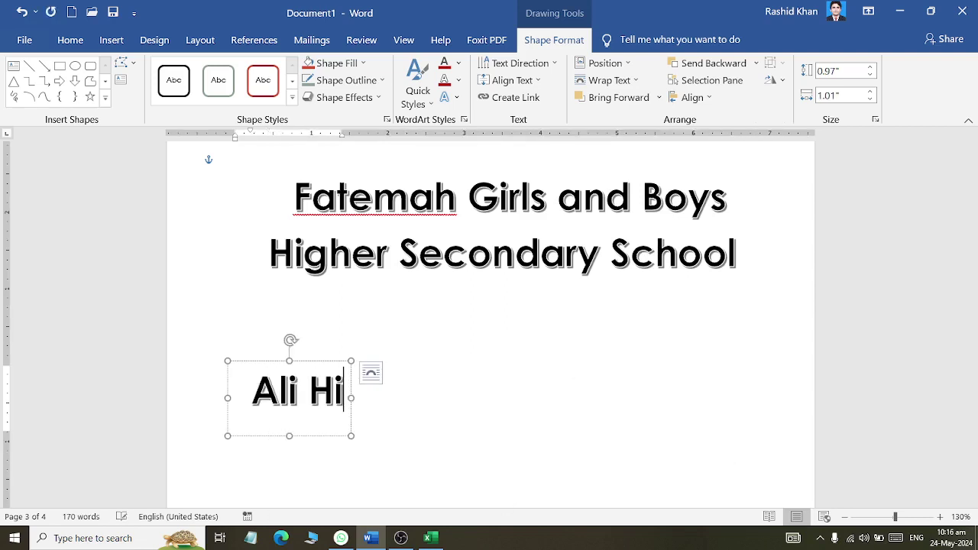
text(gher)
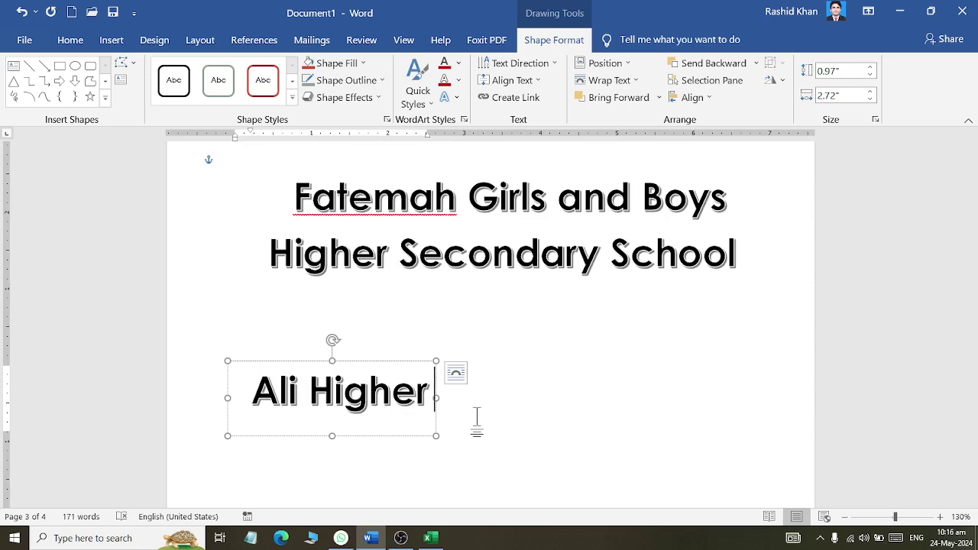
text( Grammar Sch)
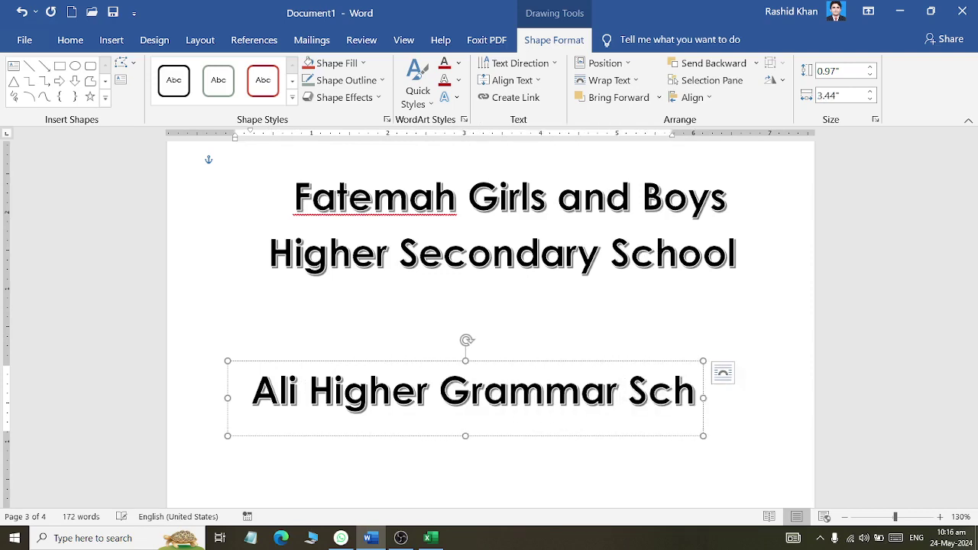
text(ool)
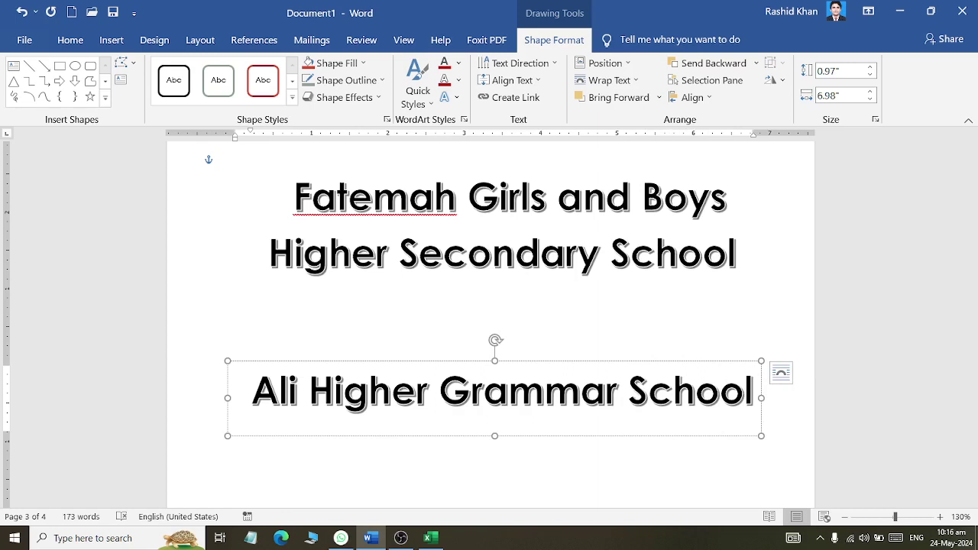
click(416, 298)
click(411, 388)
scroll(410, 340, down, 3)
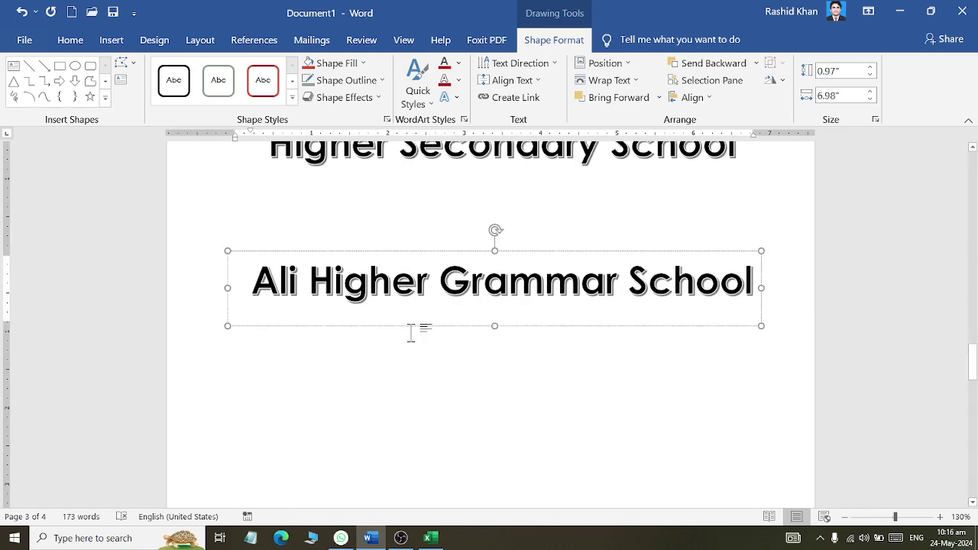
scroll(417, 329, up, 3)
Step: Set all the Fatemah heading WordArt text in Eras Bold ITC
scroll(409, 406, up, 3)
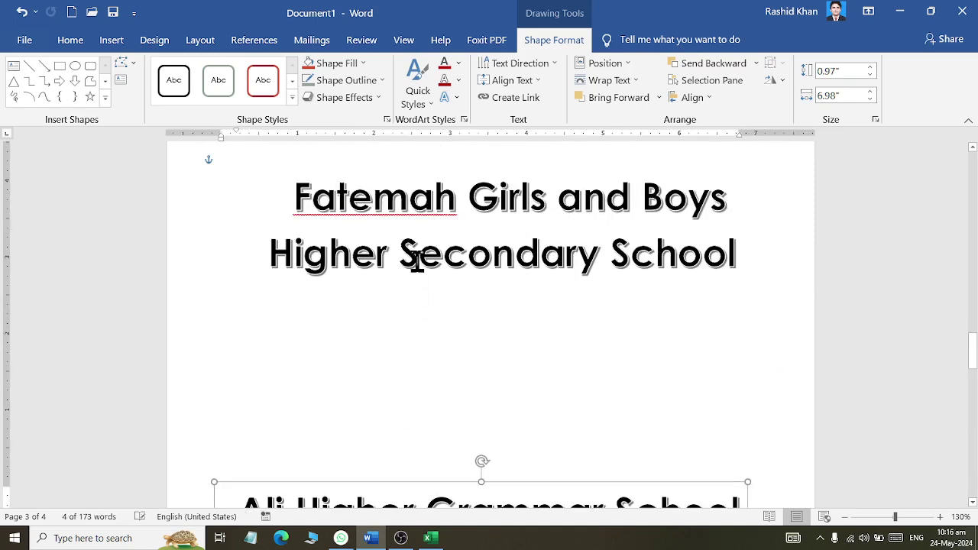
click(419, 254)
key(ctrl+a)
click(74, 46)
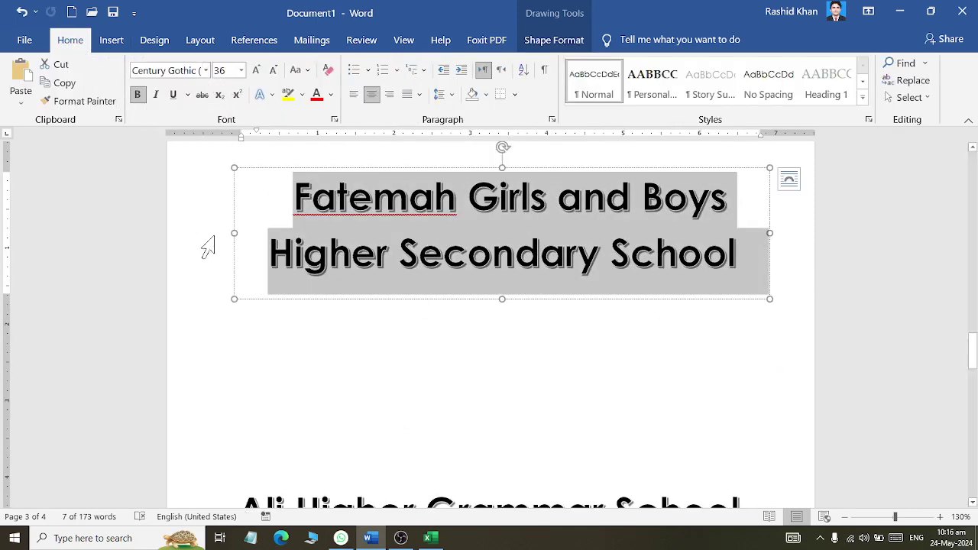
click(205, 70)
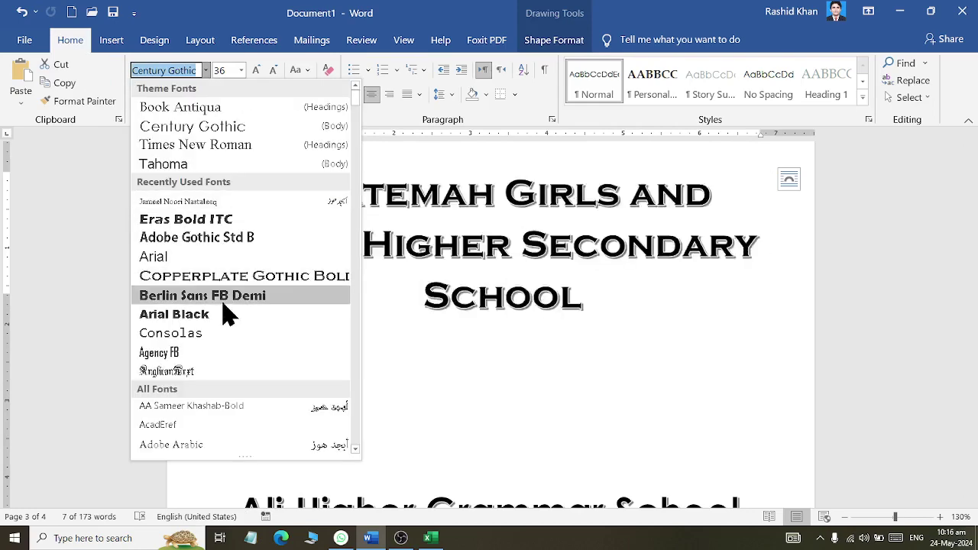
click(231, 221)
Step: Apply the Wave: Up transform to the Fatemah heading WordArt
click(585, 44)
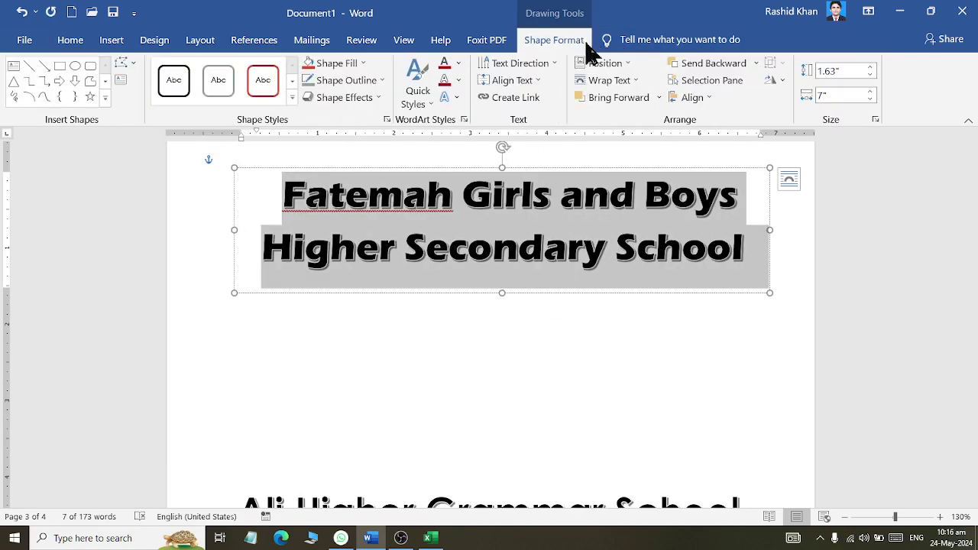
click(454, 98)
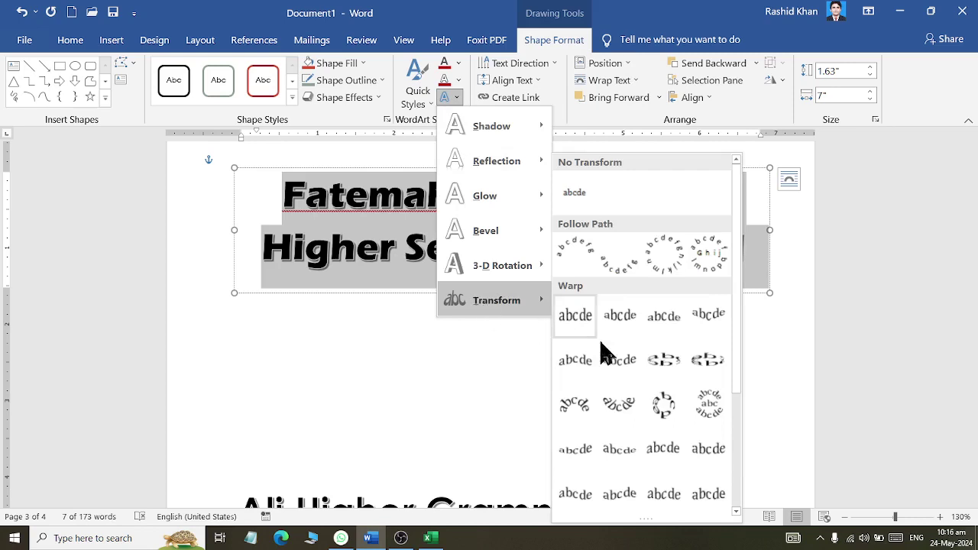
scroll(633, 352, down, 3)
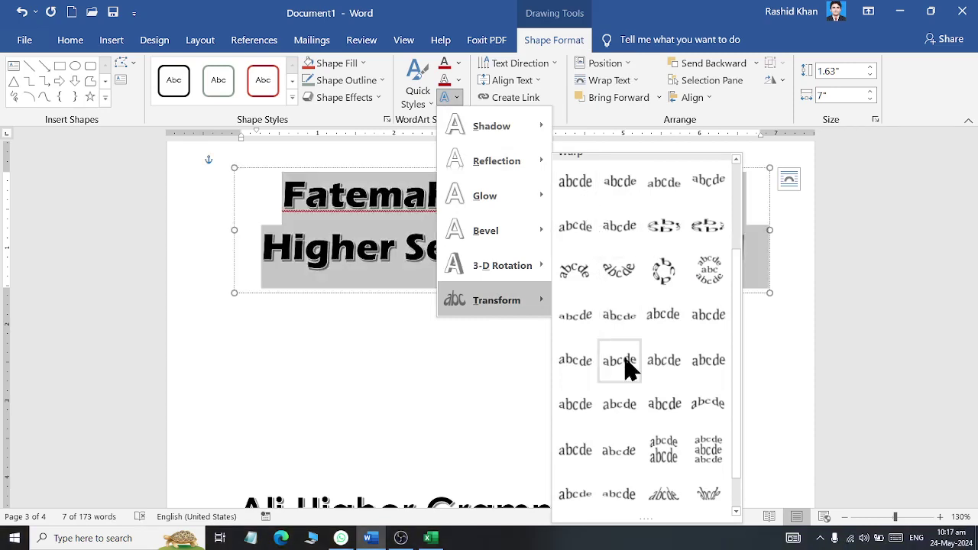
click(664, 367)
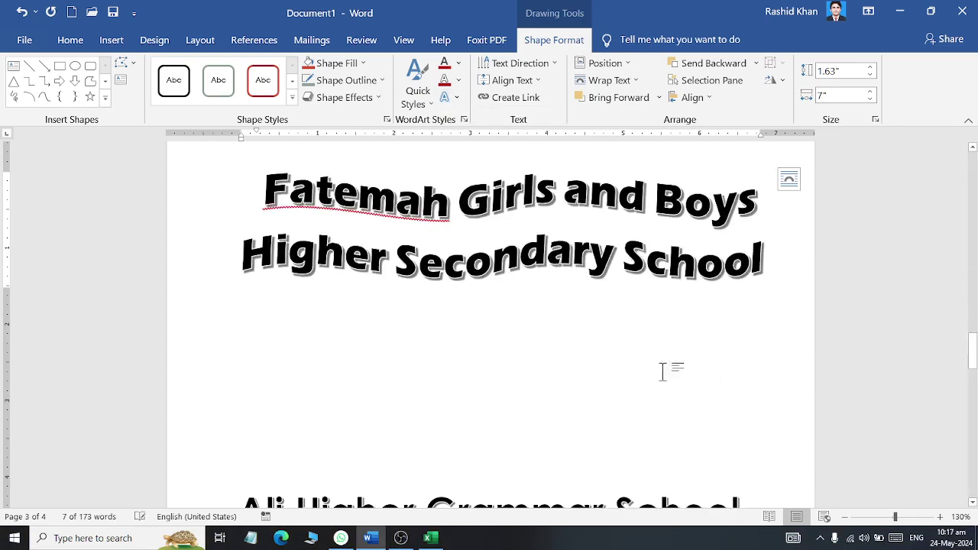
scroll(649, 395, down, 3)
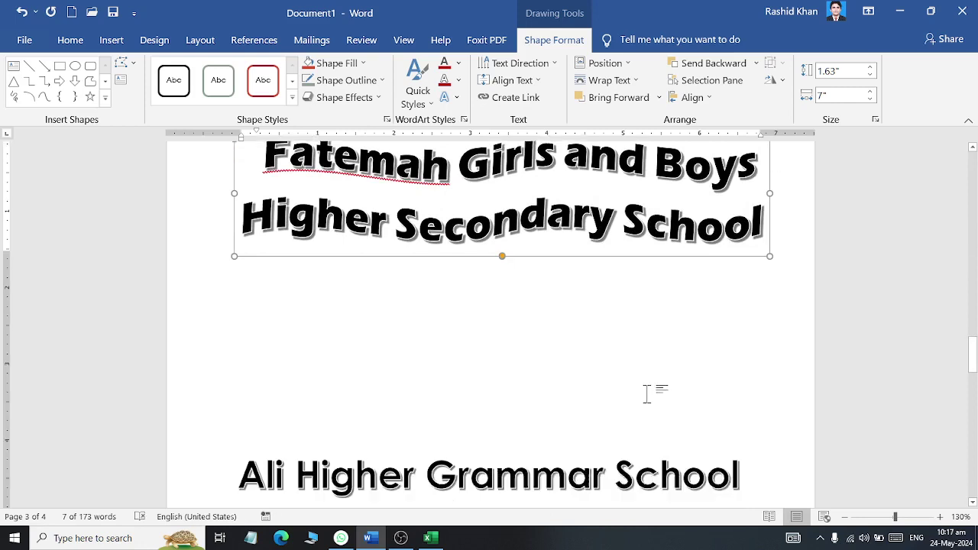
Step: Set the Ali Higher Grammar School WordArt text in Arial Black
click(469, 393)
triple_click(496, 403)
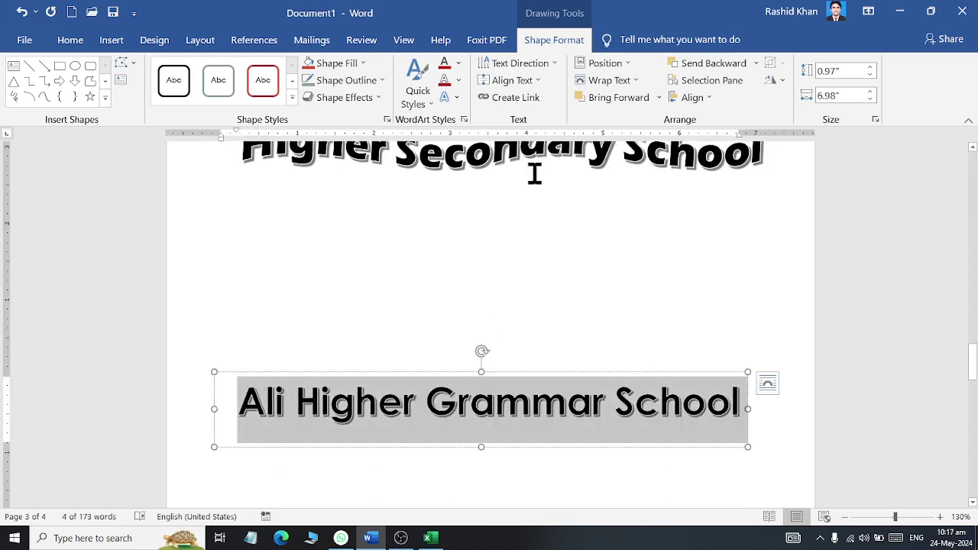
click(61, 42)
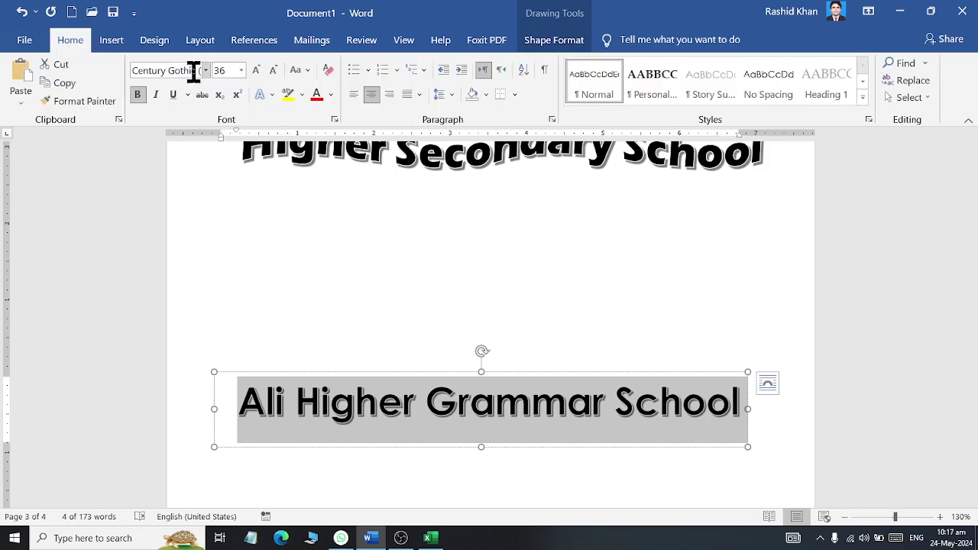
click(206, 70)
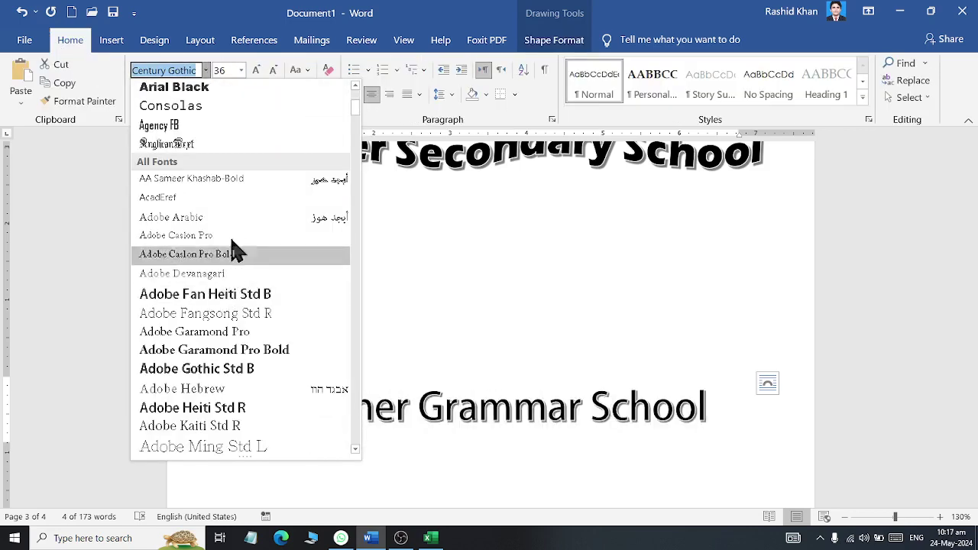
click(226, 147)
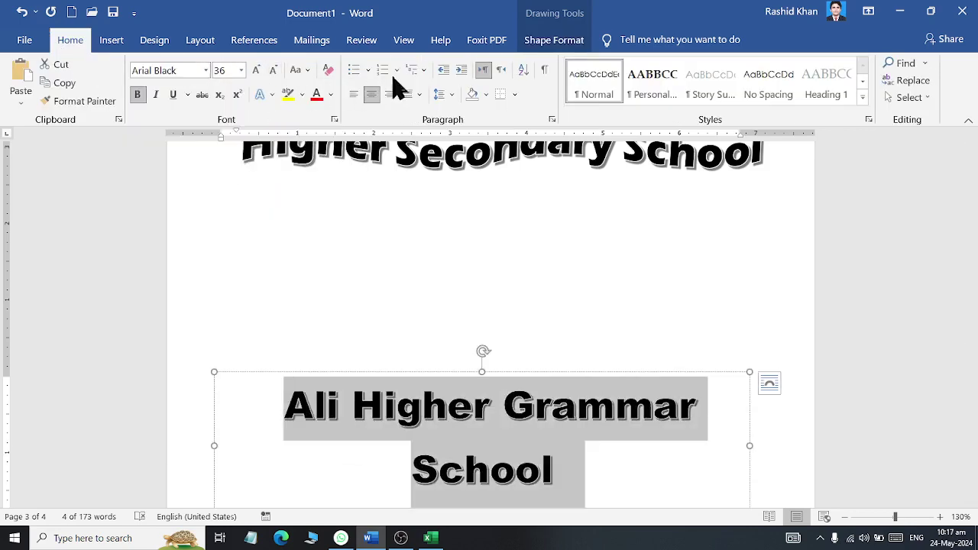
Step: Apply a warp transform from Text Effects to the Ali Higher Grammar School WordArt
click(564, 41)
click(446, 98)
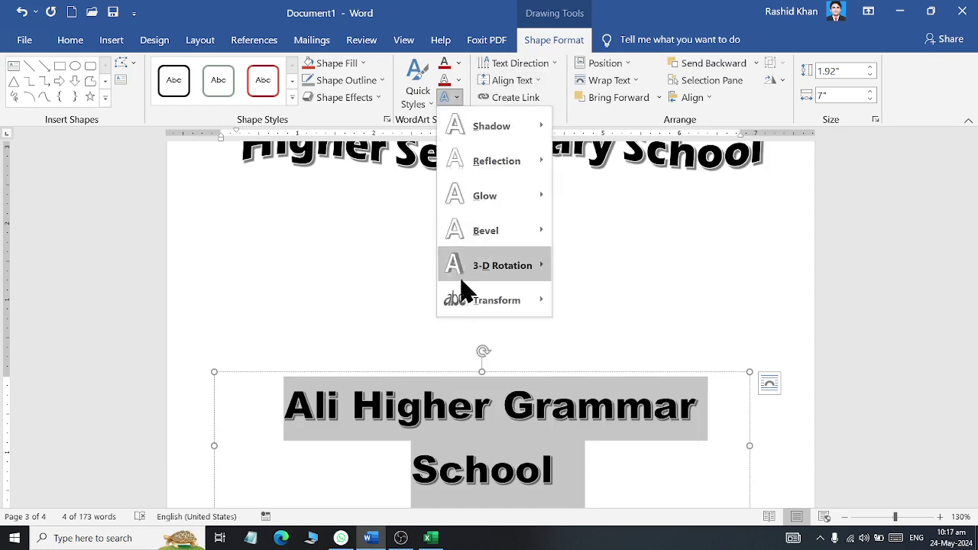
mouse_move(470, 301)
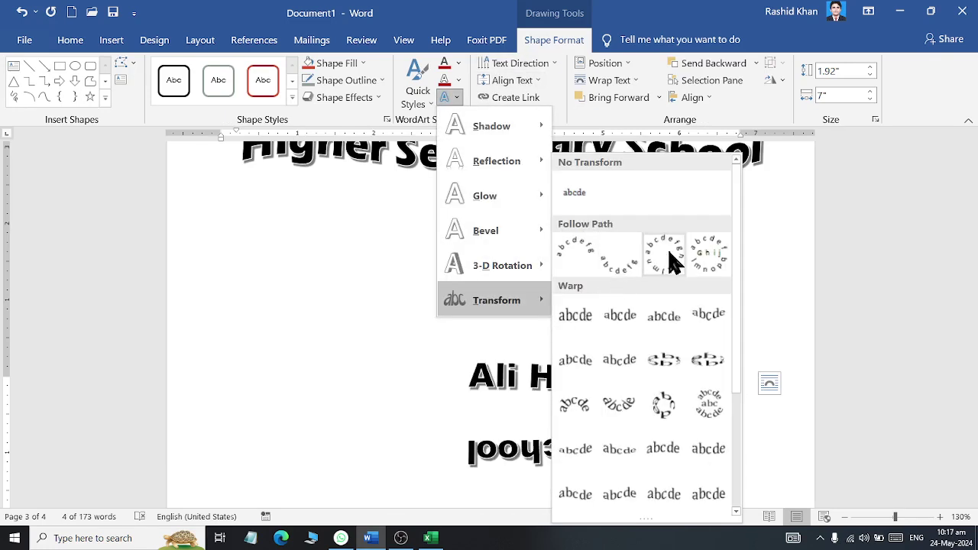
scroll(711, 275, down, 2)
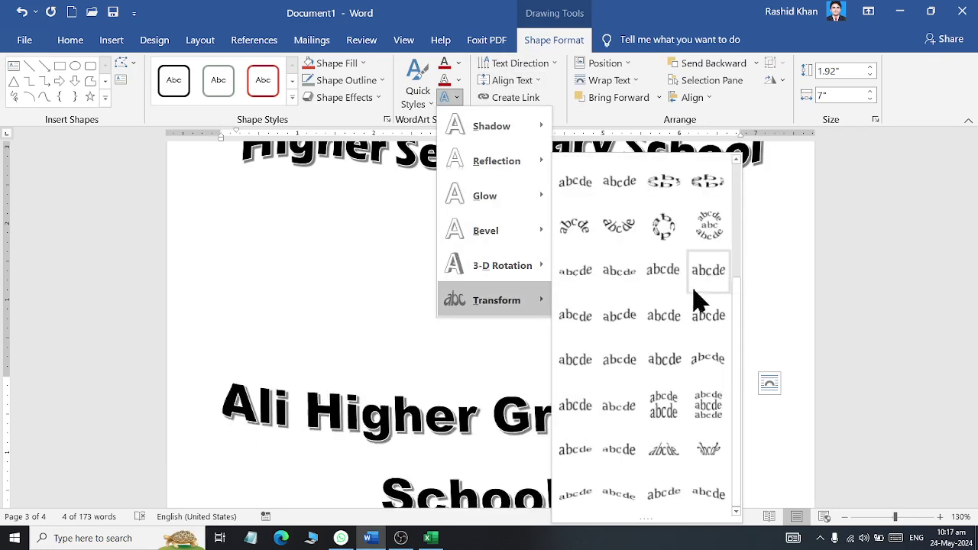
click(677, 365)
scroll(760, 321, up, 2)
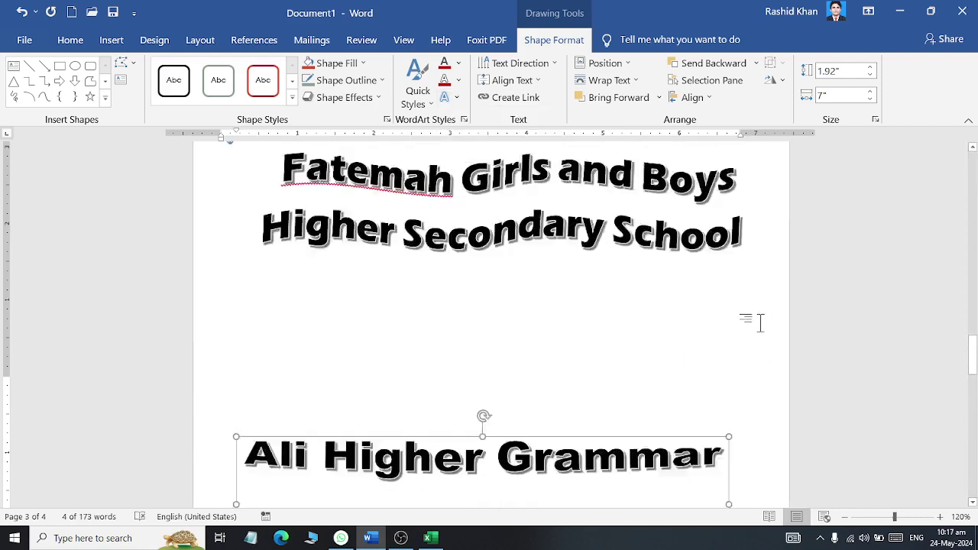
scroll(587, 315, down, 3)
Step: Replace the Fatemah school-name WordArt's wave with the Arch warp transform
click(426, 294)
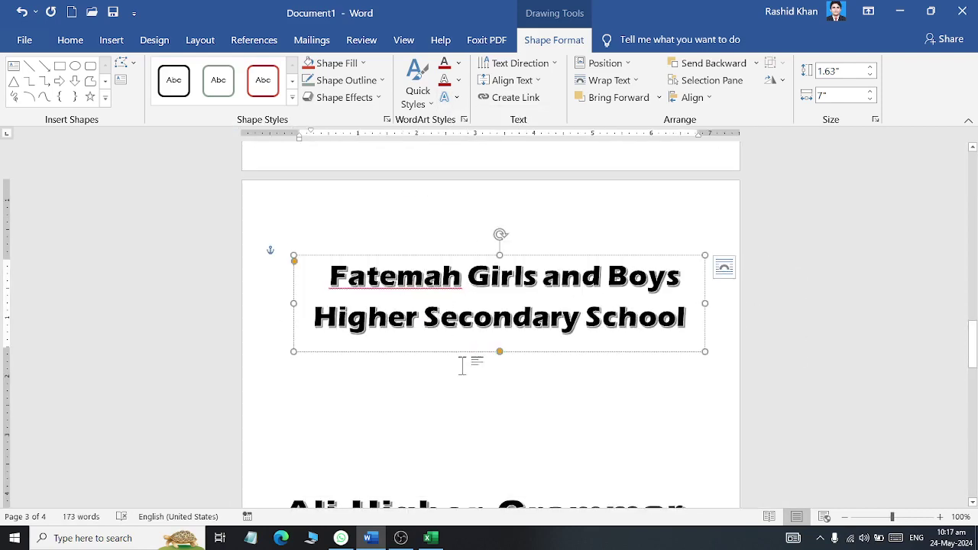
drag(339, 289, 596, 392)
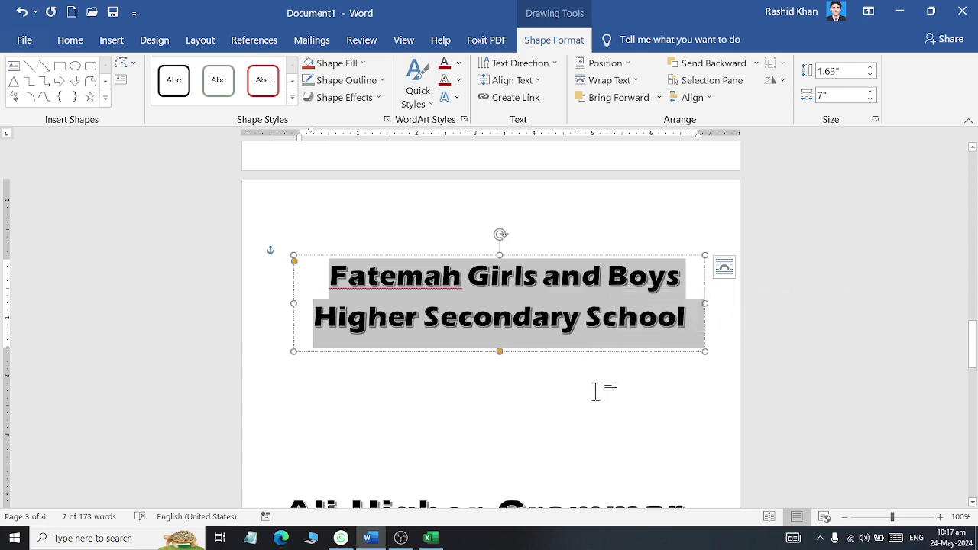
click(565, 403)
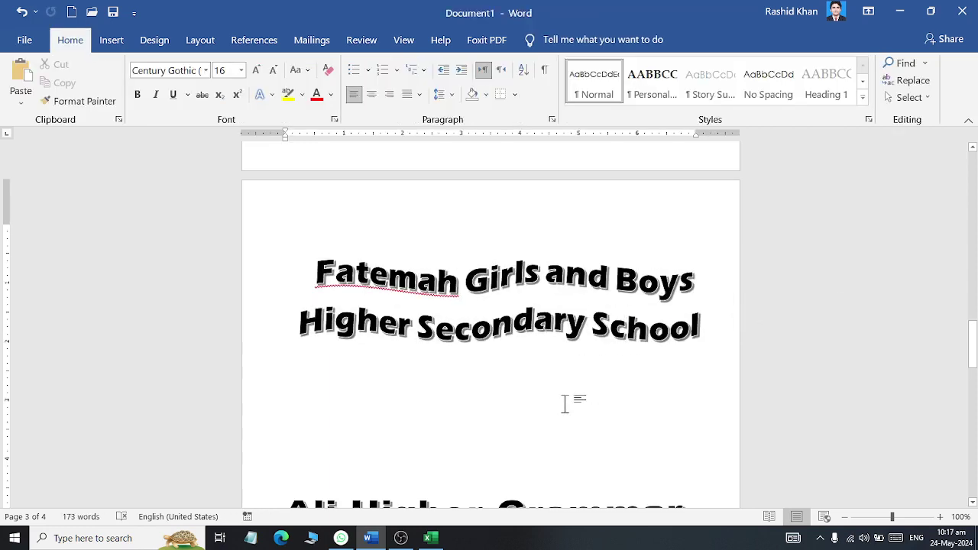
click(529, 308)
triple_click(543, 297)
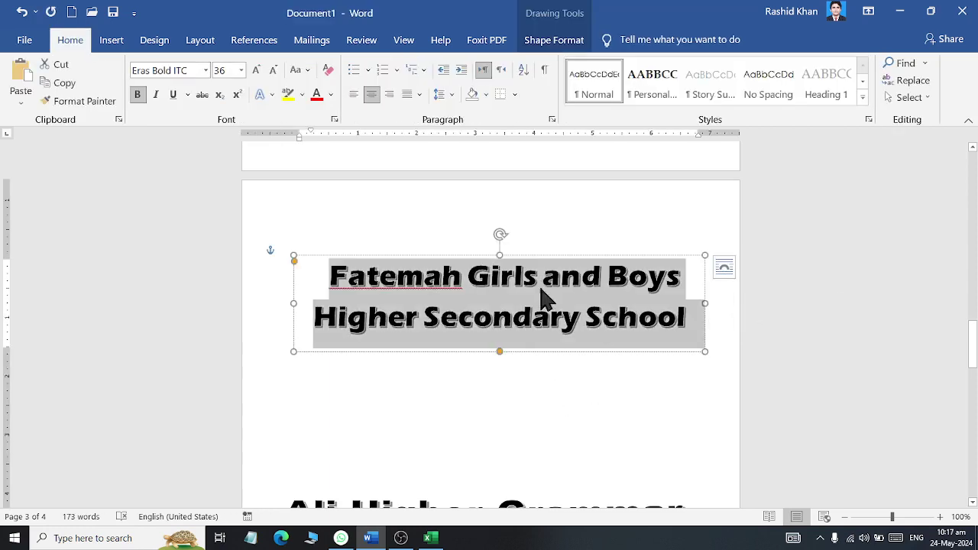
click(554, 40)
click(445, 97)
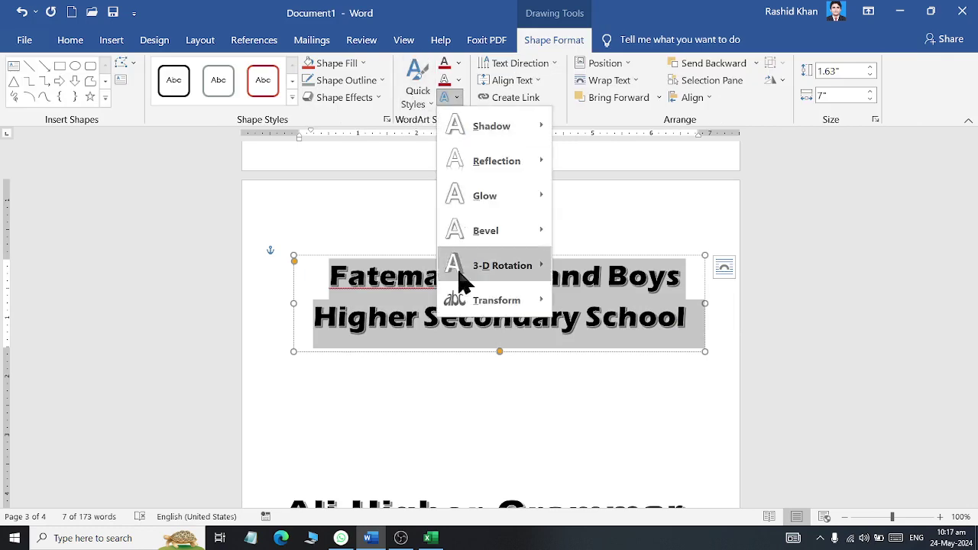
mouse_move(482, 305)
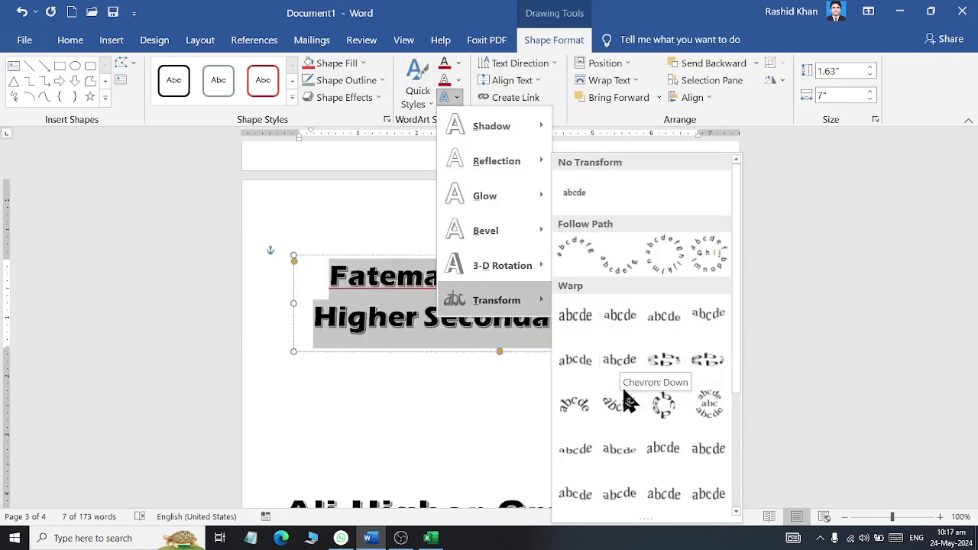
click(579, 373)
click(667, 443)
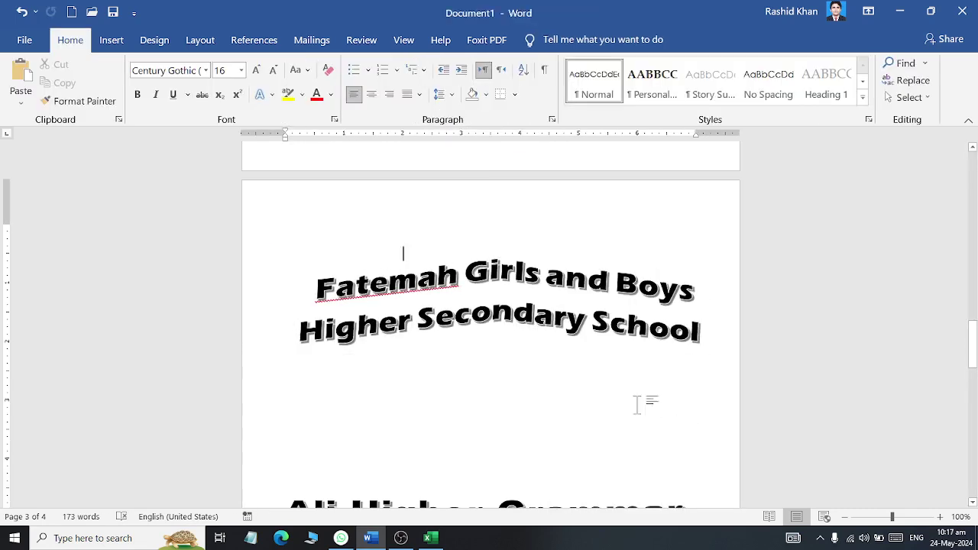
scroll(634, 394, up, 3)
Step: Insert =rand(20) sample paragraphs on the blank line below the WORD ART heading
scroll(629, 379, up, 7)
scroll(627, 369, up, 3)
scroll(624, 364, down, 5)
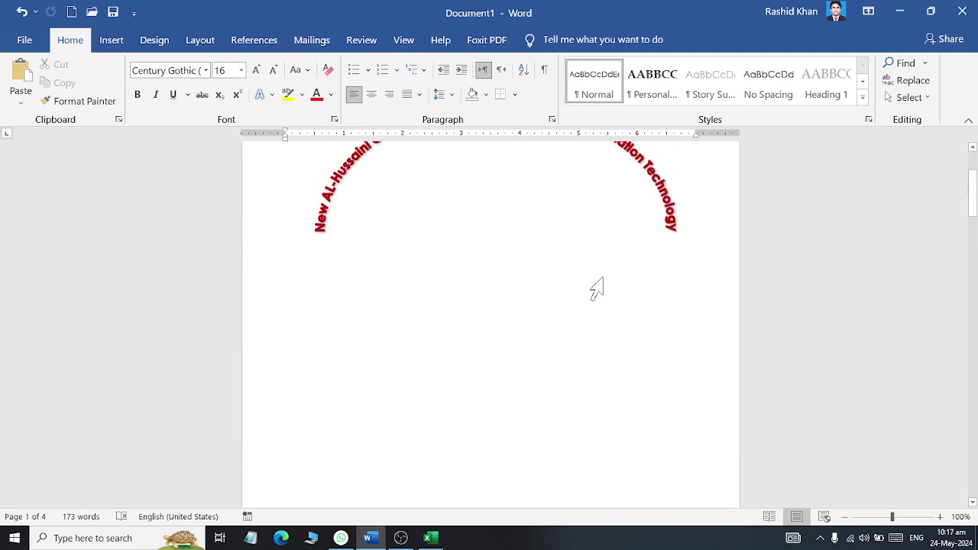
scroll(597, 289, up, 3)
triple_click(547, 304)
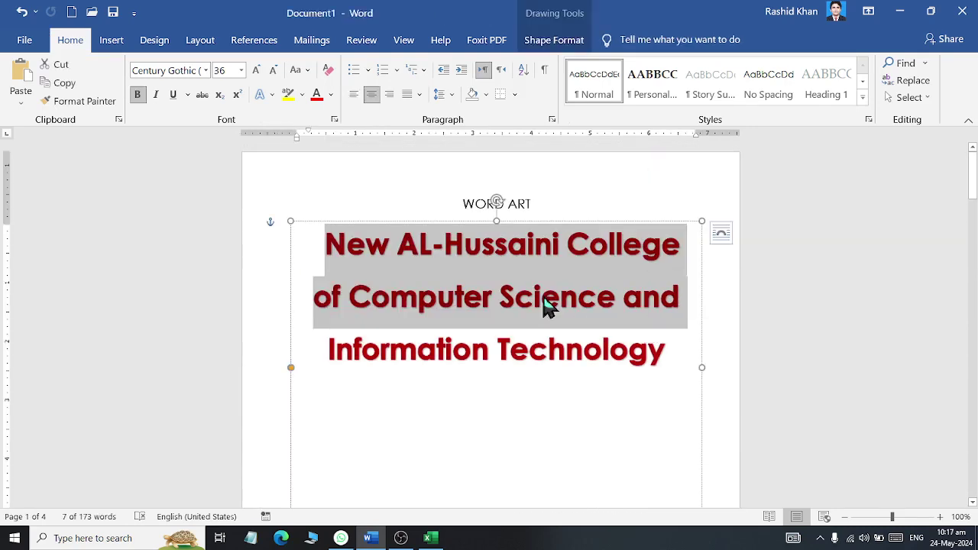
key(Escape)
click(690, 245)
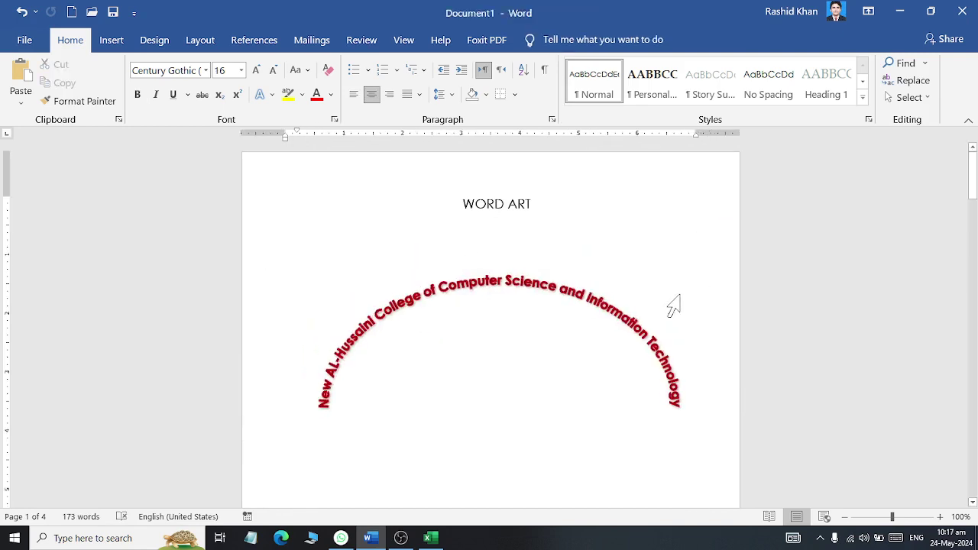
text(=rand(20)
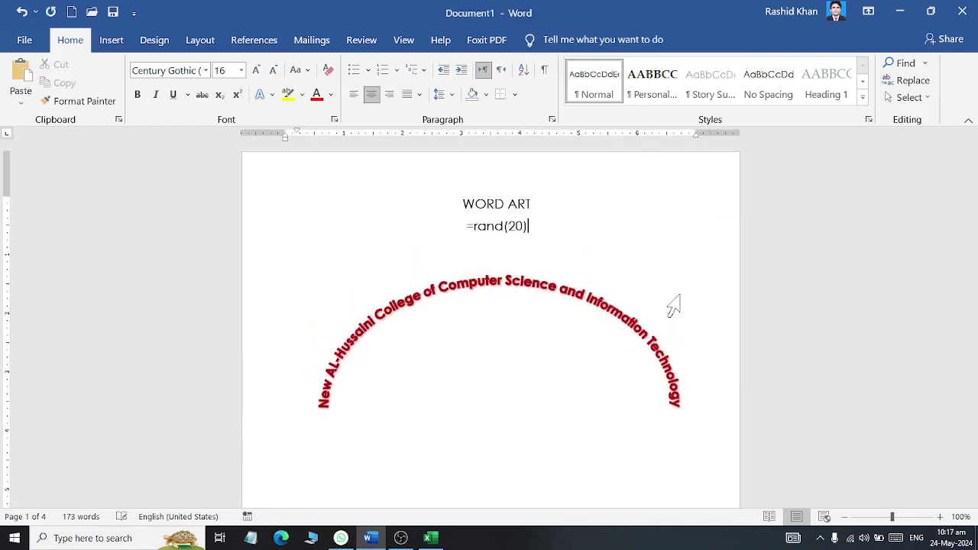
key(Return)
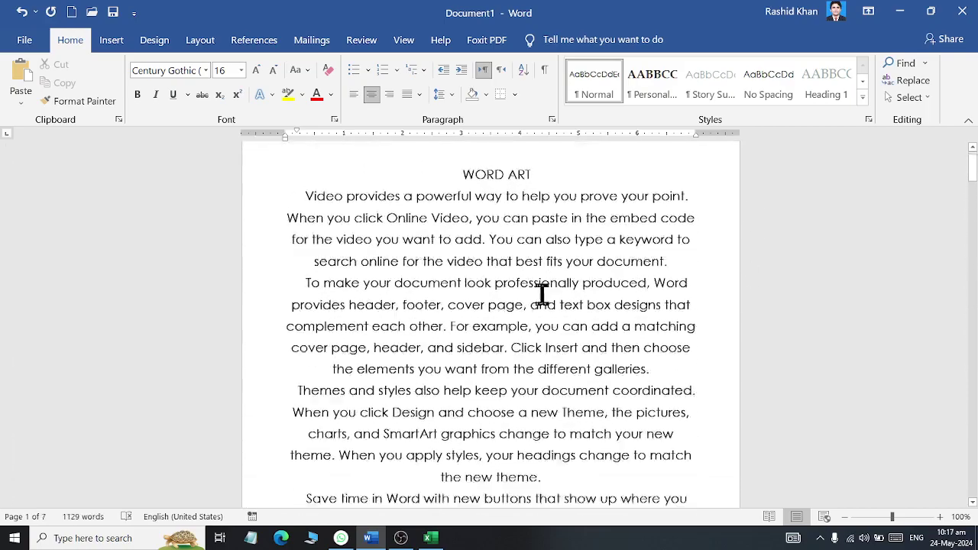
Step: Set the red college-name WordArt's text wrapping to Top and Bottom
drag(969, 204, 974, 348)
click(539, 253)
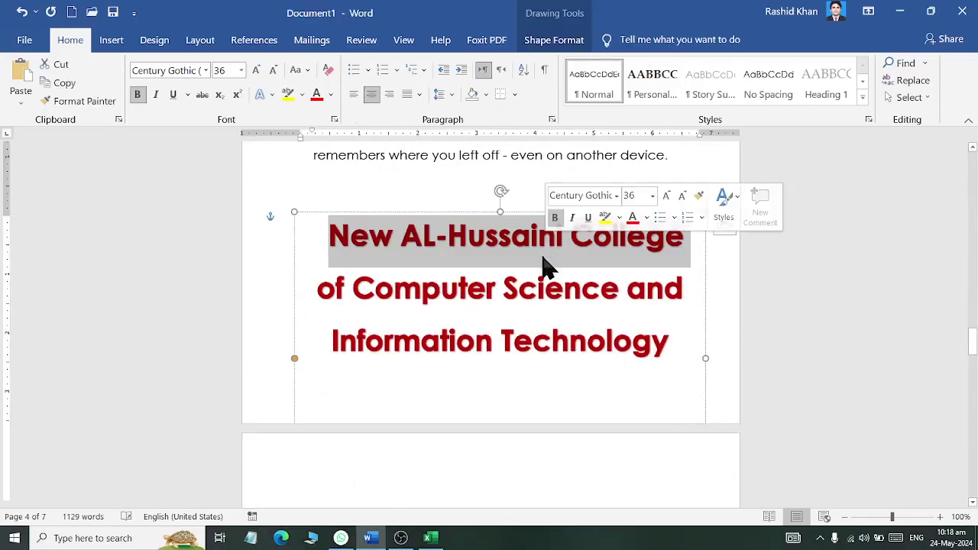
click(415, 211)
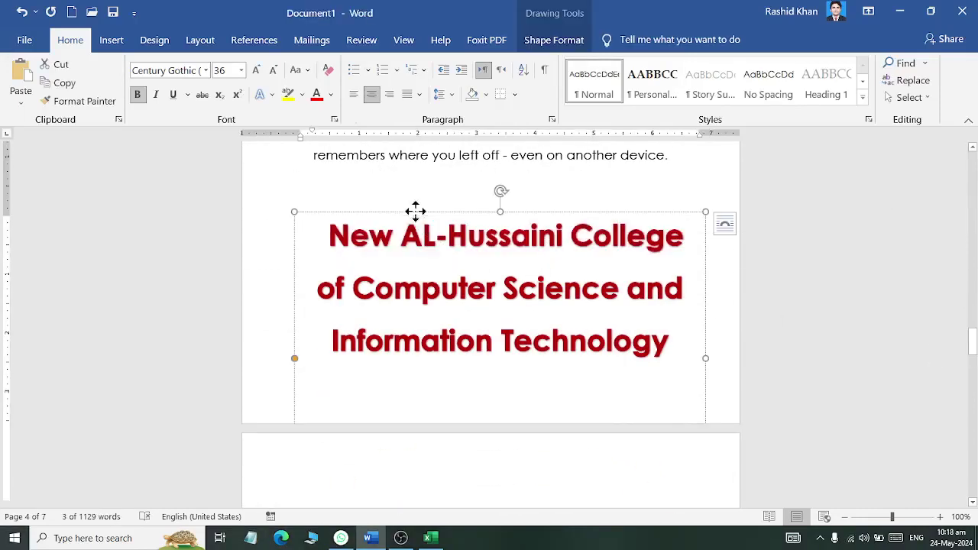
click(726, 225)
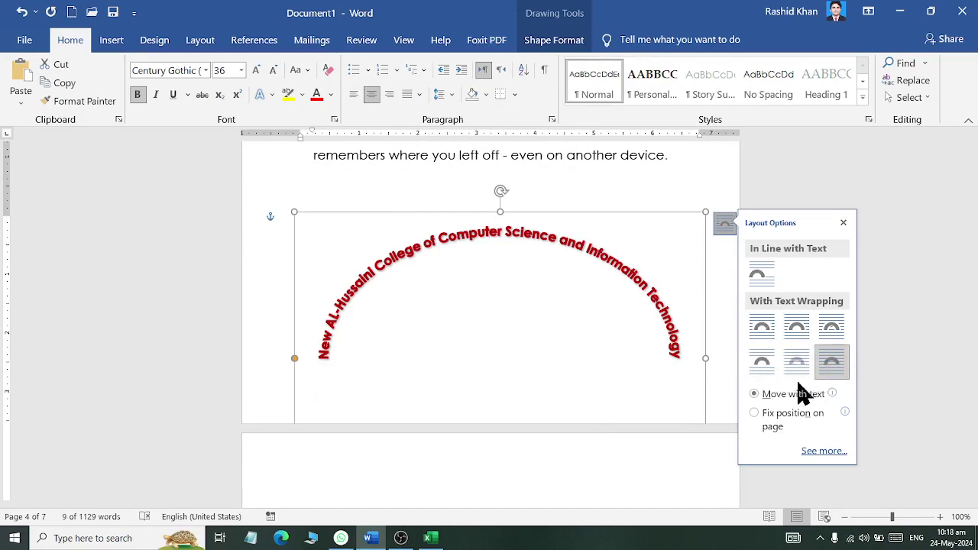
click(764, 365)
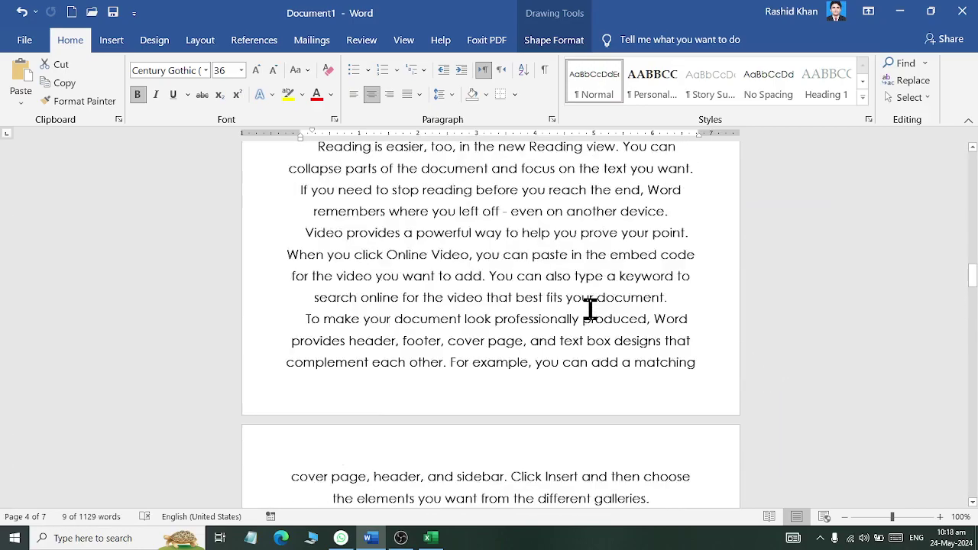
Step: Drag the red arched WordArt up to the top of the first page
scroll(590, 309, down, 3)
scroll(590, 309, down, 2)
scroll(590, 309, down, 2)
scroll(590, 309, down, 4)
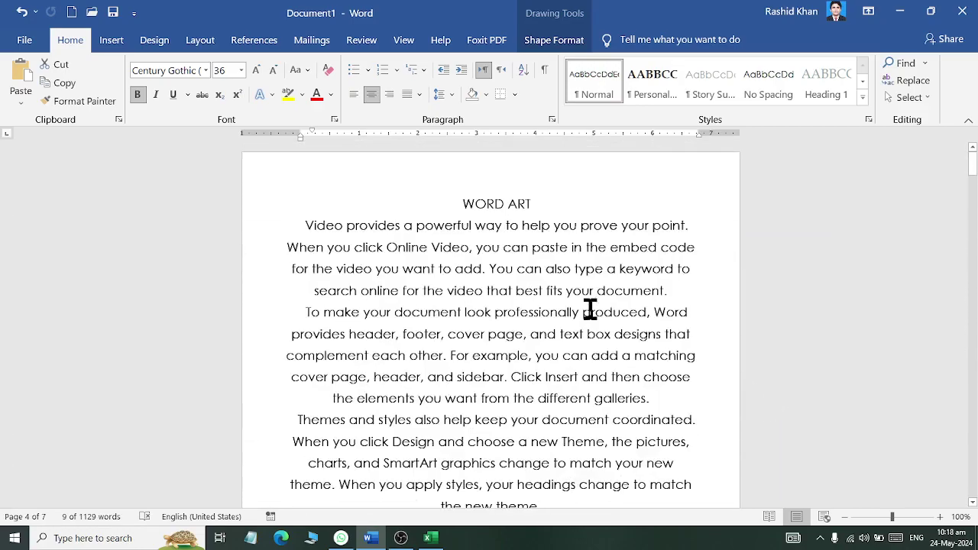
scroll(902, 254, down, 5)
drag(973, 197, 974, 350)
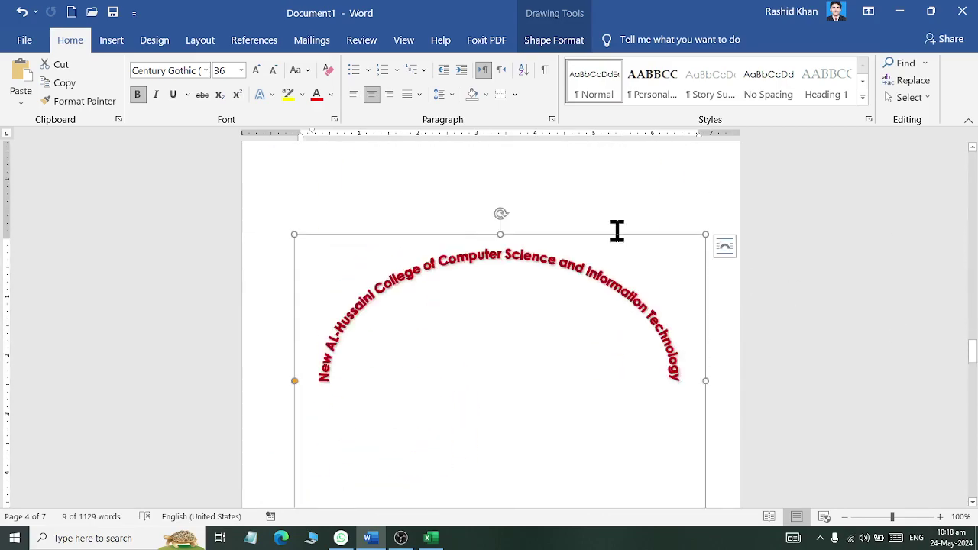
scroll(622, 258, down, 6)
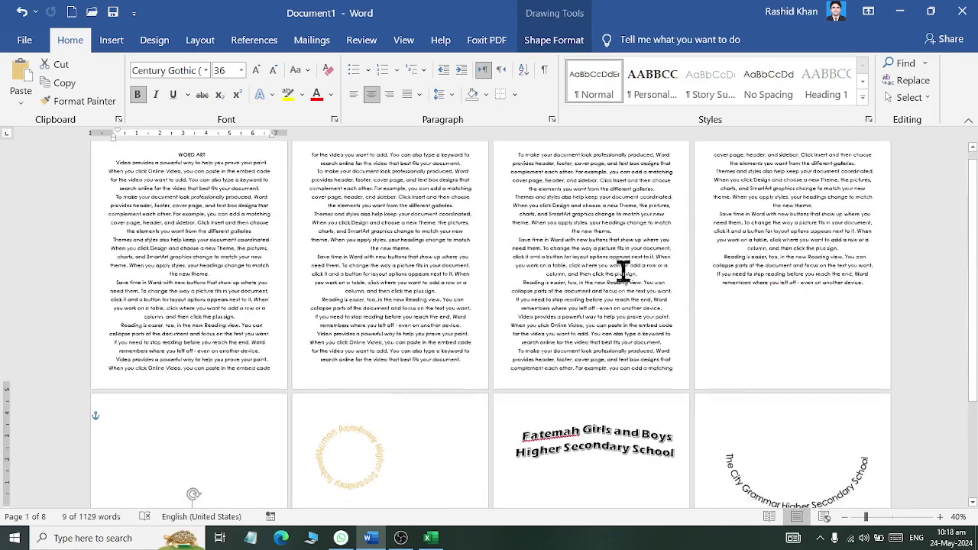
scroll(623, 269, down, 3)
drag(237, 419, 235, 174)
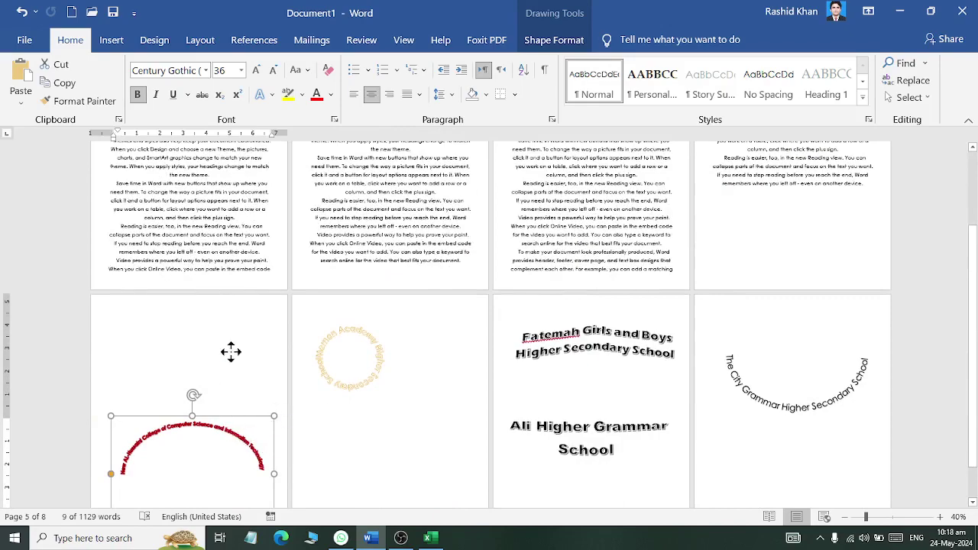
scroll(235, 174, up, 3)
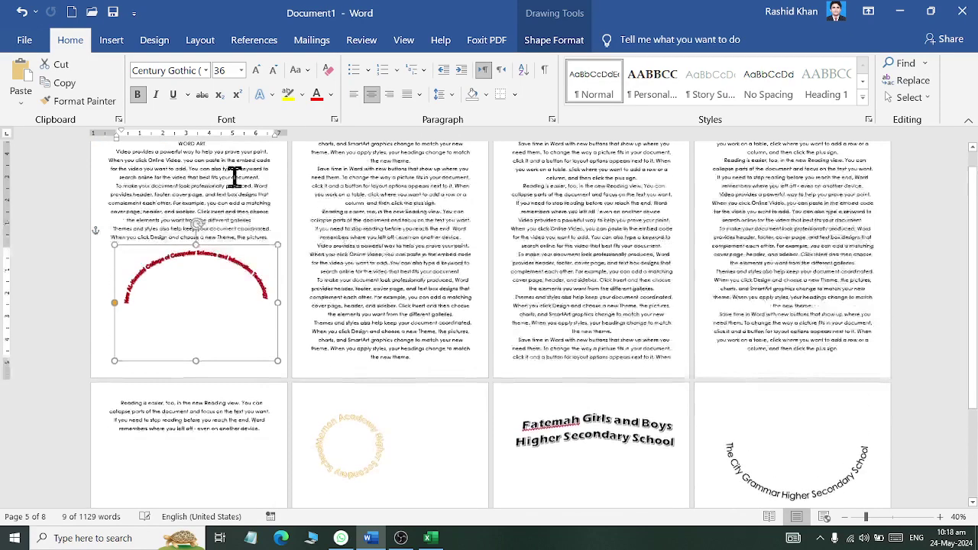
drag(232, 271, 230, 162)
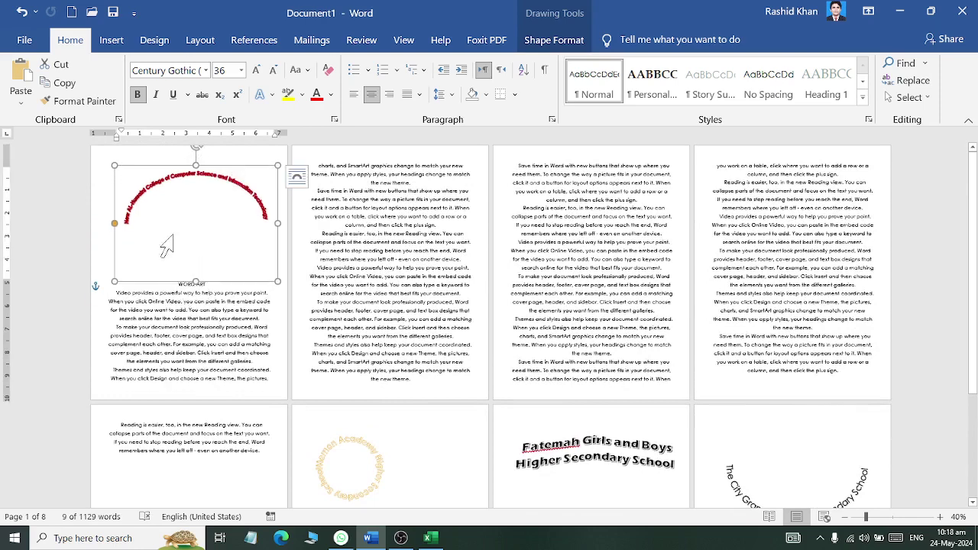
Step: Set the WordArt's wrapping to In Front of Text and nudge it slightly lower
click(297, 176)
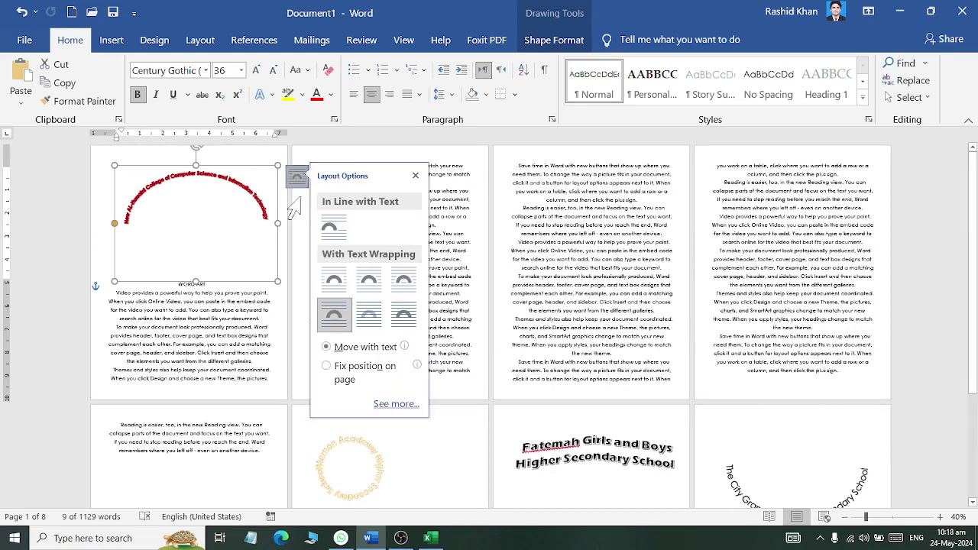
click(360, 289)
click(404, 291)
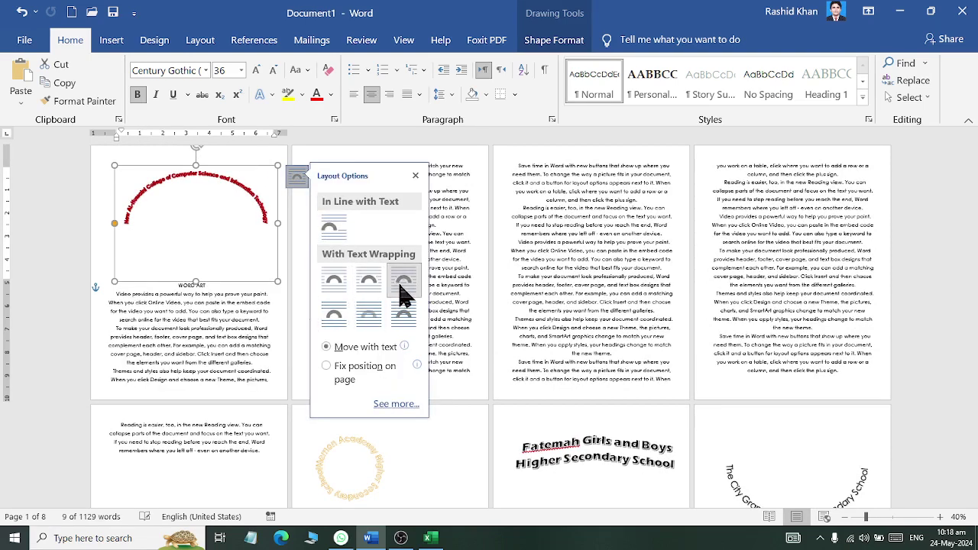
click(340, 322)
click(372, 329)
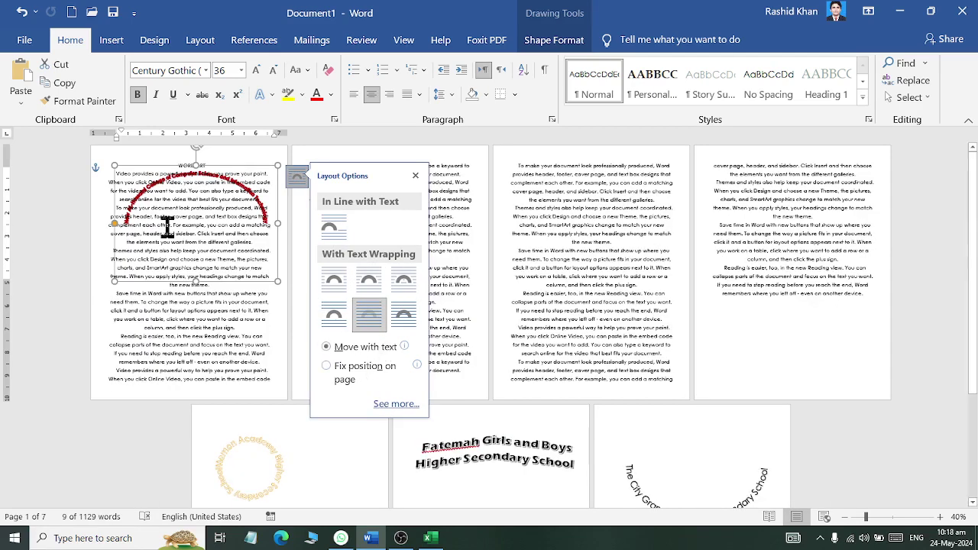
scroll(166, 227, up, 7)
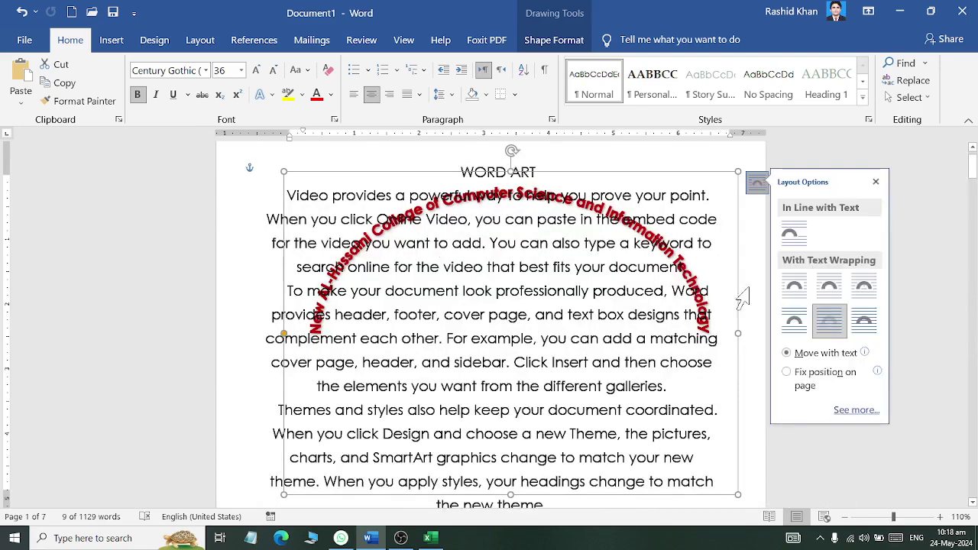
click(864, 325)
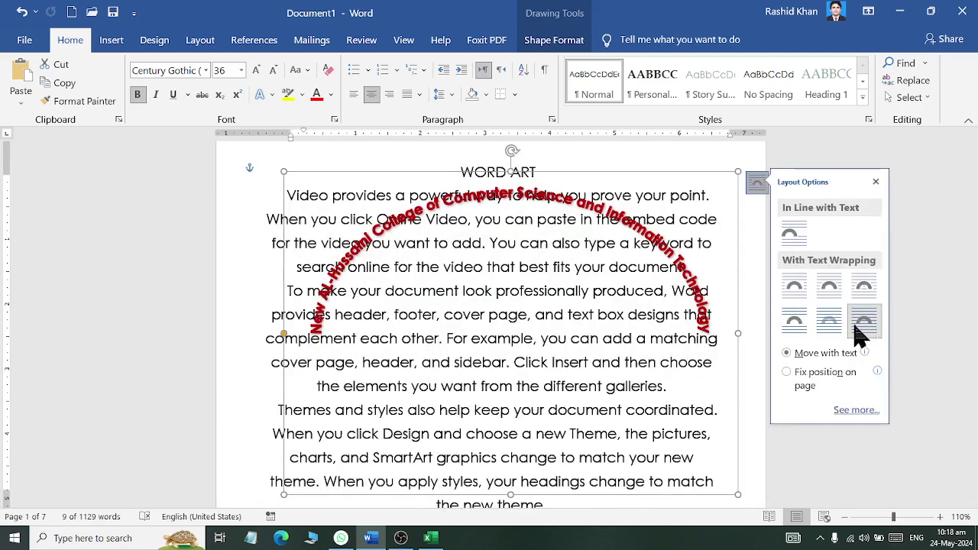
mouse_move(564, 172)
mouse_down()
mouse_move(571, 234)
mouse_move(553, 370)
mouse_up()
Step: Add four empty lines above the WORD ART heading
scroll(336, 230, down, 3)
scroll(348, 226, up, 3)
scroll(336, 214, up, 2)
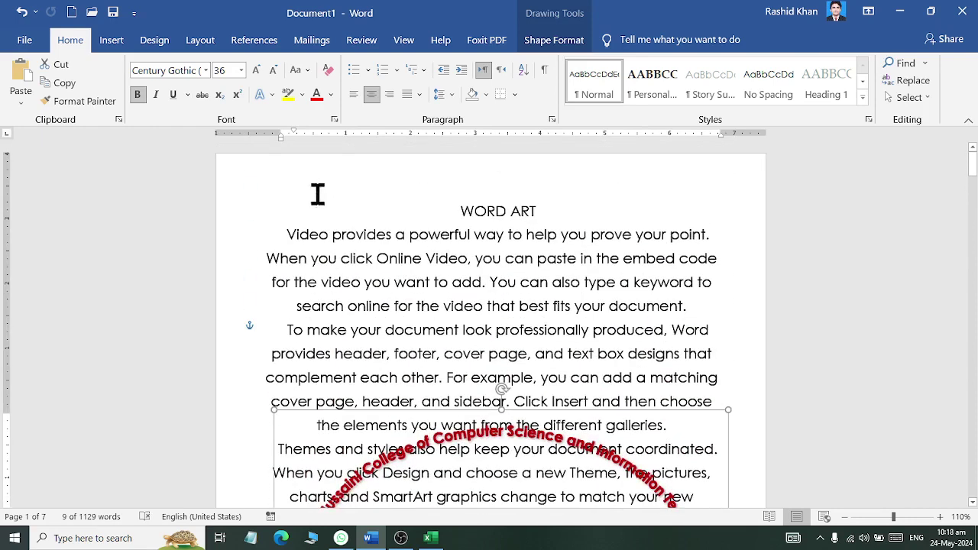
click(440, 204)
key(Return)
key(Return)
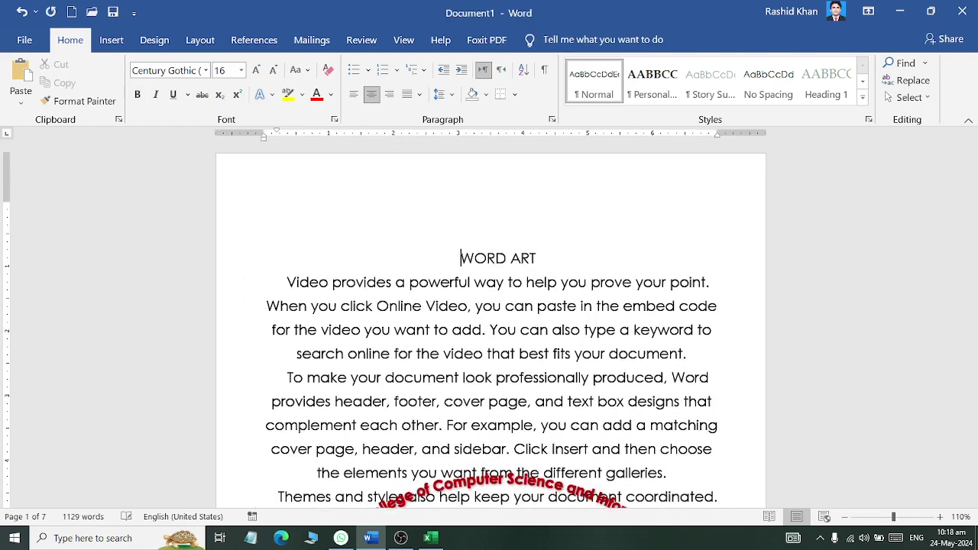
key(Return)
key(Return)
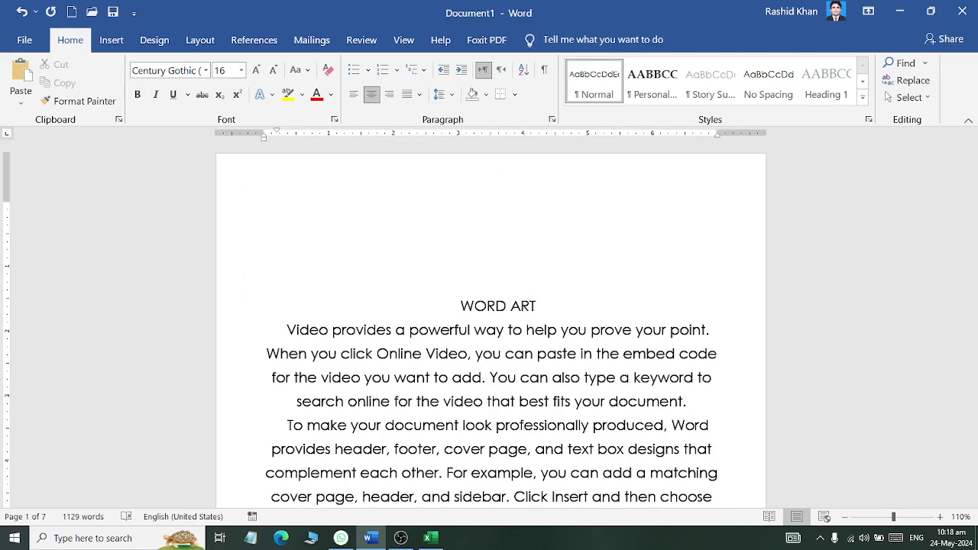
key(Return)
key(Return)
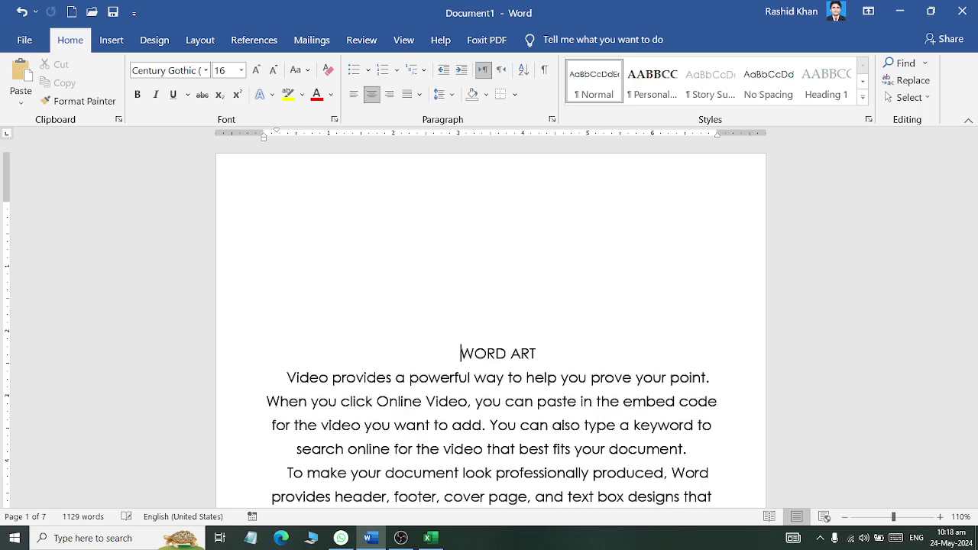
key(Return)
Step: Move the arched WordArt to the page top and delete one extra empty line
scroll(635, 210, down, 1)
ctrl+scroll(619, 243, down, 4)
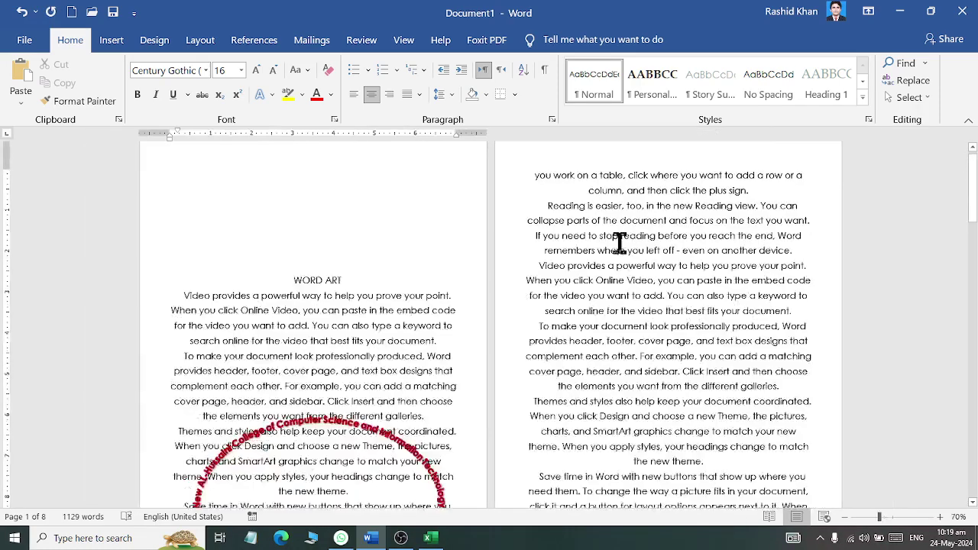
click(344, 435)
mouse_move(356, 405)
mouse_down()
mouse_move(320, 140)
mouse_move(325, 159)
mouse_up()
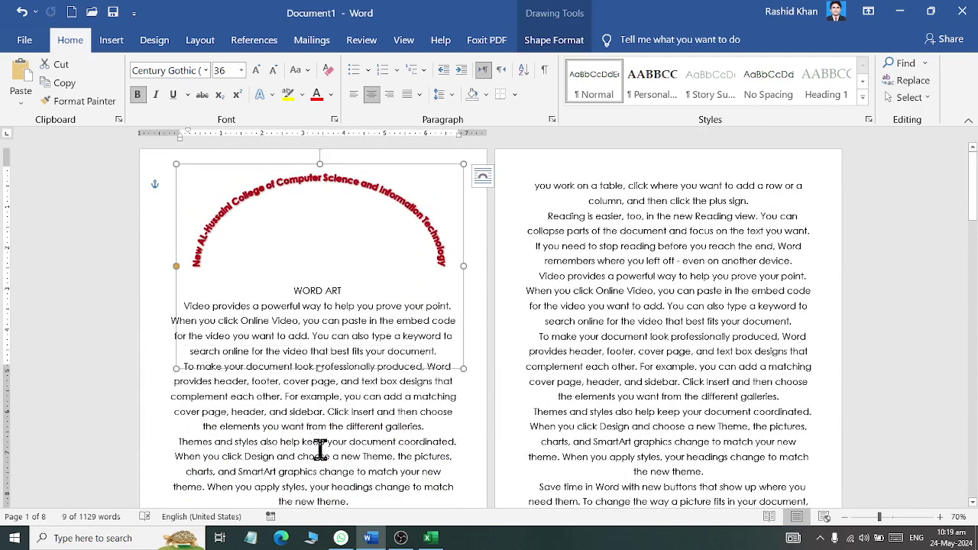
key(ctrl+a)
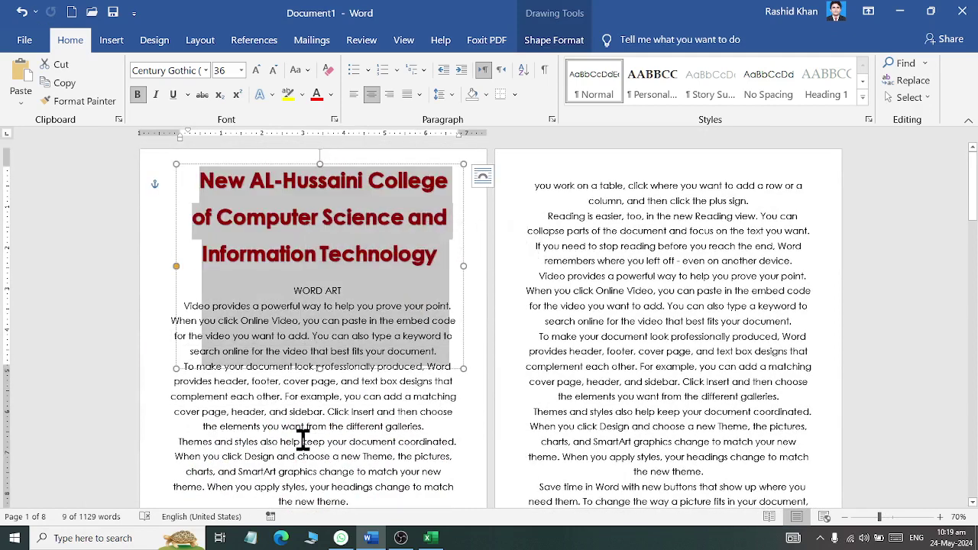
click(304, 440)
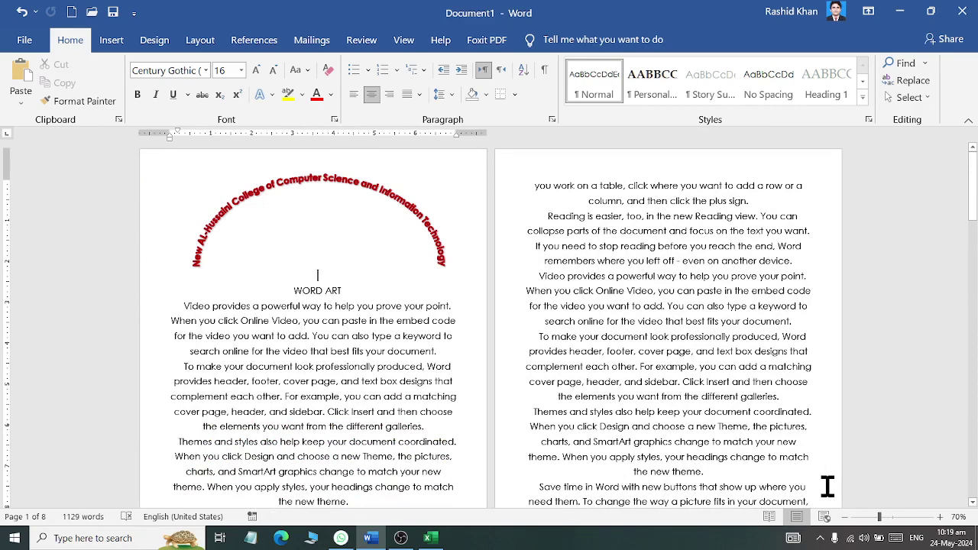
key(BackSpace)
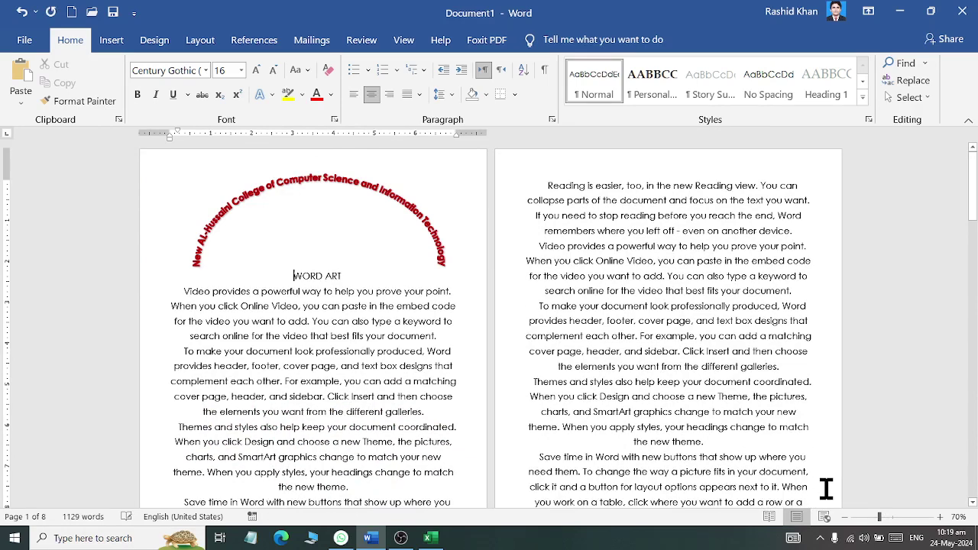
Step: Apply the Title style to the WORD ART line and centre it
key(ctrl+shift+Right)
key(ctrl+shift+Right)
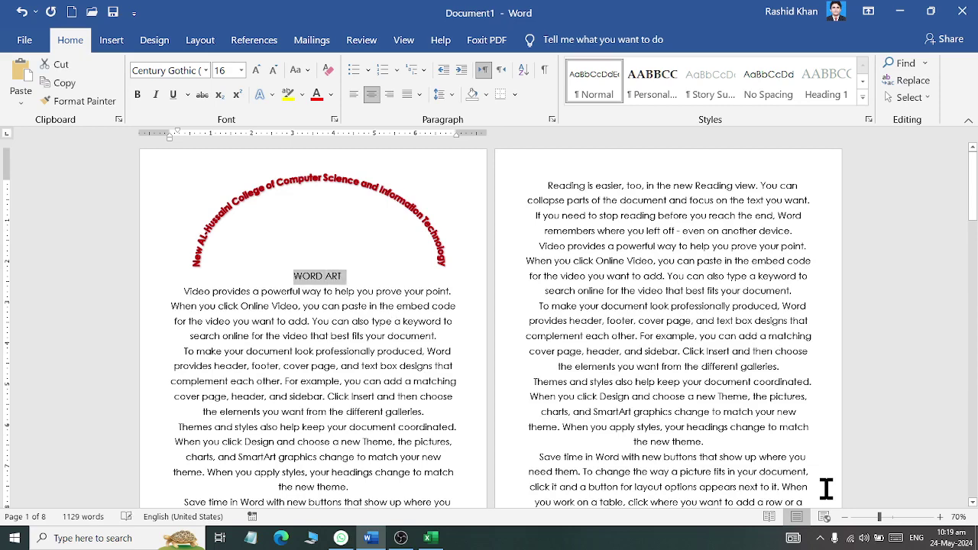
click(862, 98)
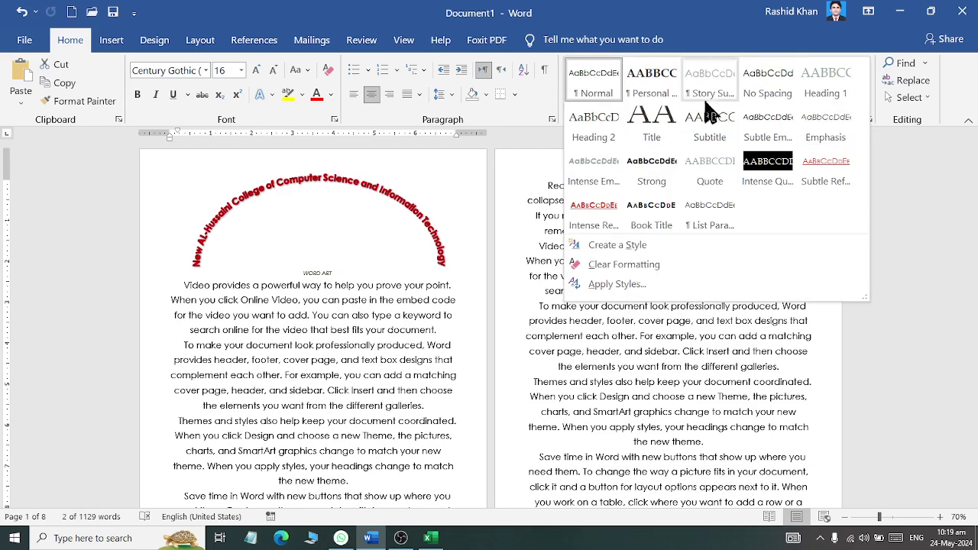
click(656, 124)
click(373, 98)
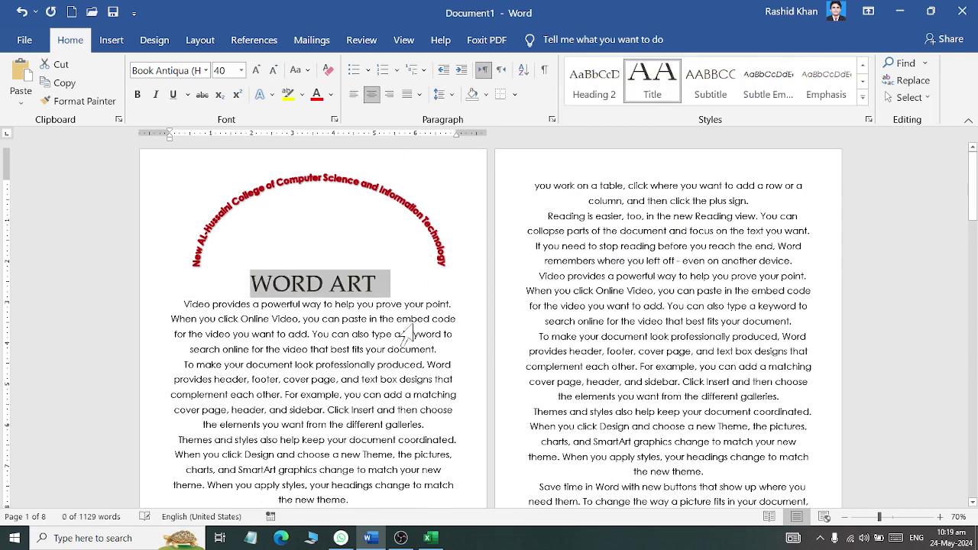
click(433, 468)
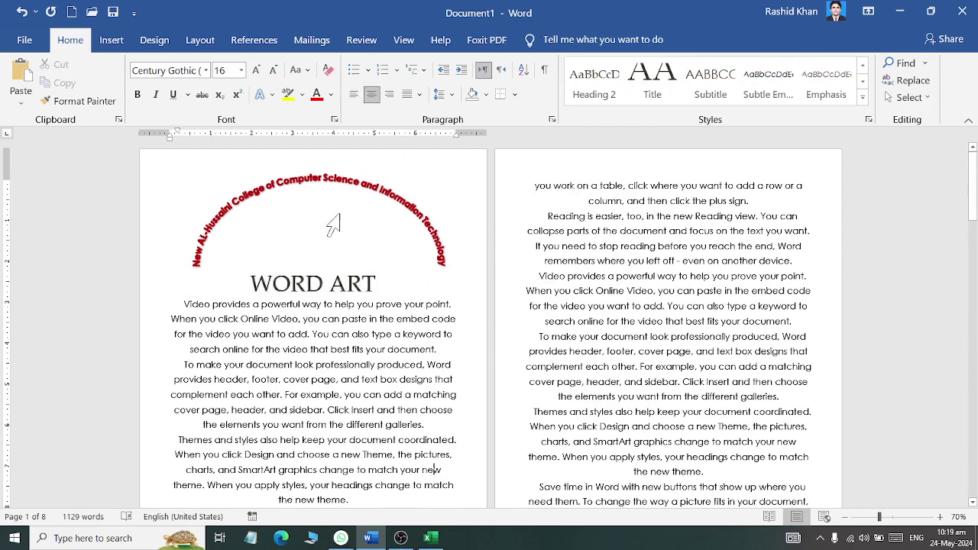
Step: Insert a plain-style 'NOTES' WordArt and place it inside the college-name arch
click(113, 42)
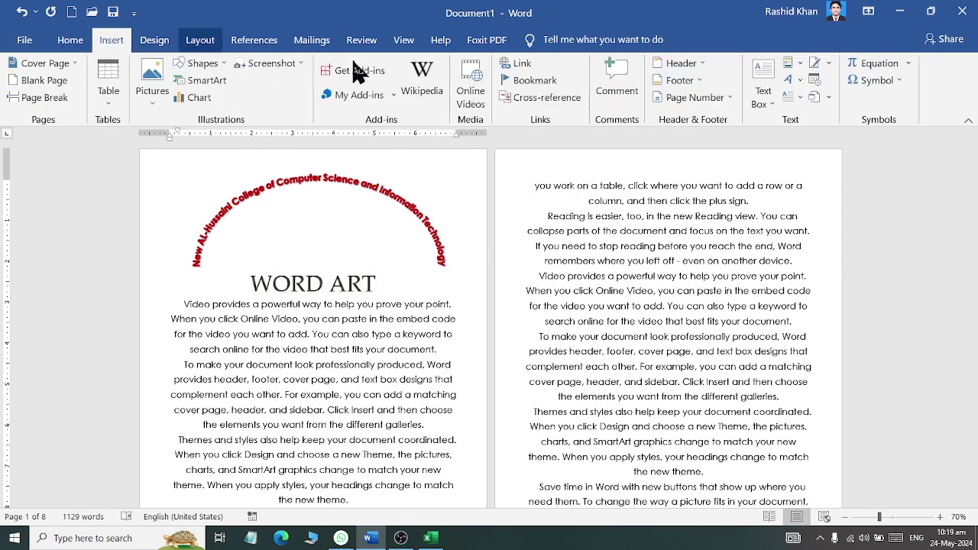
click(792, 79)
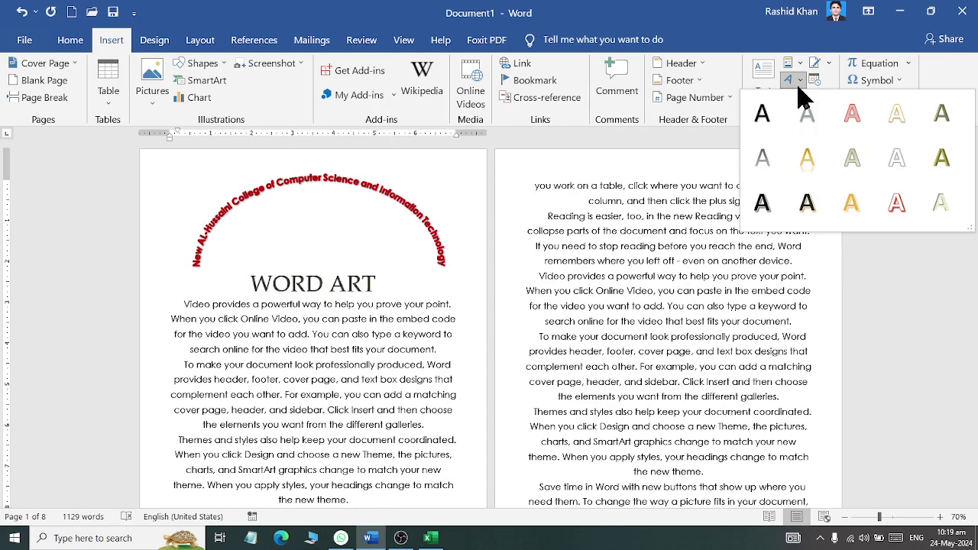
click(762, 116)
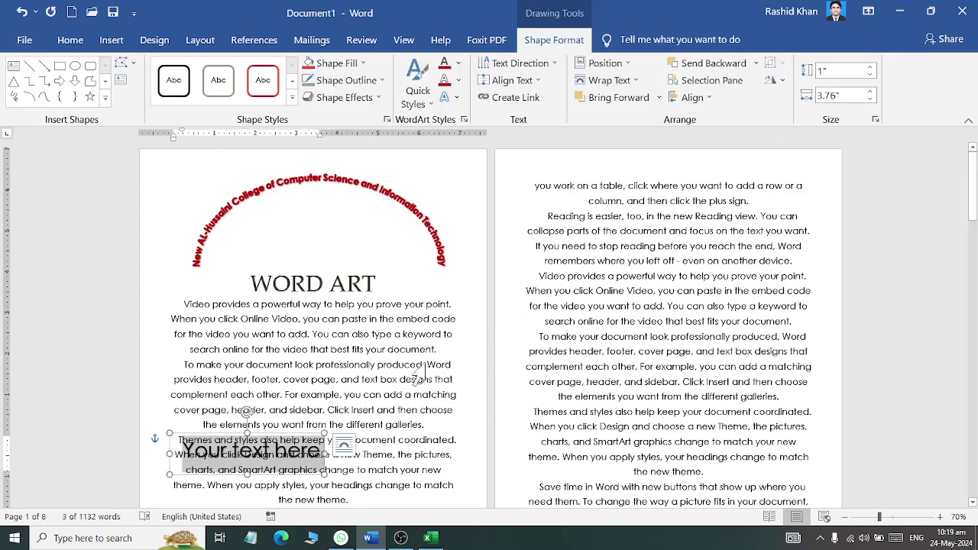
text(NOTES)
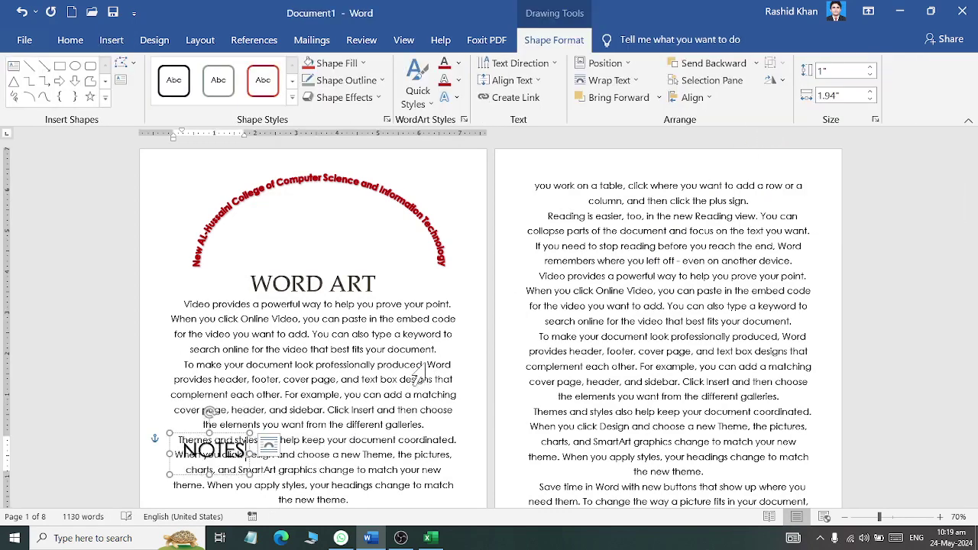
click(228, 478)
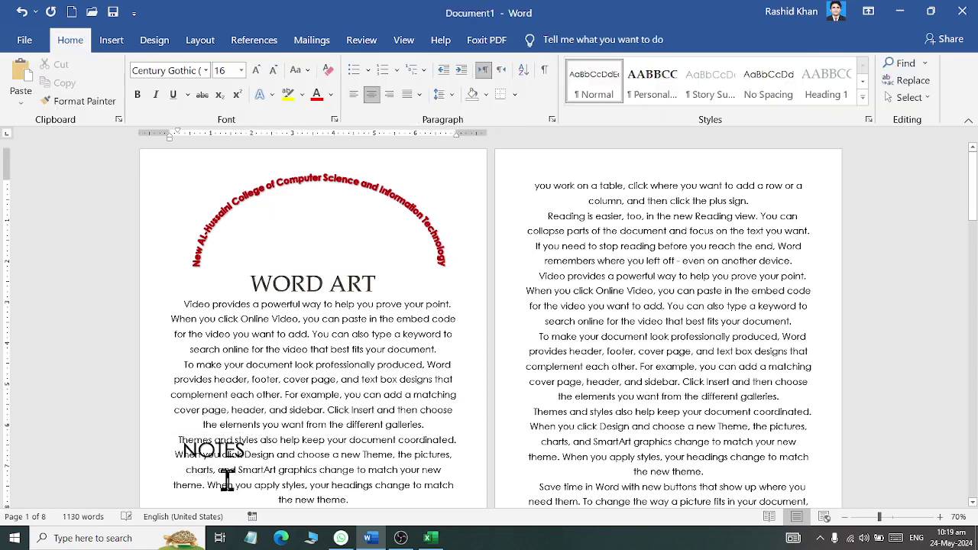
click(222, 452)
drag(229, 475, 337, 233)
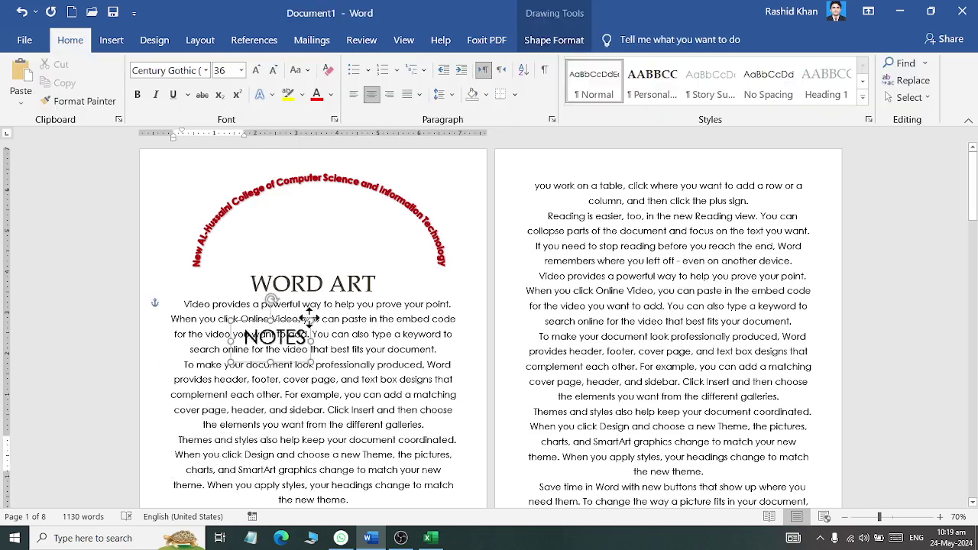
click(433, 442)
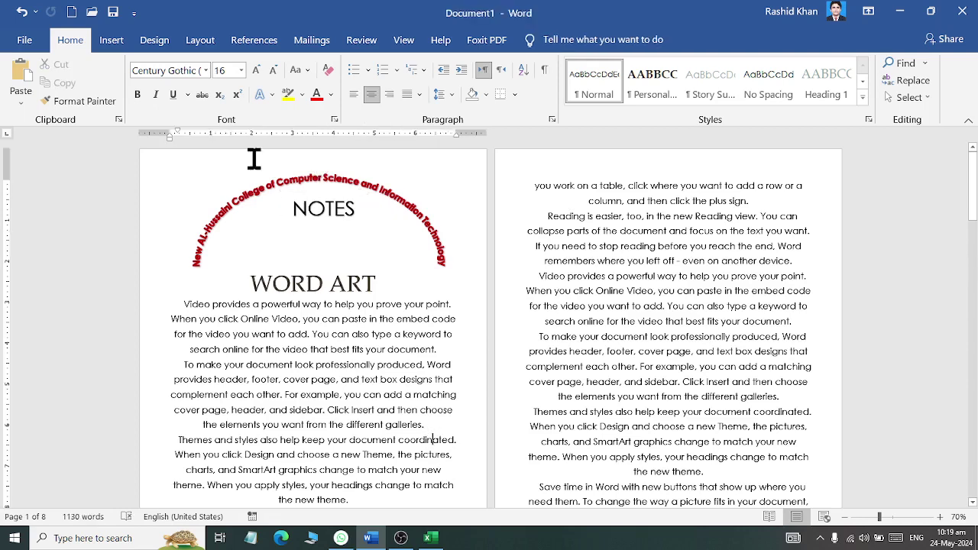
Step: Draw an oval shape as a circle in the page body
click(111, 40)
click(203, 63)
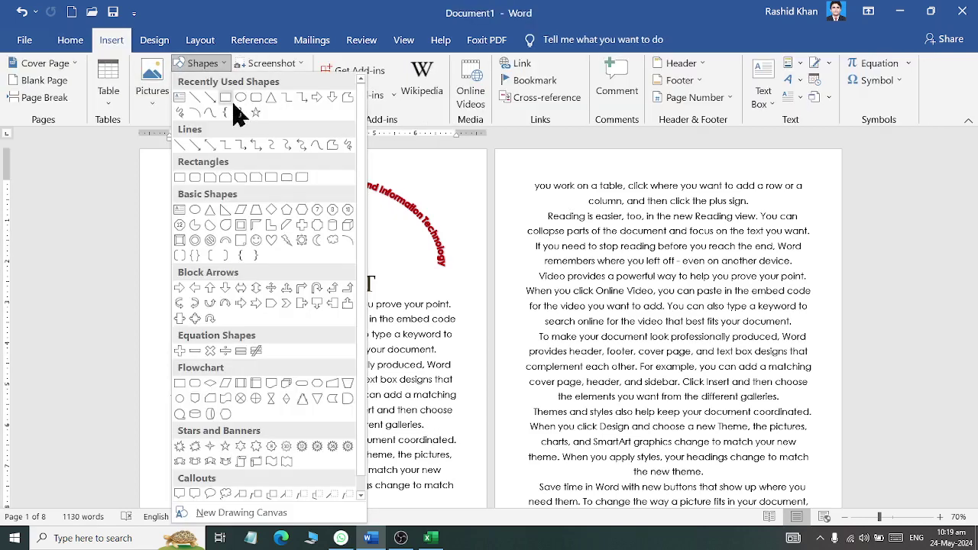
click(240, 98)
drag(186, 381, 257, 451)
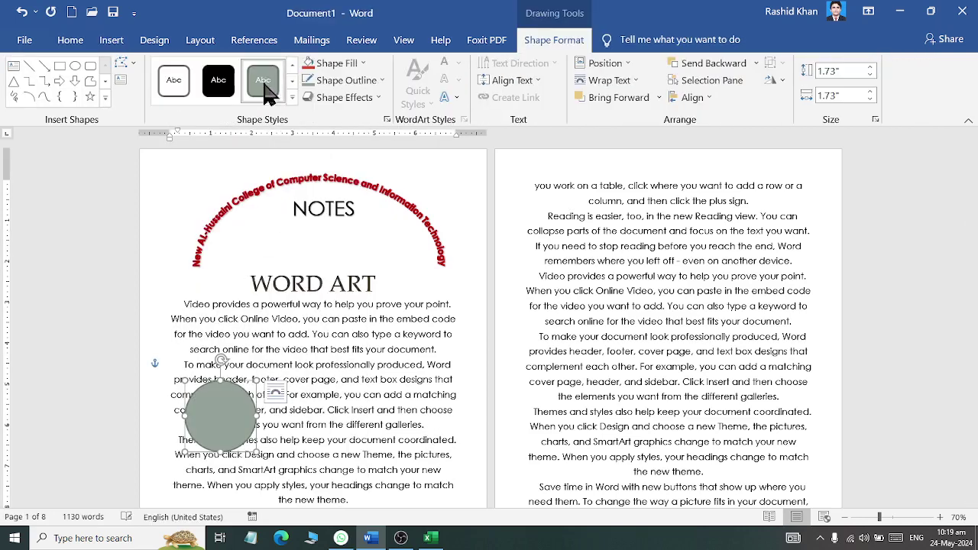
Step: Fill the circle with a portrait photo stored on the computer
click(363, 63)
click(352, 236)
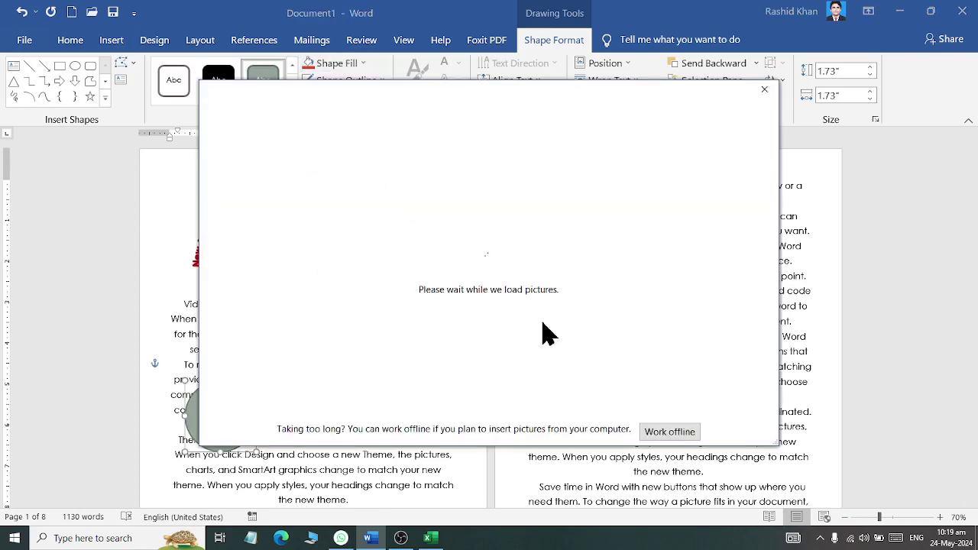
click(505, 294)
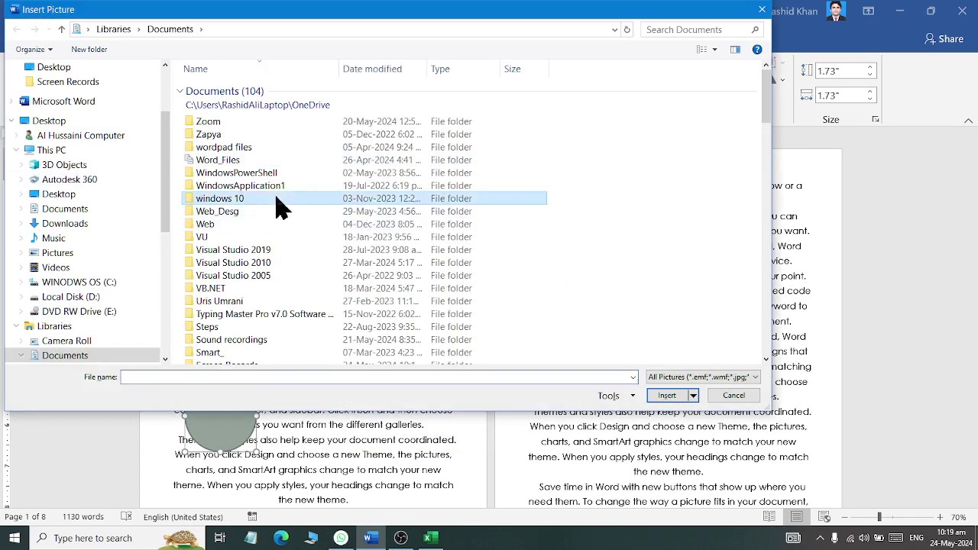
scroll(289, 216, down, 15)
key(Return)
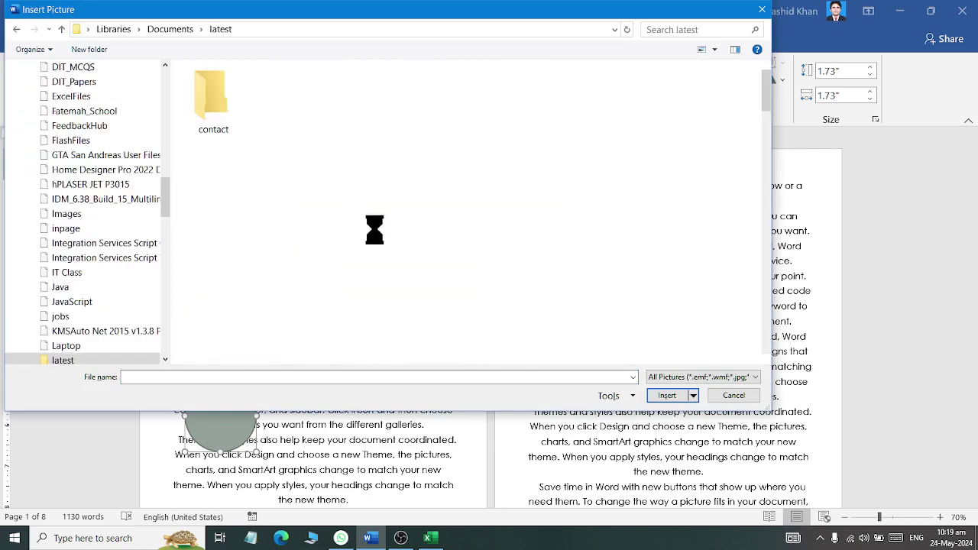
double_click(432, 214)
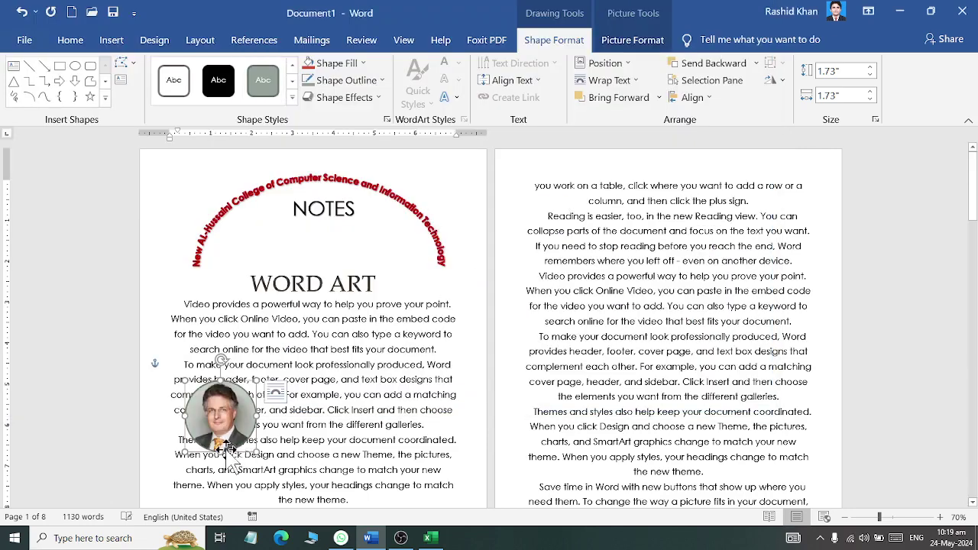
Step: Move the circular photo under NOTES, between NOTES and WORD ART inside the arch
drag(227, 447, 328, 250)
click(424, 428)
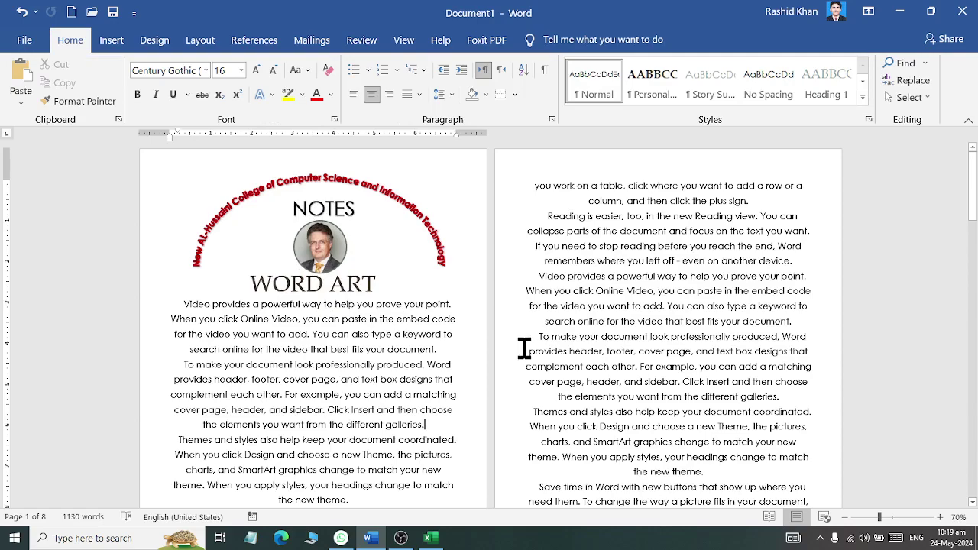
scroll(578, 338, down, 10)
scroll(579, 338, up, 8)
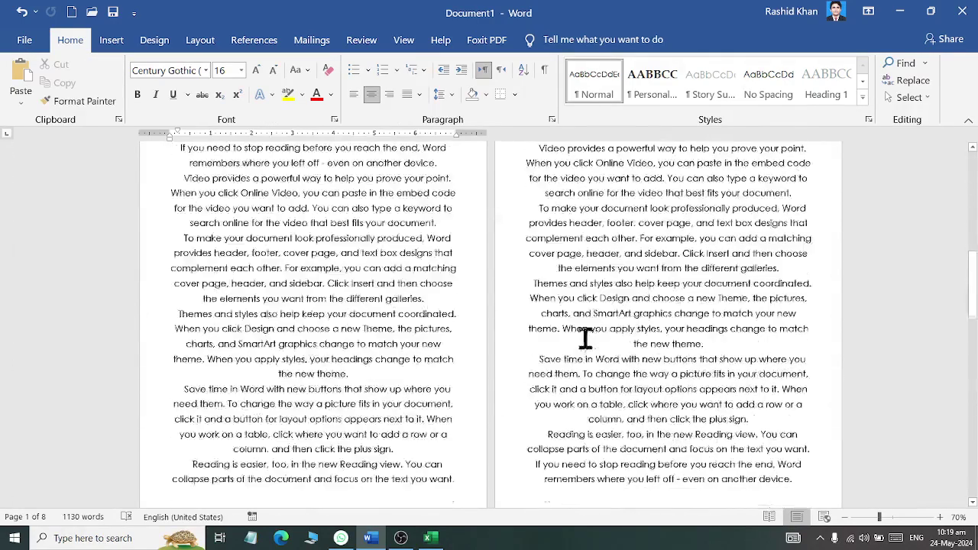
scroll(594, 333, down, 3)
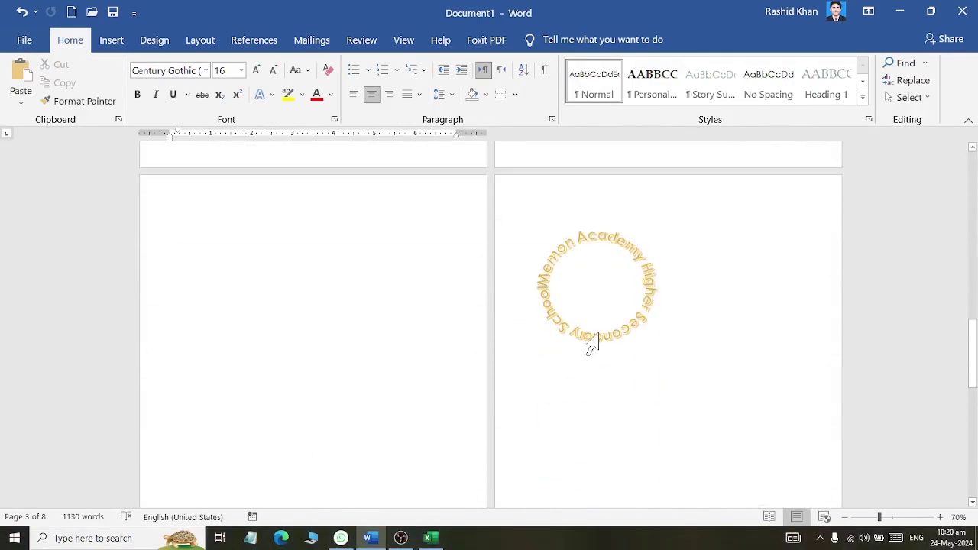